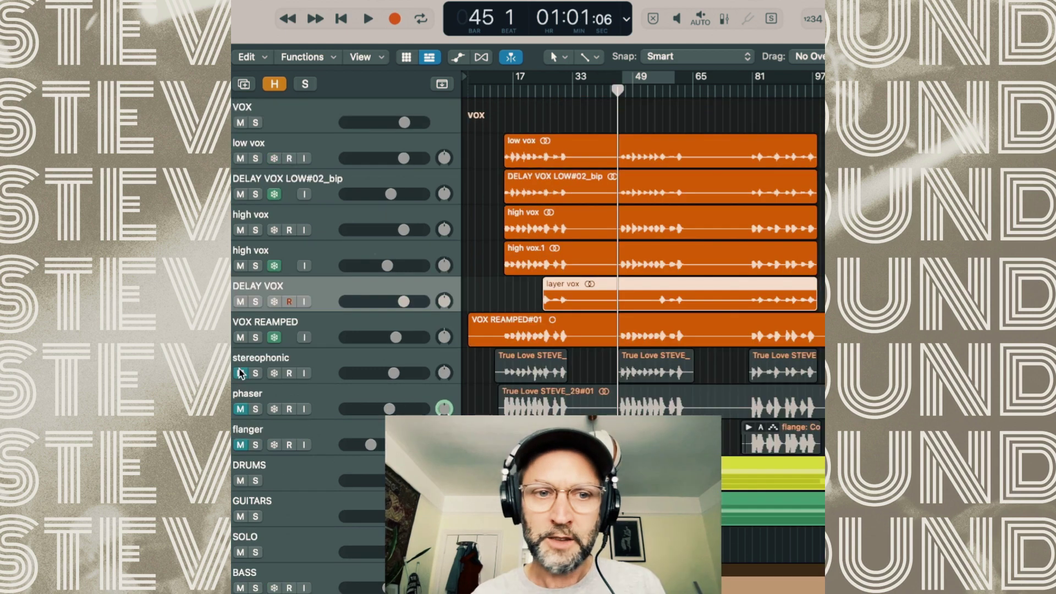
Mute the phaser, stereophonic and VOX REAMPED tracks.
left_click_drag(240, 409, 241, 345)
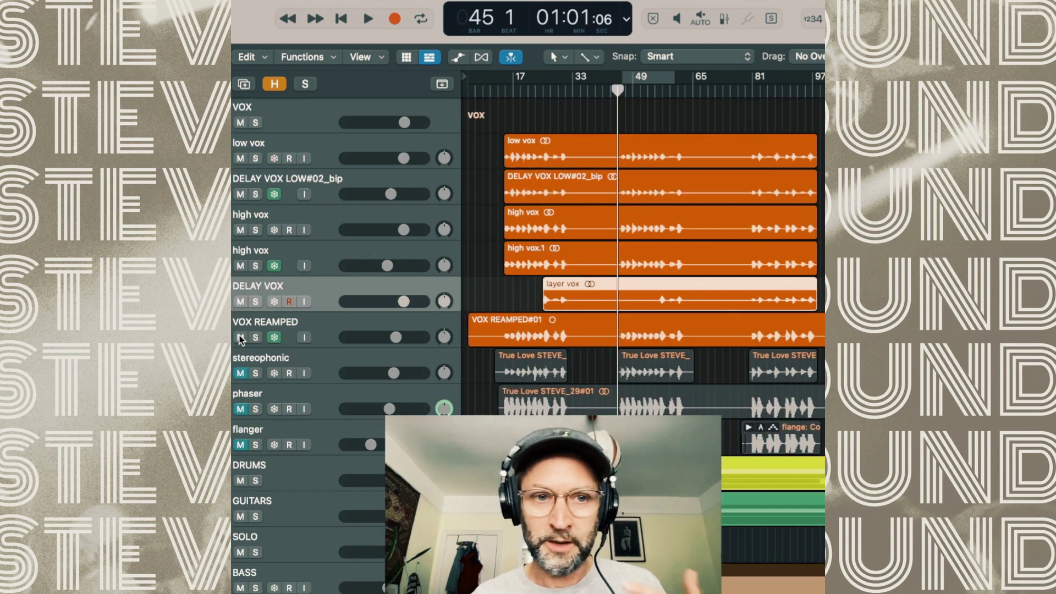
left_click(240, 337)
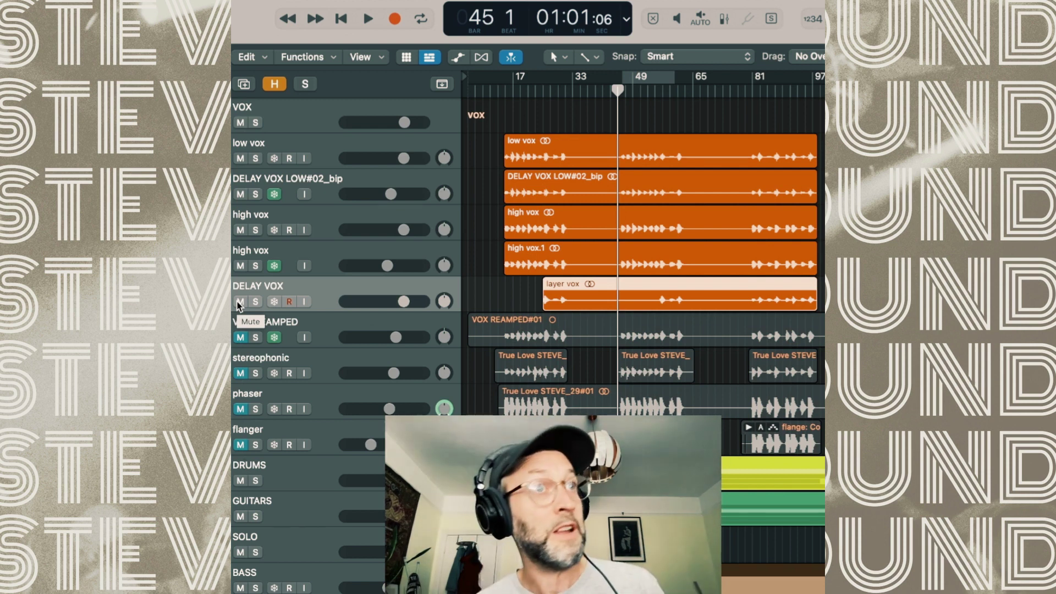
left_click(241, 264)
left_click(241, 265)
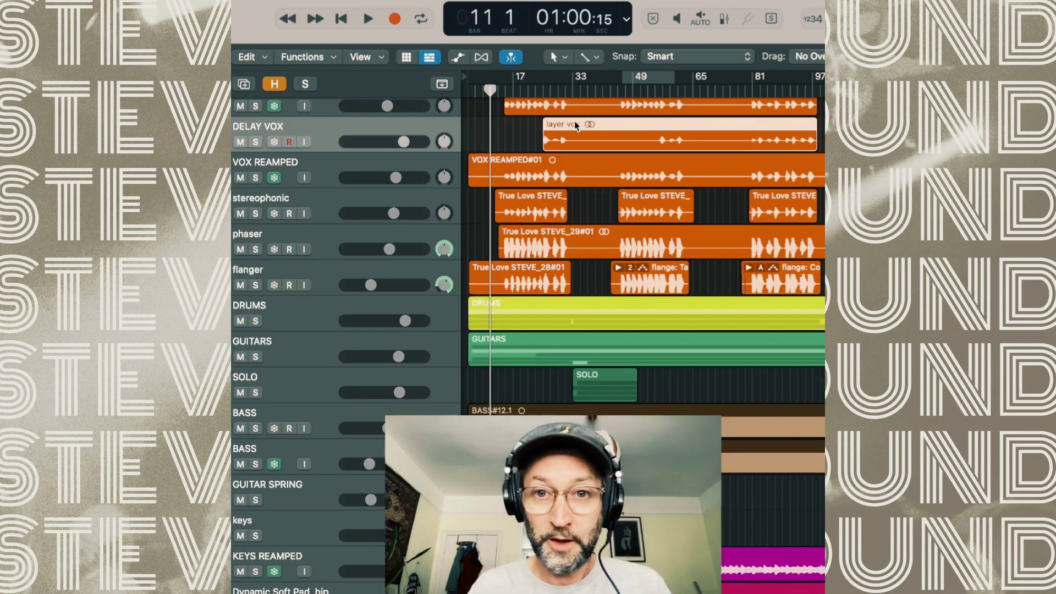
Move the playhead to bar 44, just before the second vocal section, and play the full mix.
scroll(574, 126, "up", 4)
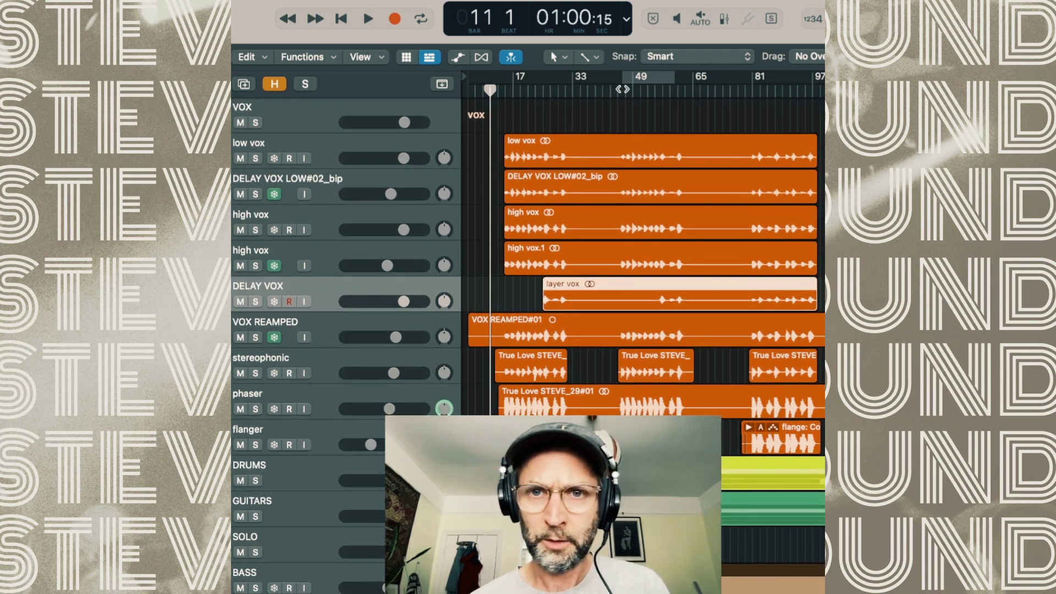
left_click(621, 89)
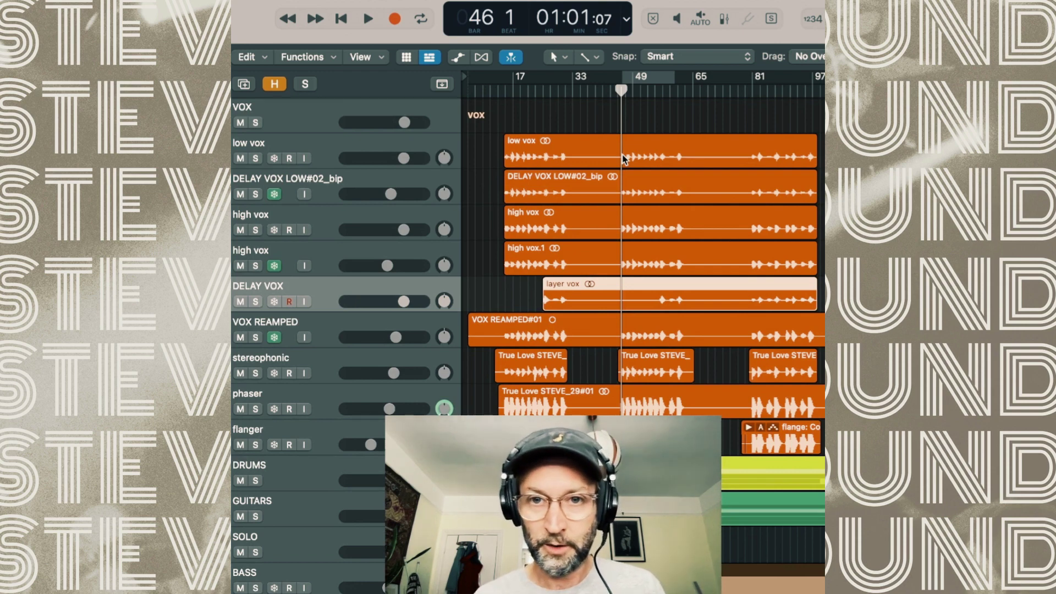
left_click(613, 90)
scroll(608, 104, "down", 2)
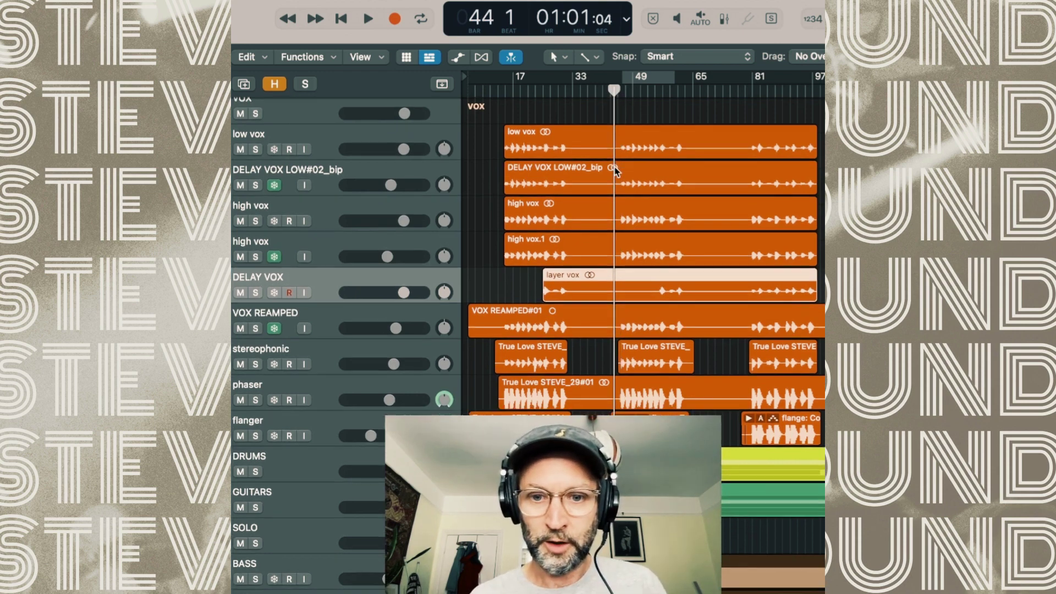
key("space")
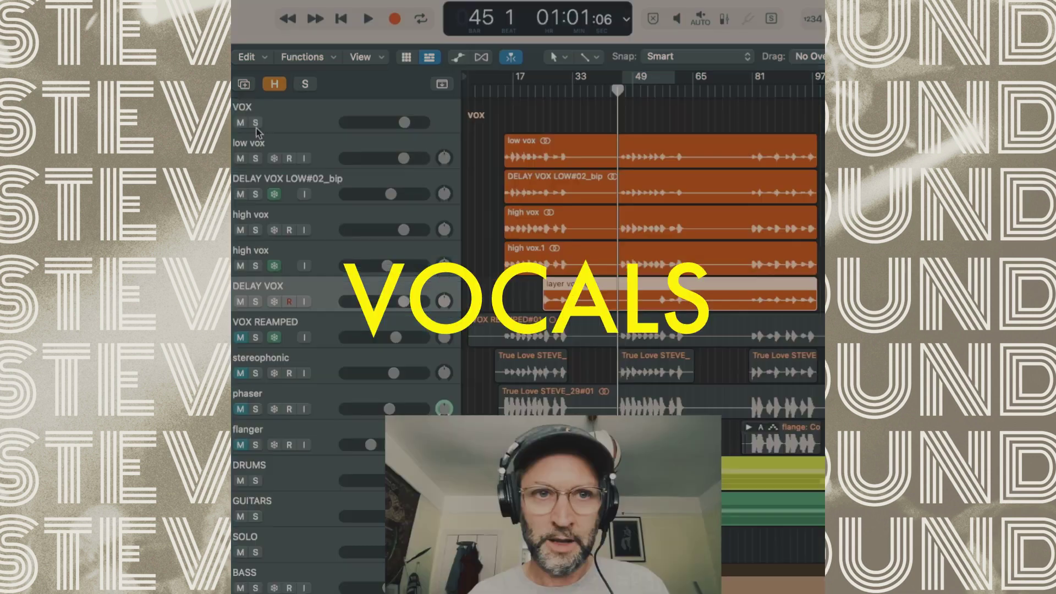
Solo low vox and play it from bar 45, then add the first high vox track to the solo during playback.
left_click(255, 159)
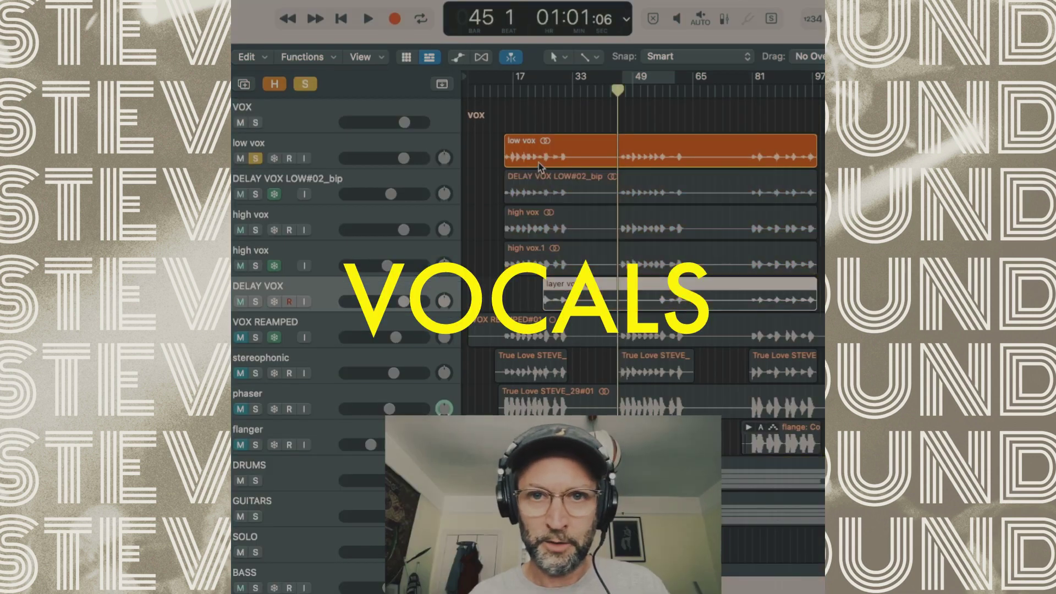
key("space")
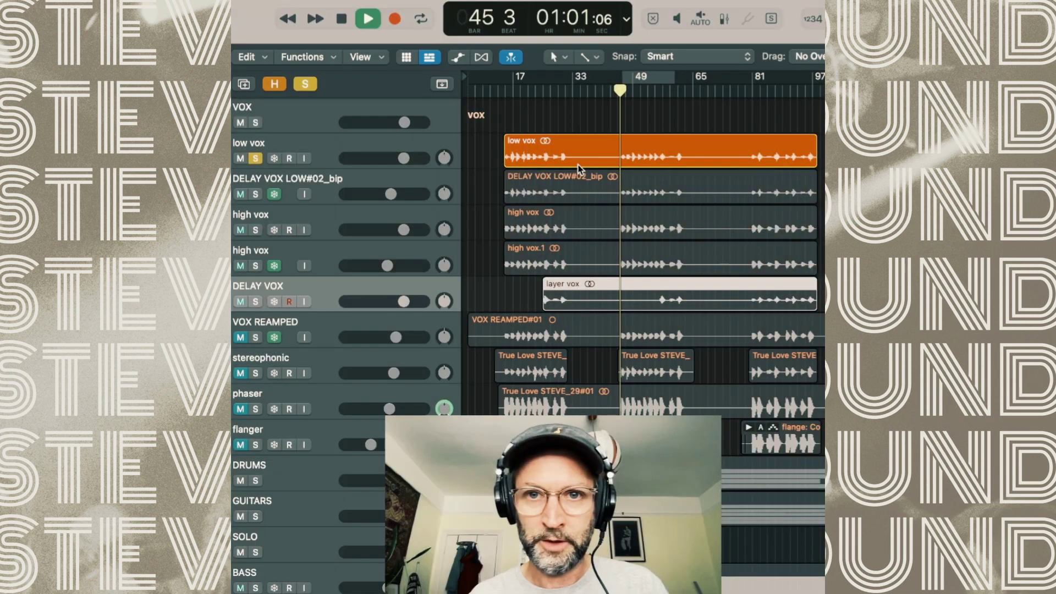
left_click(256, 229)
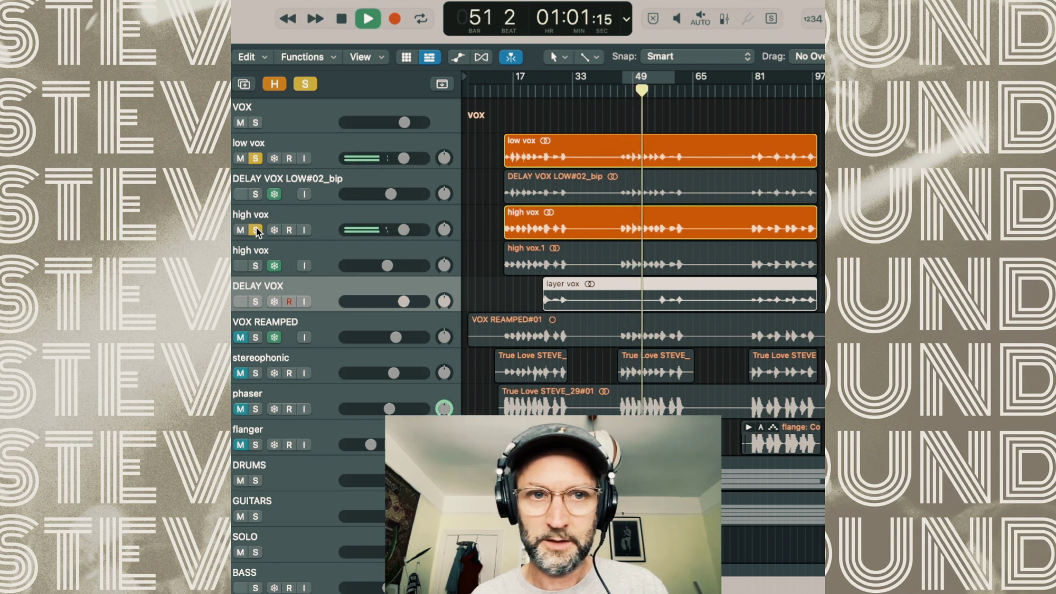
key("space")
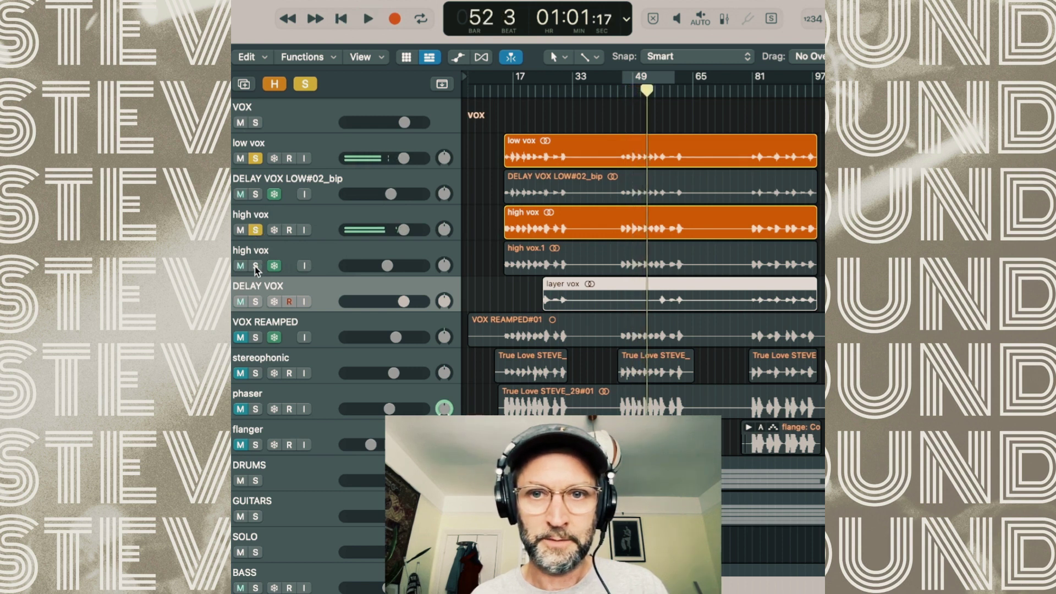
Add DELAY VOX and VOX REAMPED to the soloed vocal tracks and continue auditioning the layers.
left_click(256, 266)
left_click(256, 301)
key("space")
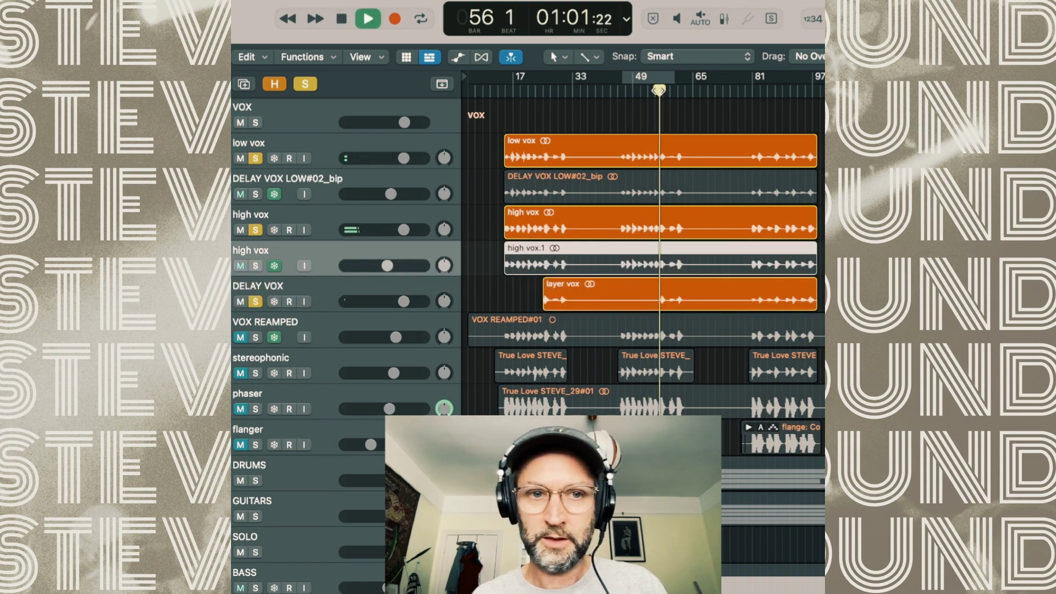
left_click(343, 301)
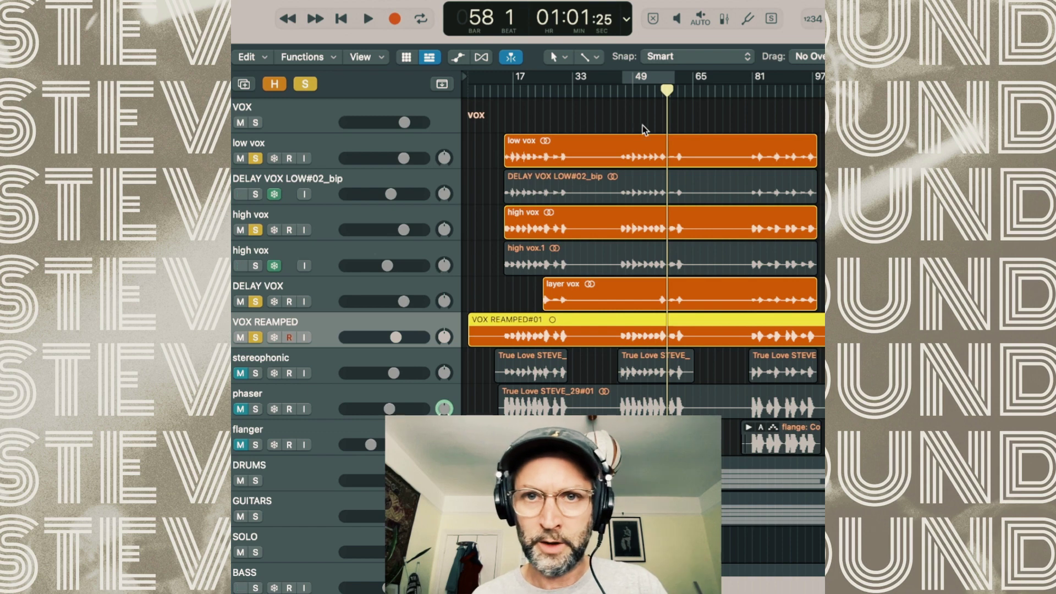
Replay the second vocal section, unsoloing DELAY VOX, high vox and low vox to hear VOX REAMPED alone.
left_click(626, 90)
left_click(255, 301)
key("space")
left_click(255, 230)
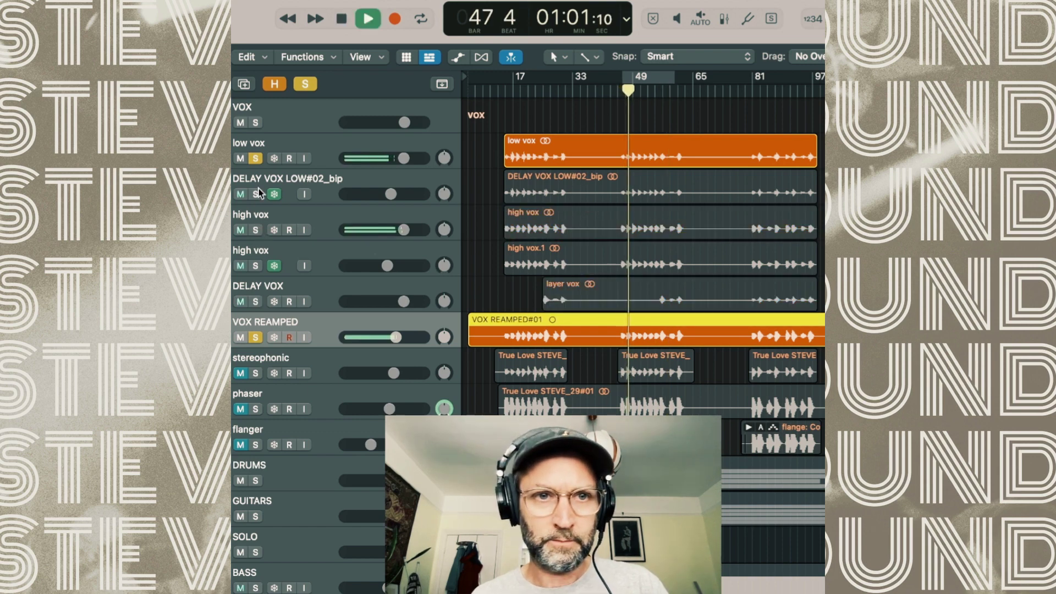
left_click(256, 159)
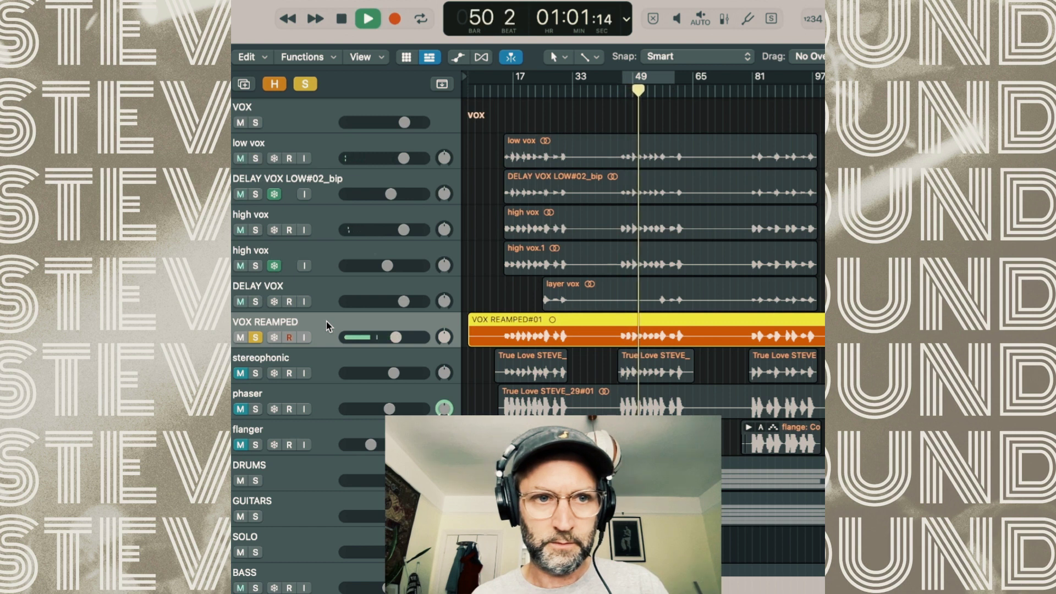
key("space")
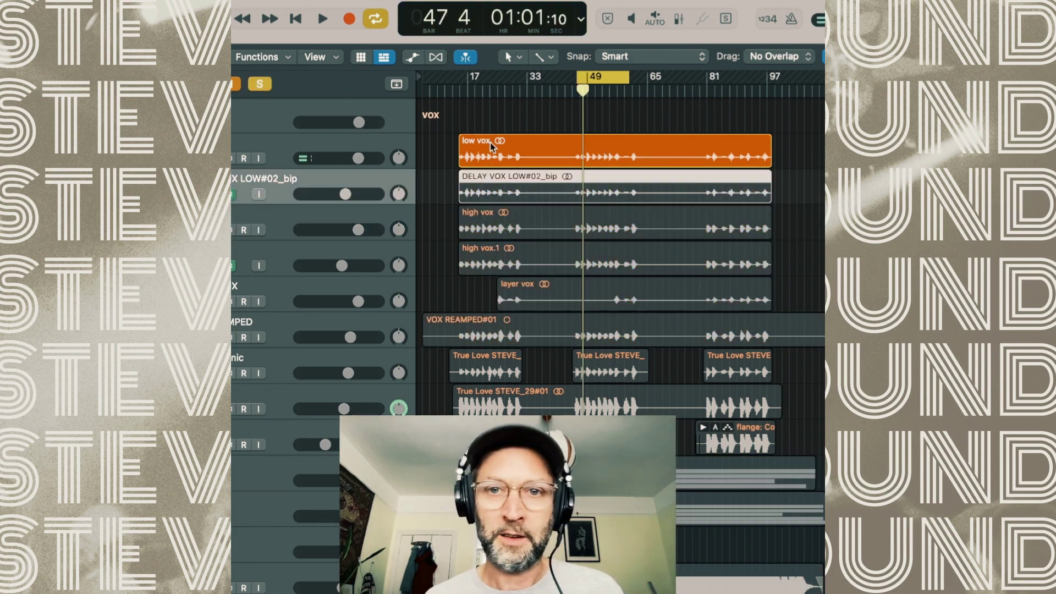
Select the soloed low vox track and audition it briefly.
left_click(289, 142)
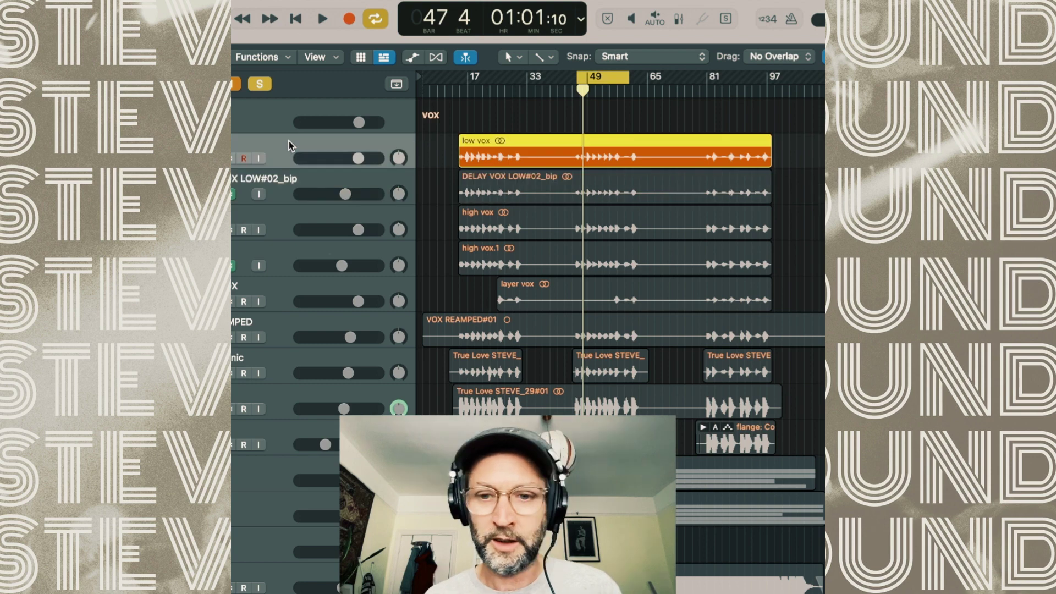
key("space")
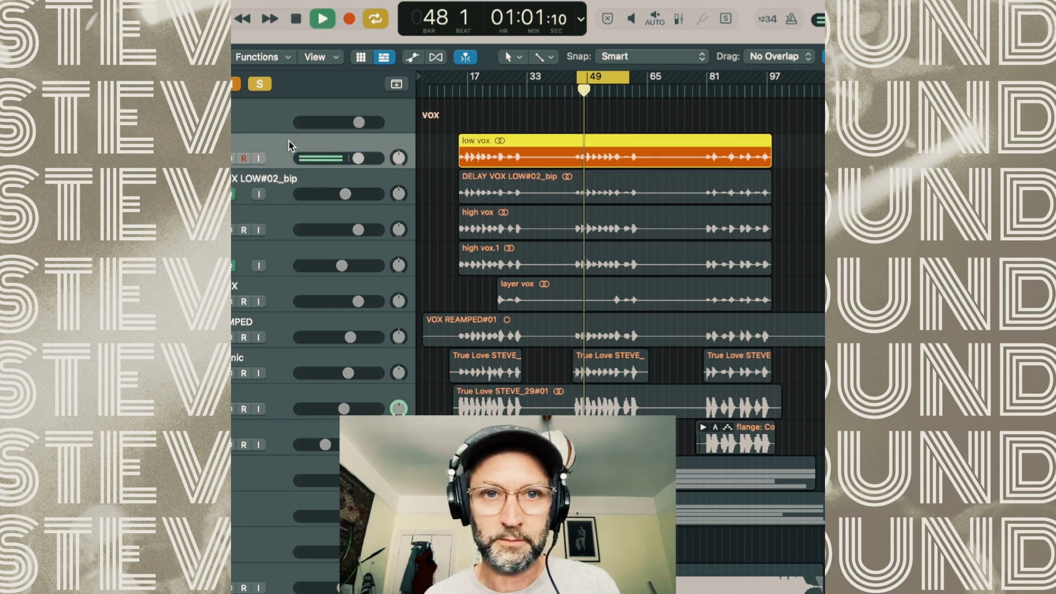
key("space")
Switch the solo from low vox to DELAY VOX LOW#02_bip, unfreeze that track and audition it.
left_click(220, 194)
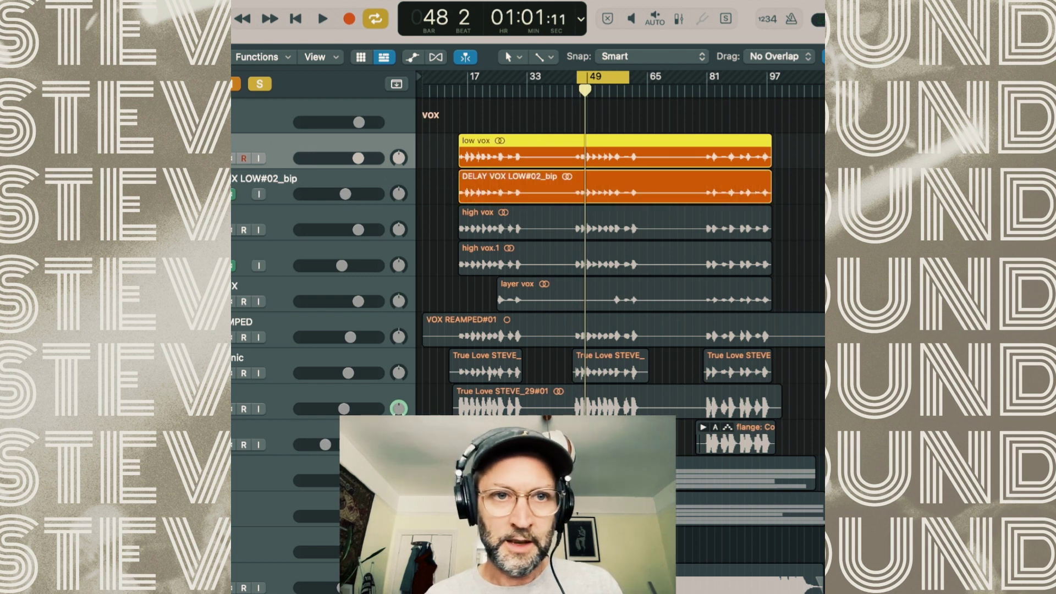
left_click(293, 194)
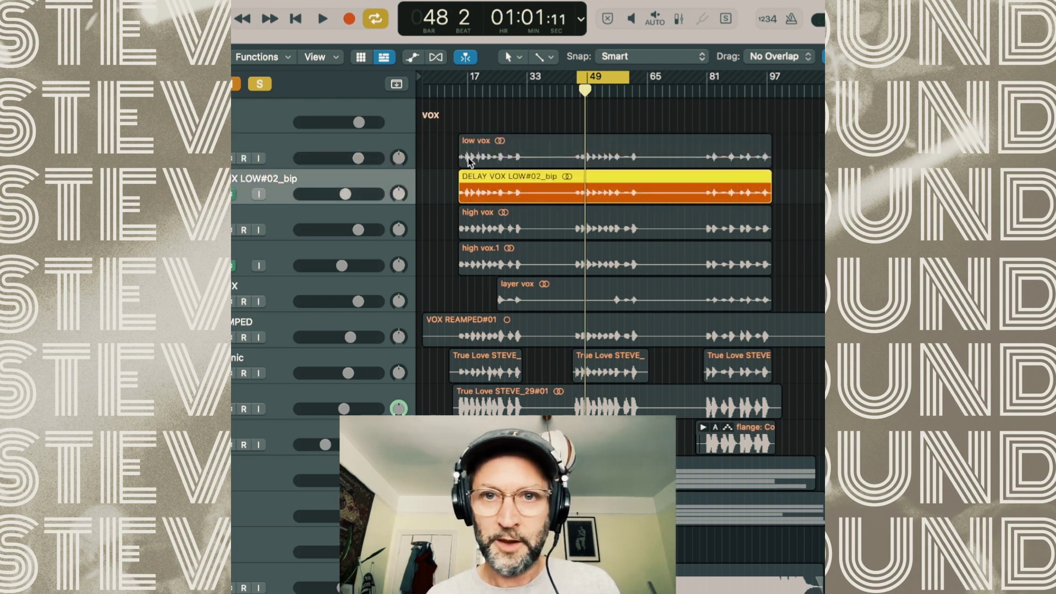
left_click(234, 193)
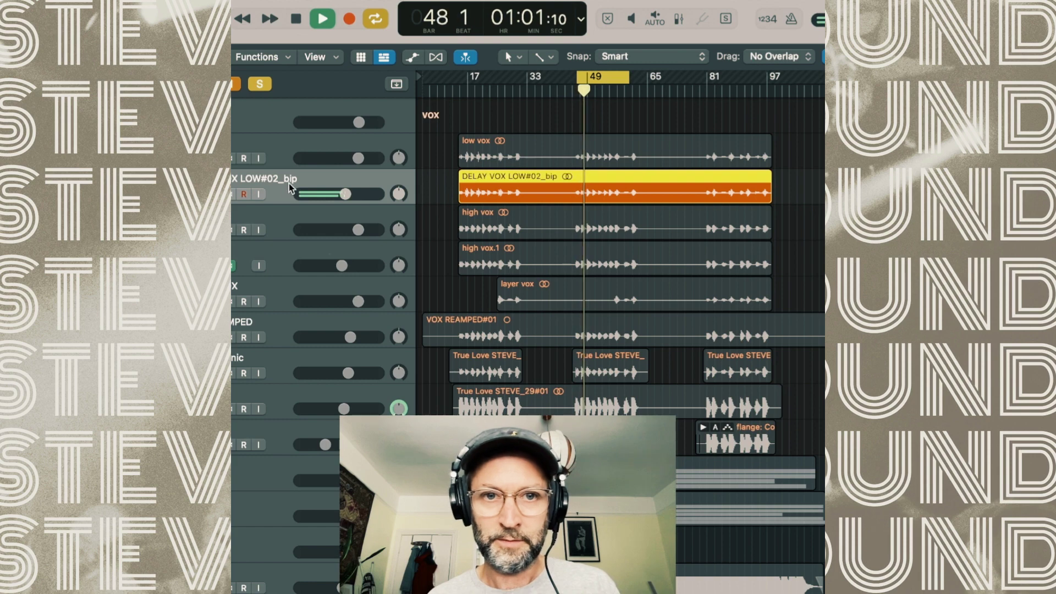
key("space")
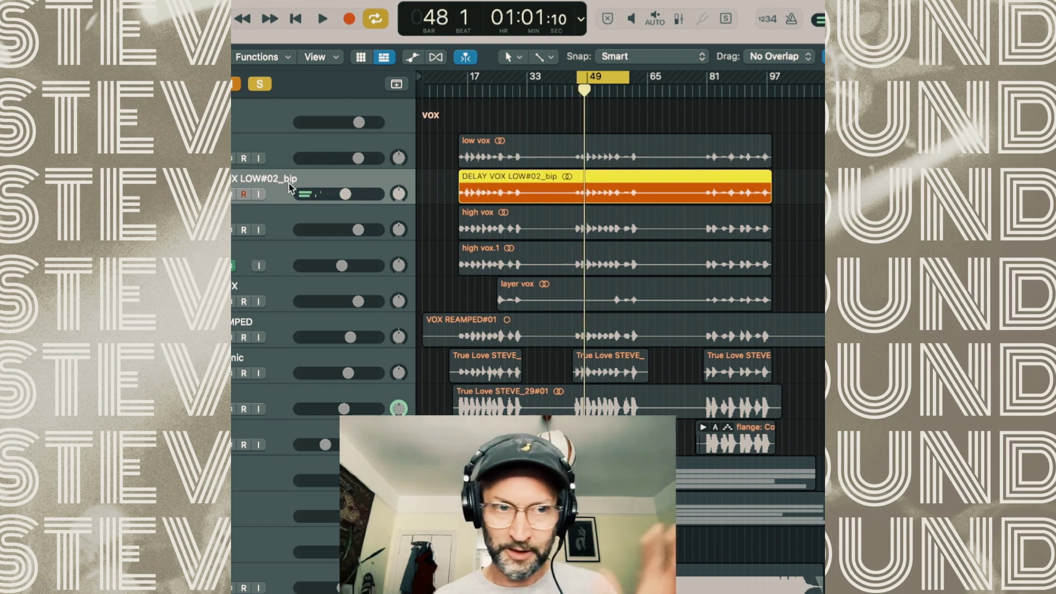
Show the FF Pro-C 2 compressor on DELAY VOX LOW#02_bip during playback, examine its gain reduction and close its window.
key("v")
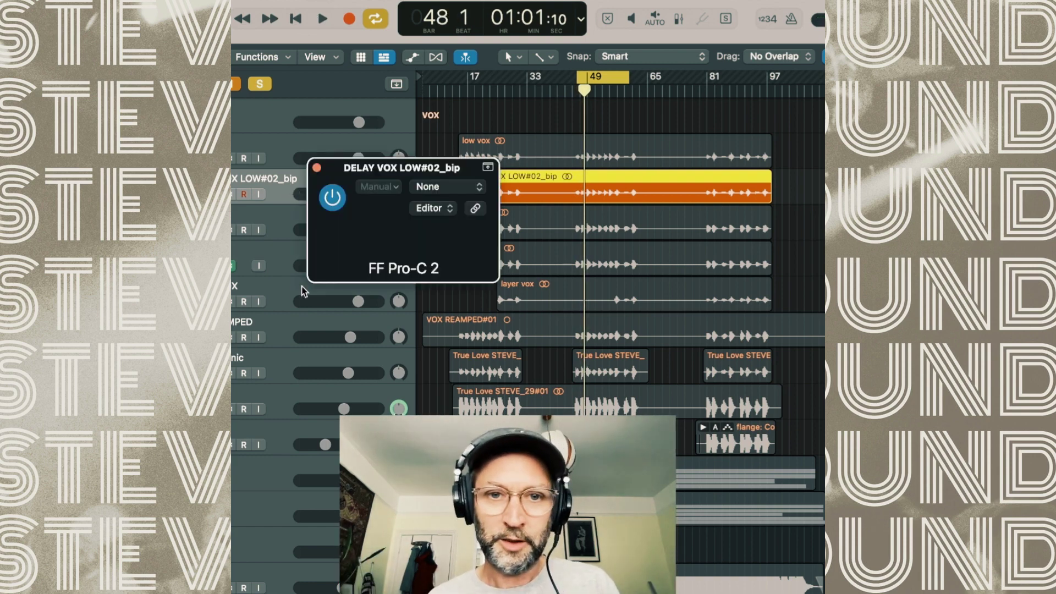
key("space")
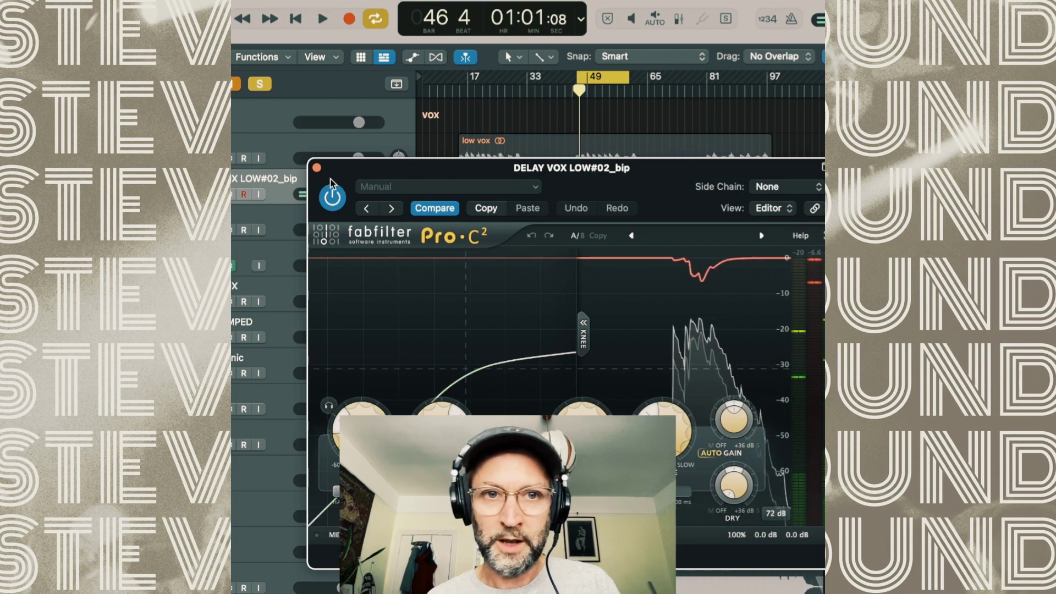
key("space")
left_click(316, 167)
Examine the cut band in the FF Pro-Q 3 equalizer on DELAY VOX LOW#02_bip during playback and close its window.
key("v")
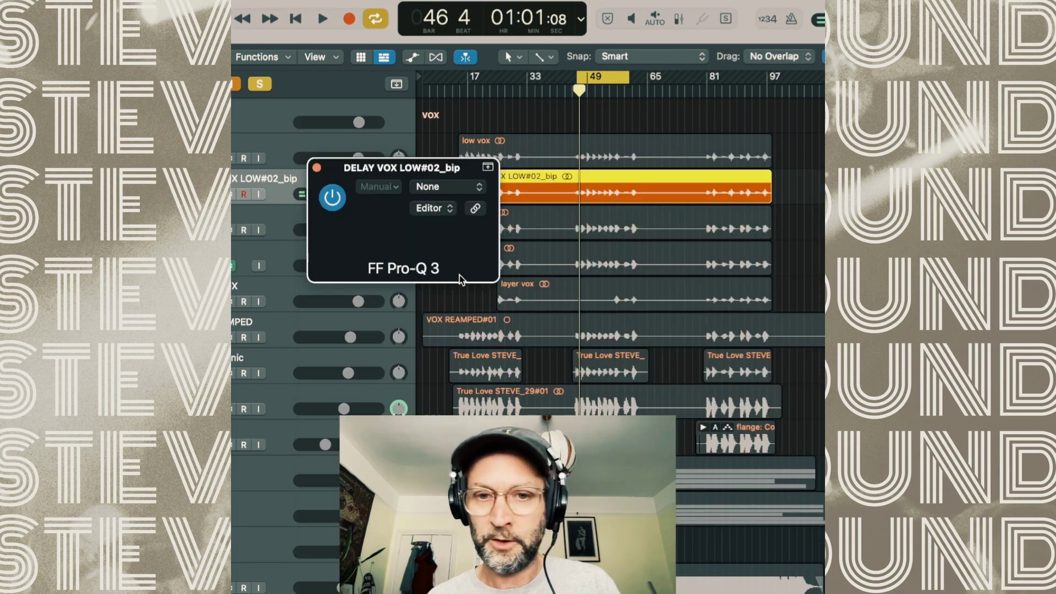
key("space")
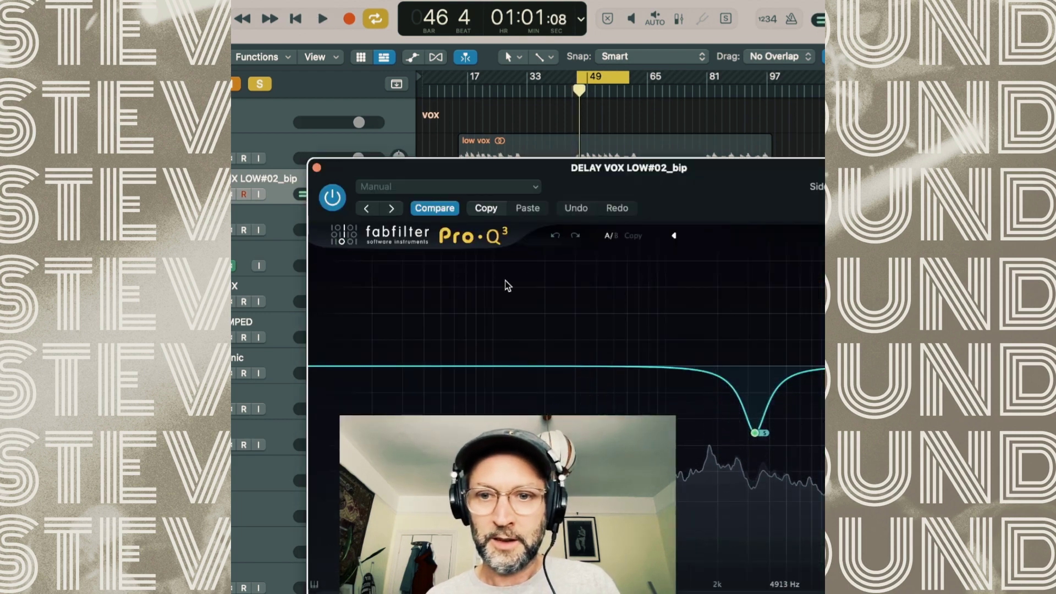
mouse_move(757, 433)
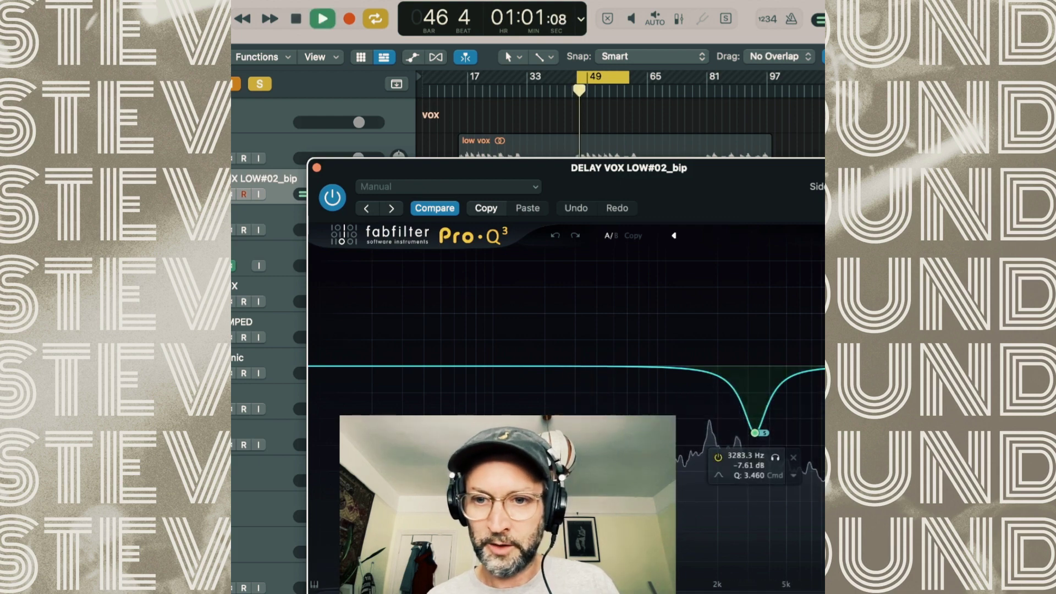
left_click(317, 168)
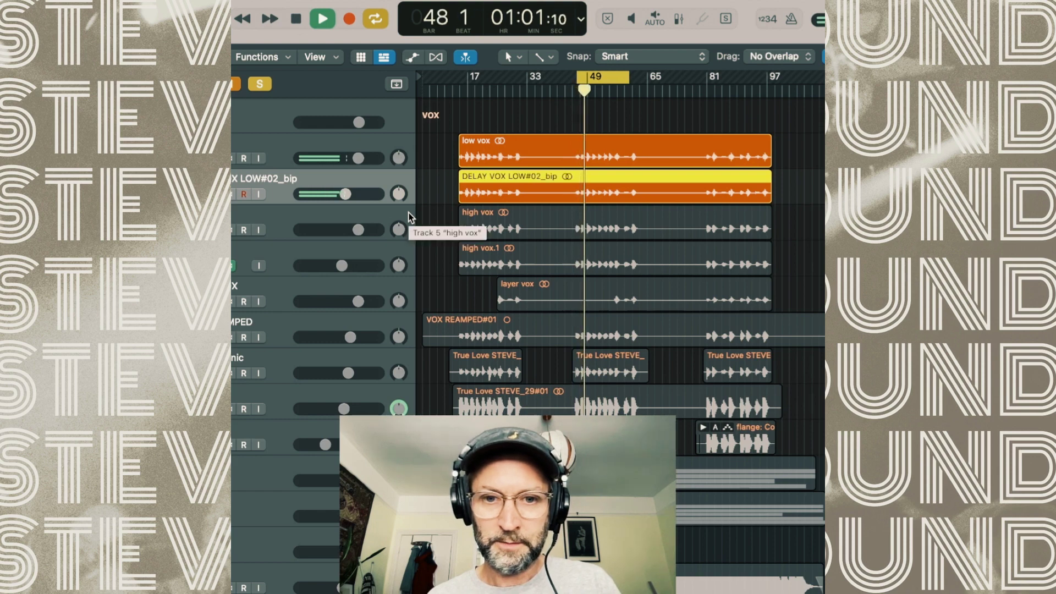
Unsolo both low vocal tracks, solo the first high vox track instead and audition it.
key("space")
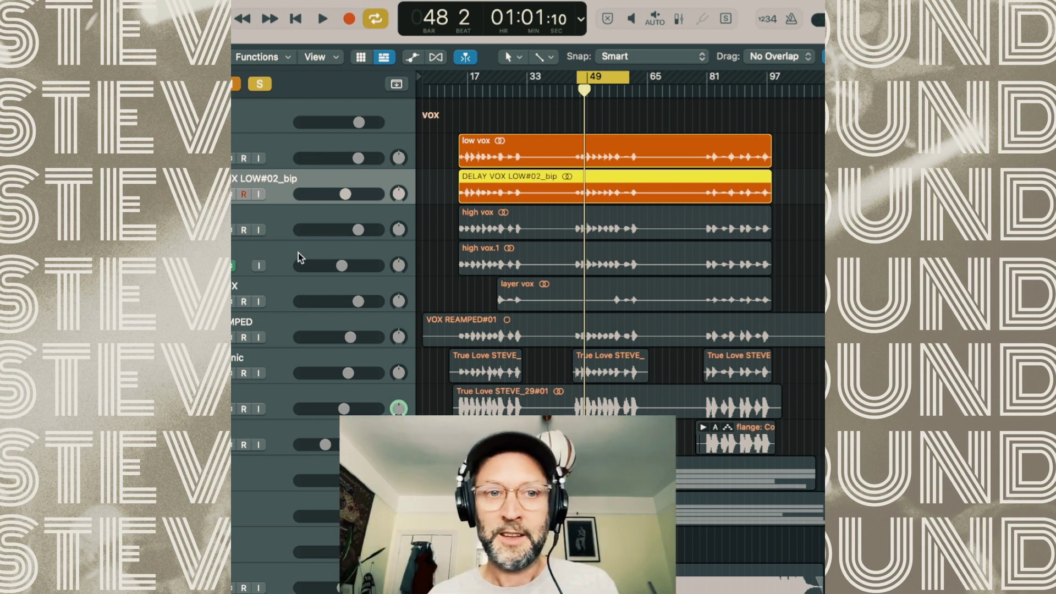
key("s")
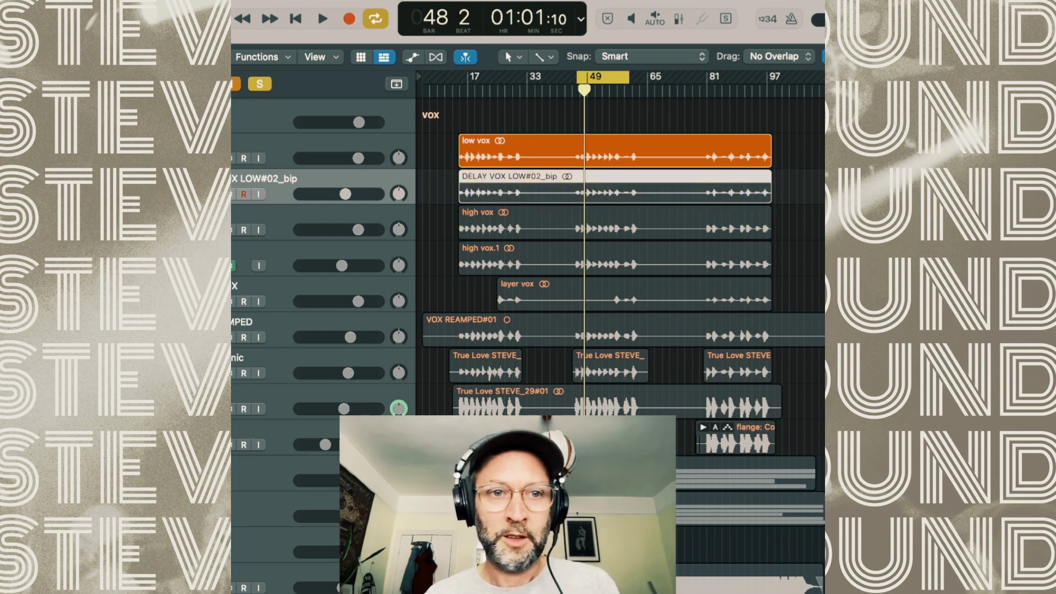
key("ctrl+s")
left_click(214, 229)
left_click(272, 219)
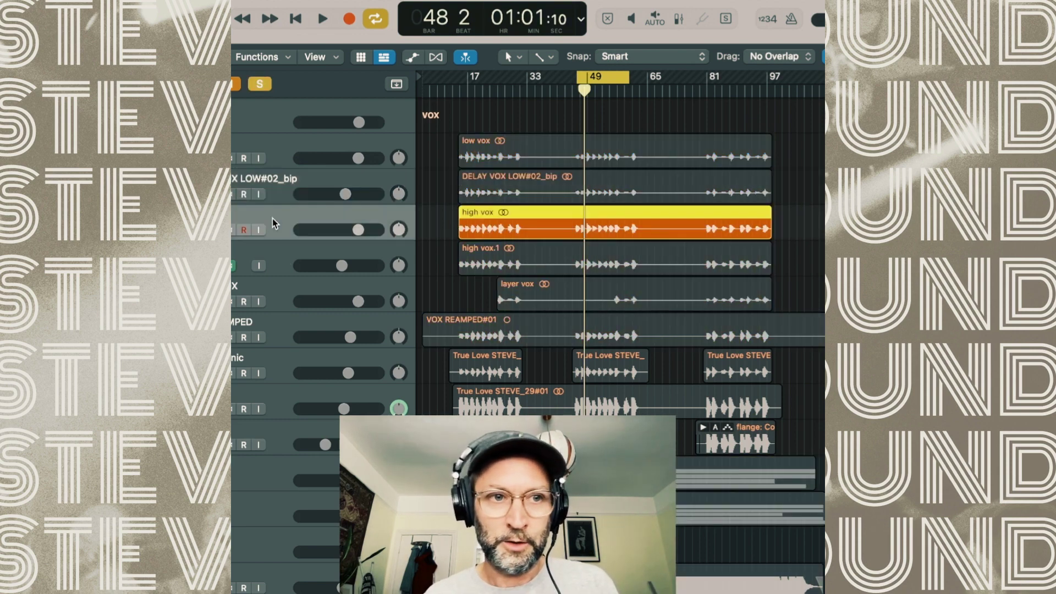
key("space")
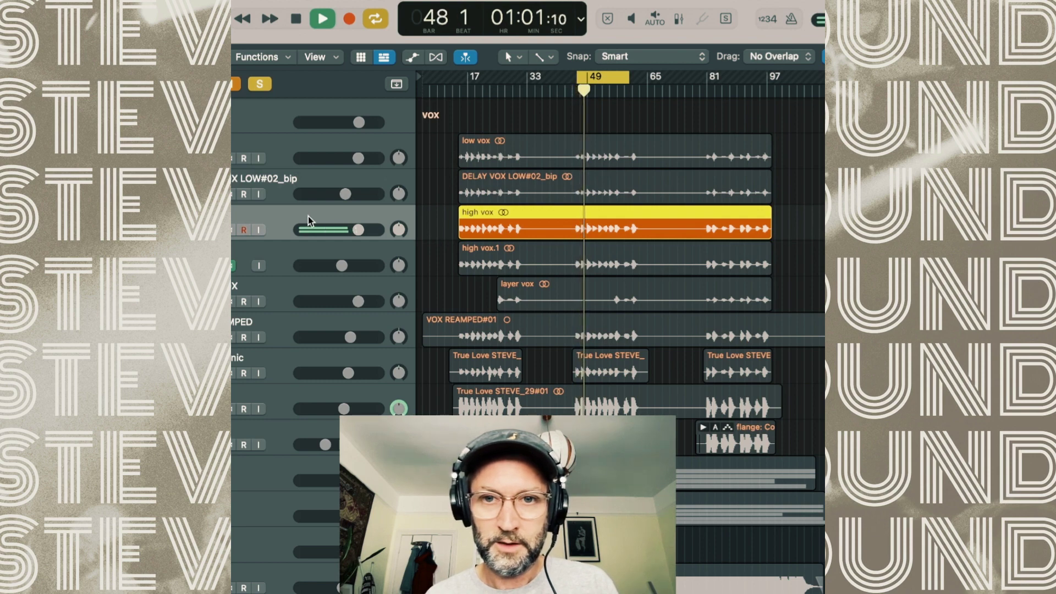
key("space")
Switch the solo to the track holding the high vox.1 region, unfreeze it and select it.
left_click(214, 229)
left_click(215, 265)
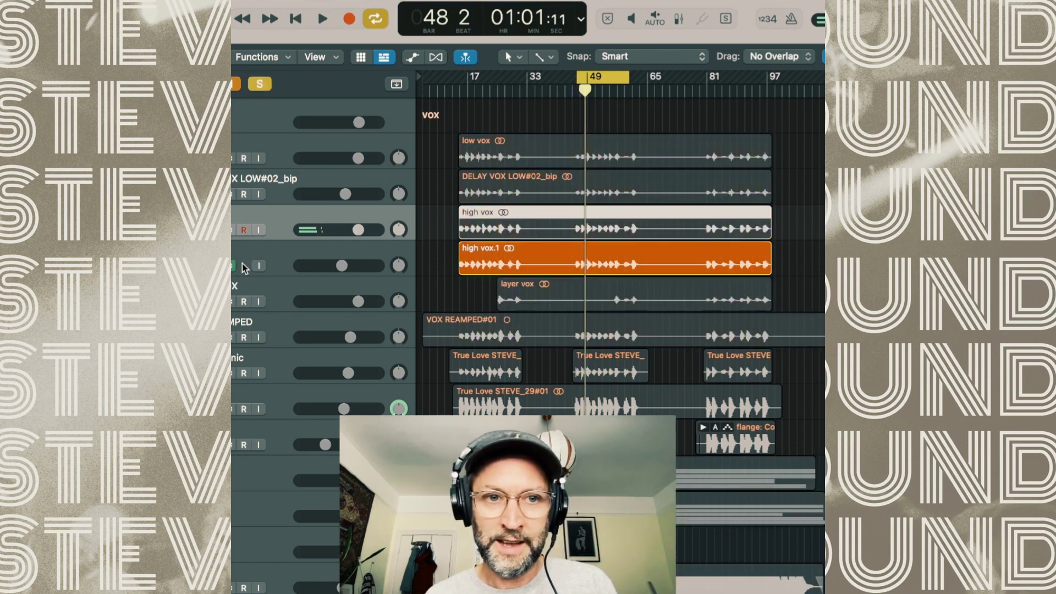
left_click(257, 265)
left_click(259, 264)
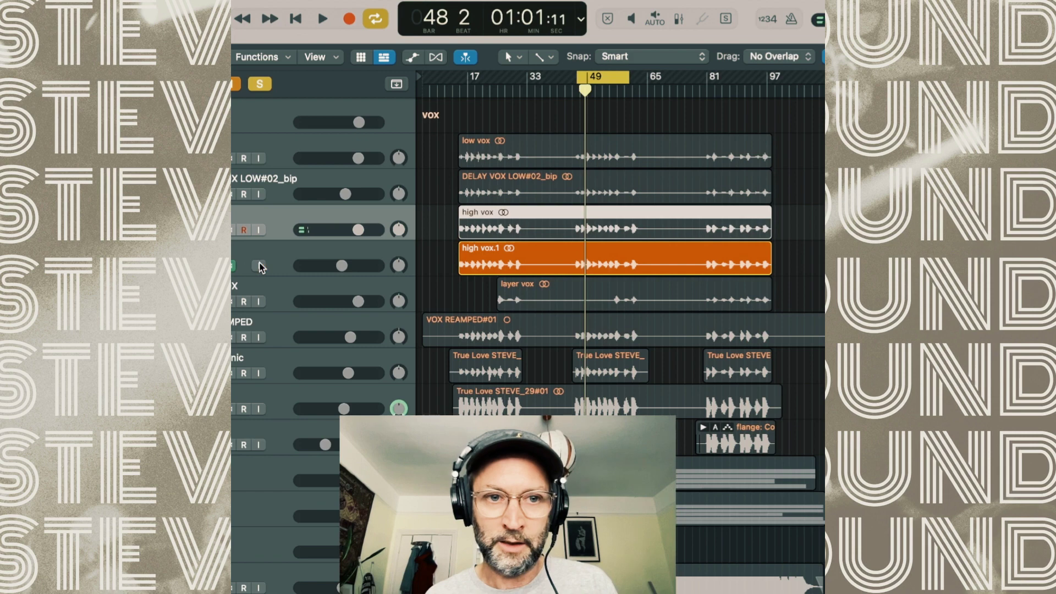
left_click(291, 250)
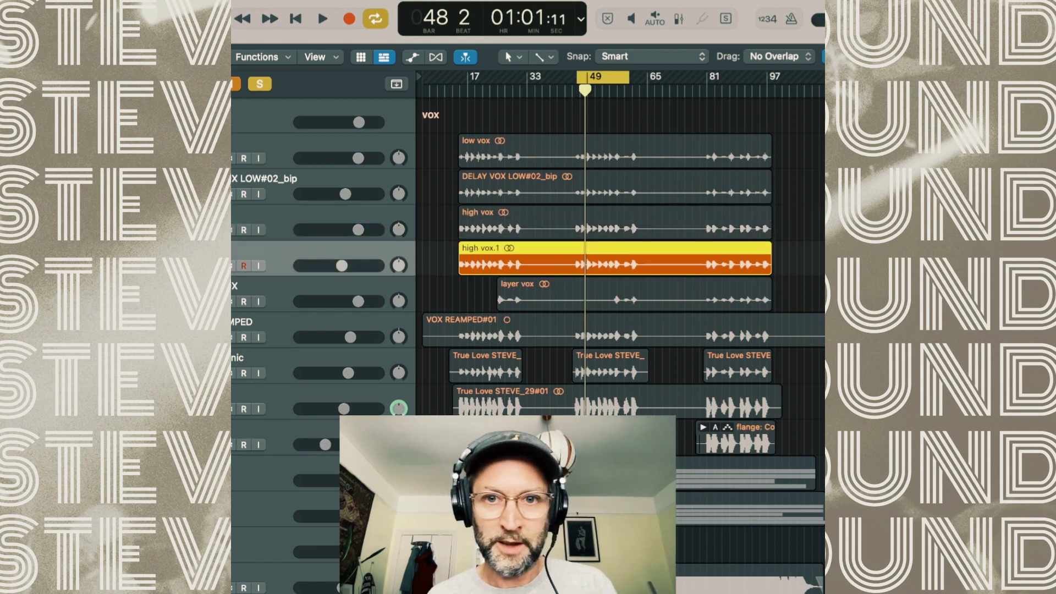
Show the Little AlterBoy pitch effect on the track holding the high vox.1 region during playback and close its window.
key("space")
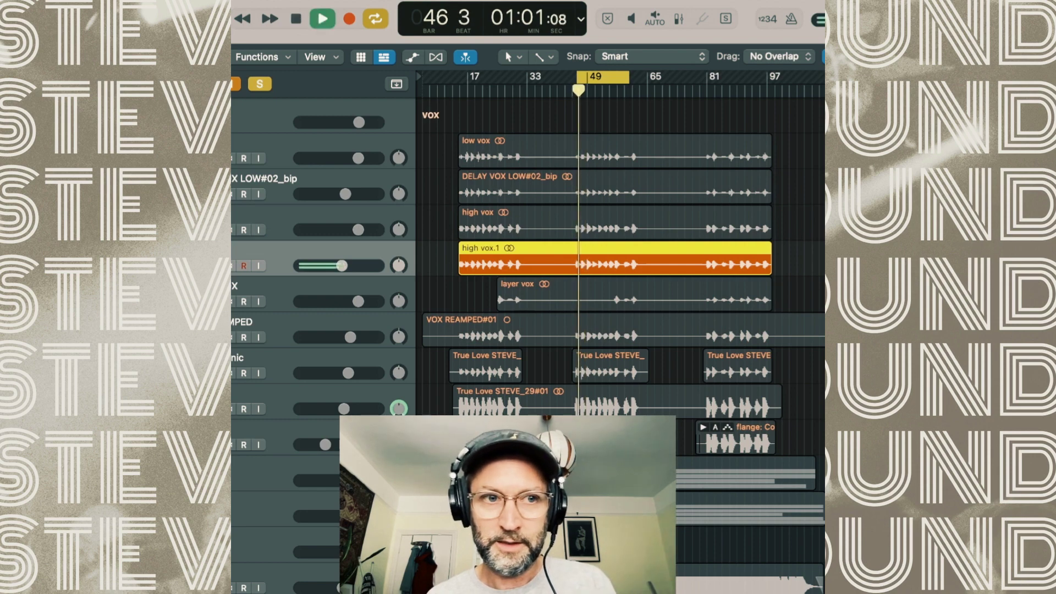
key("v")
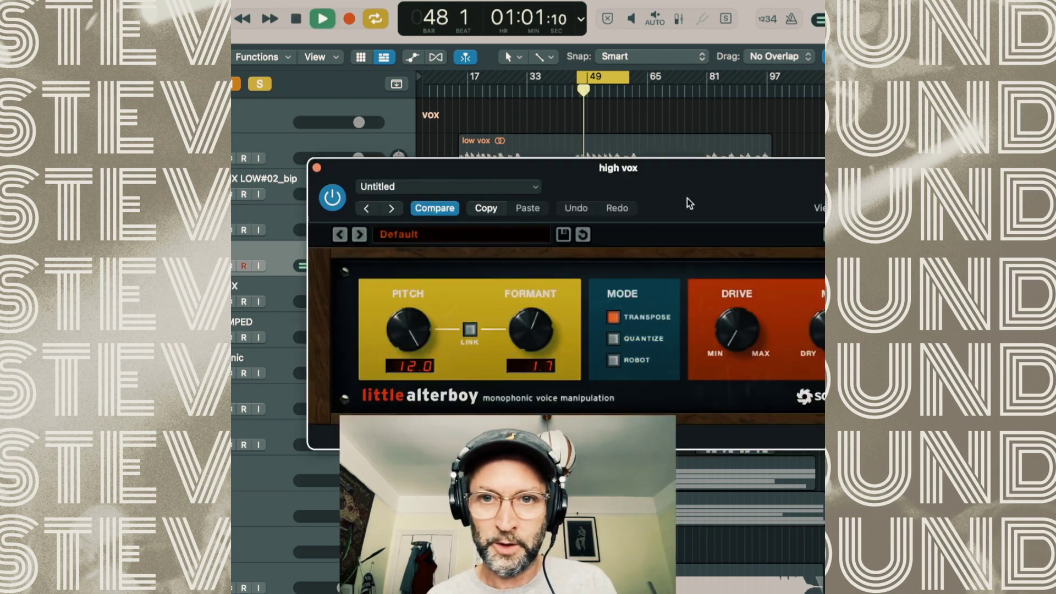
left_click(290, 143)
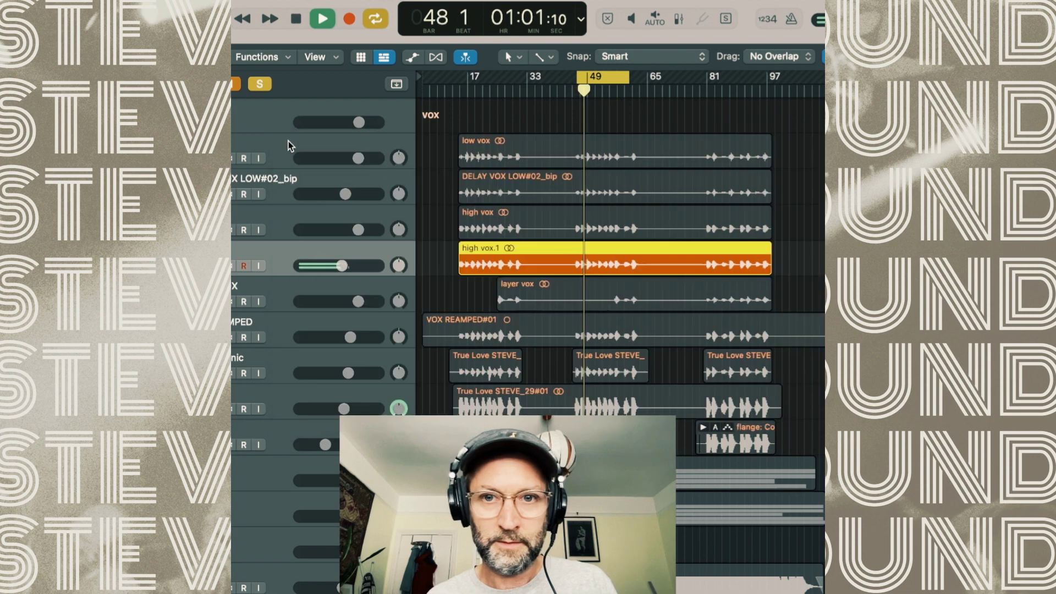
key("space")
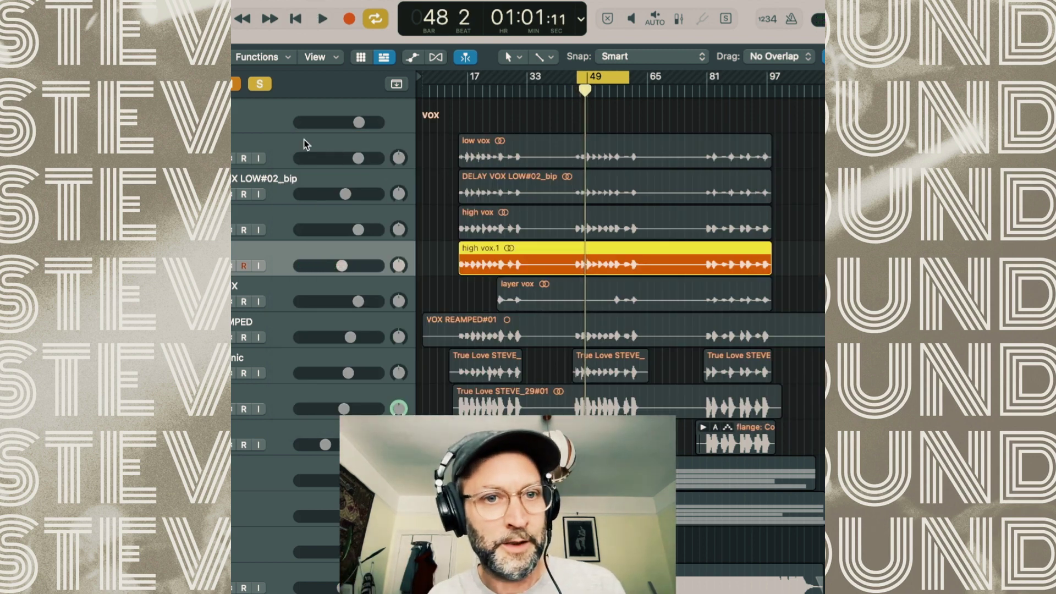
Solo the first high vox track together with the high vox.1 track and audition the pair.
left_click(615, 223, "shift")
key("space")
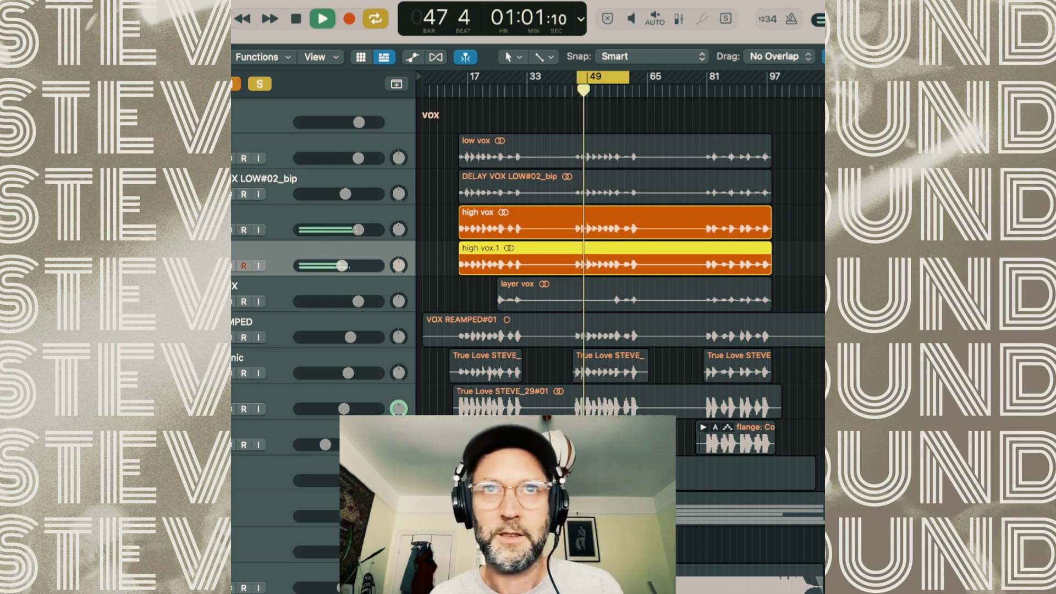
key("space")
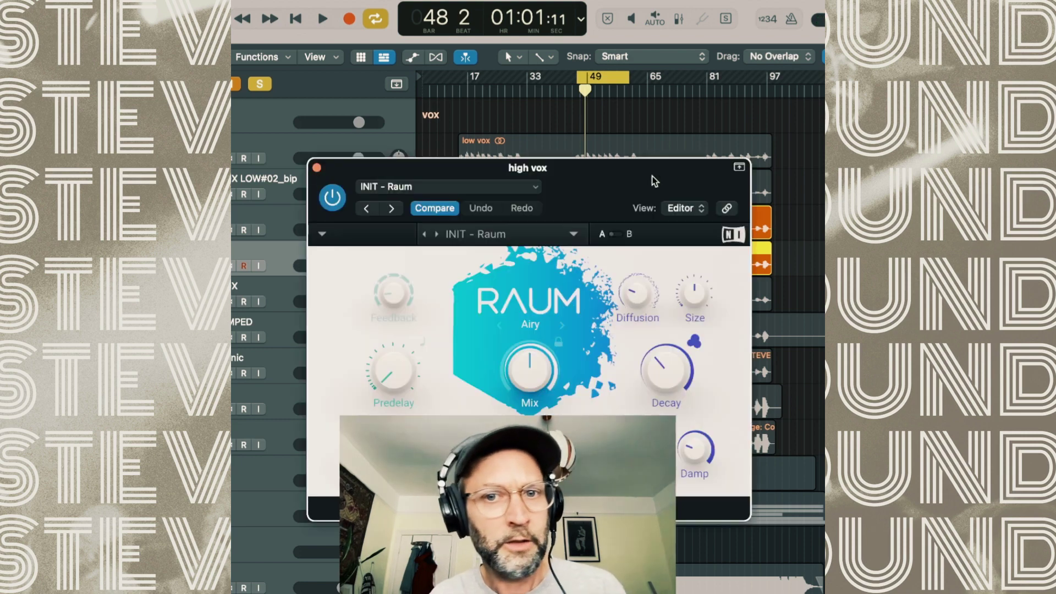
Show the Raum reverb on the high vox.1 track, examine the Pro-Q 3 cut band during playback and close its window.
left_click_drag(638, 187, 608, 160)
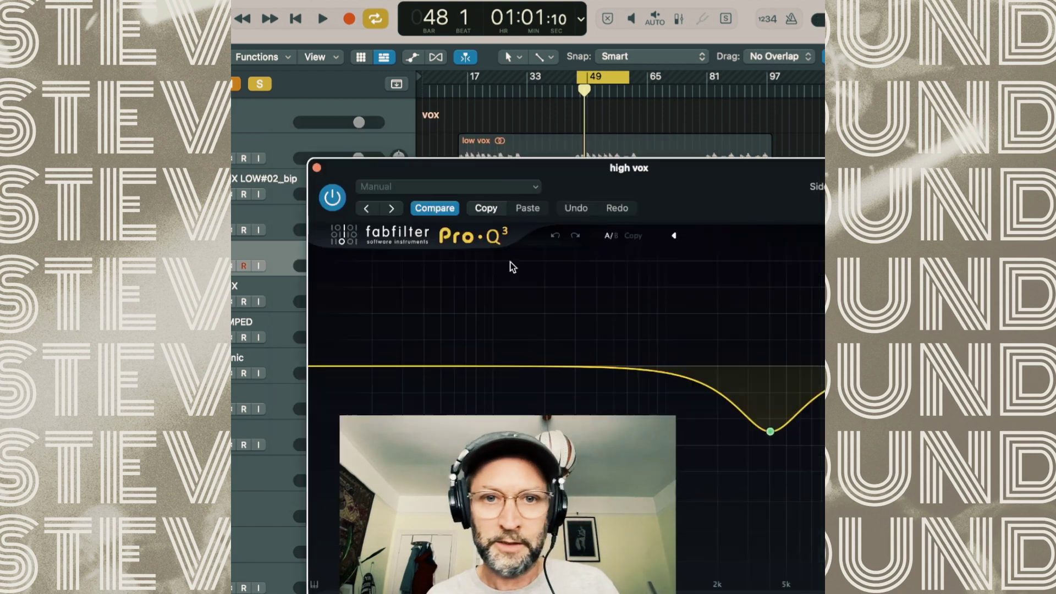
key("space")
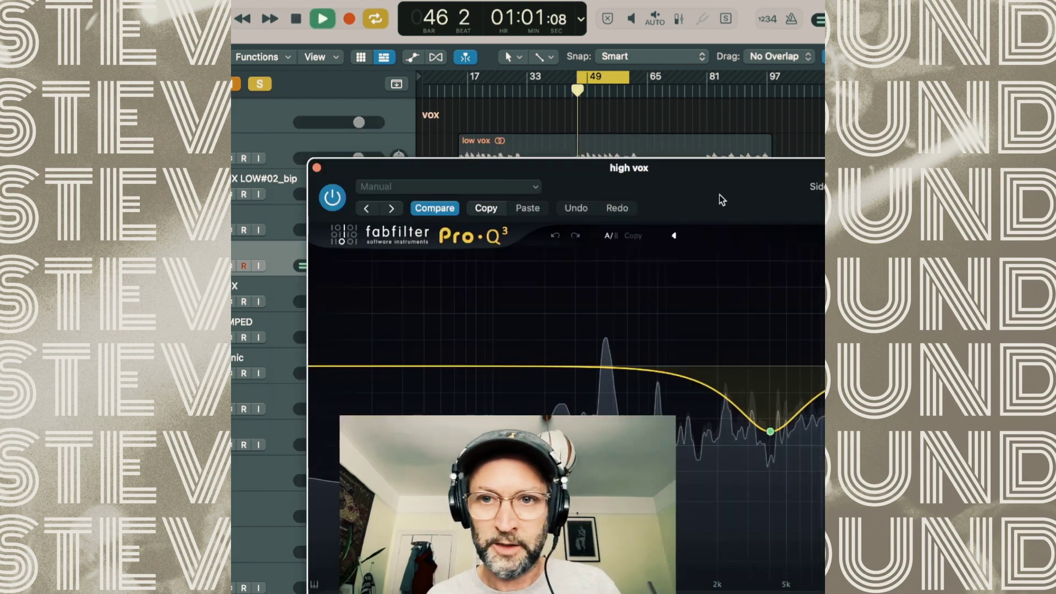
left_click_drag(719, 195, 691, 118)
mouse_move(742, 360)
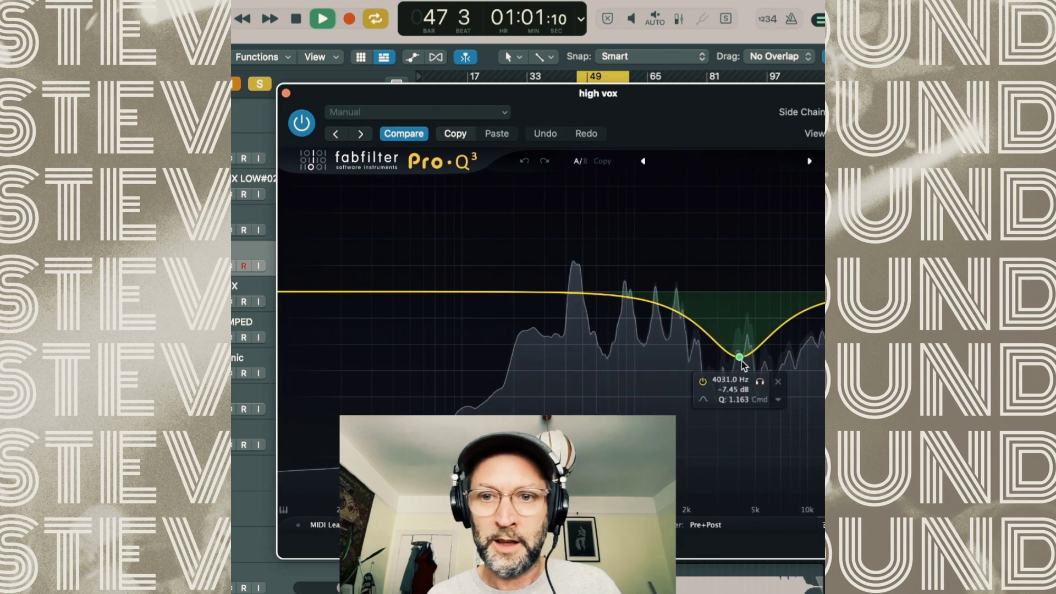
key("space")
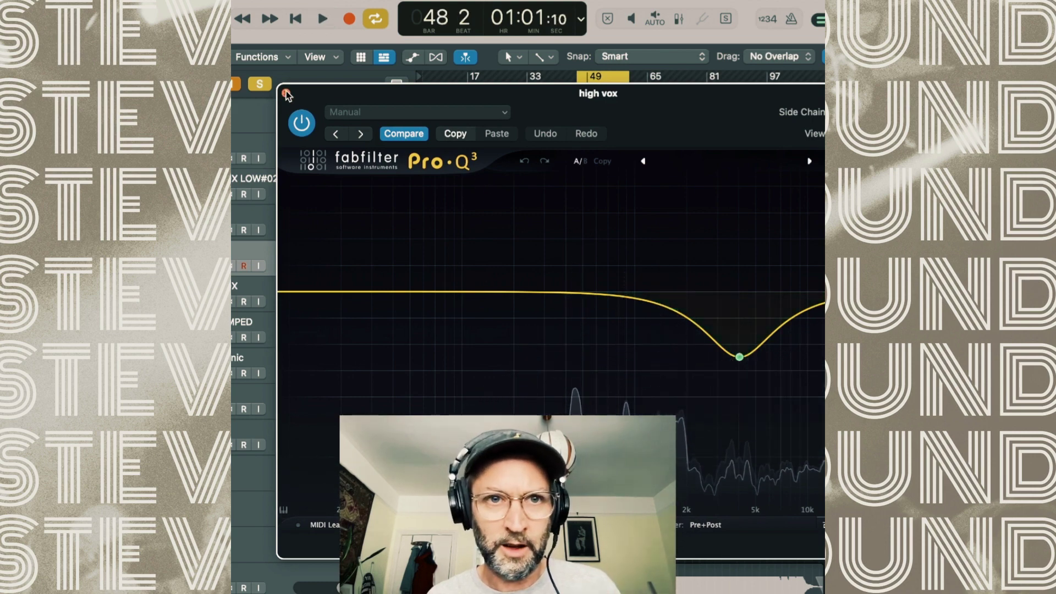
left_click(286, 94)
Audition the two low and two high vocal tracks soloed together and clear their solos.
key("s")
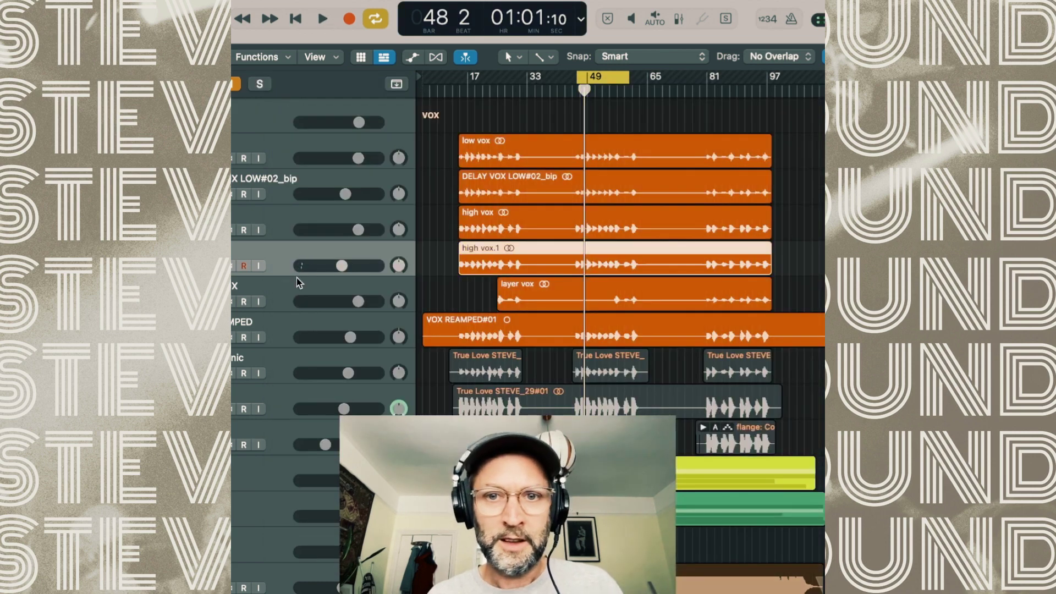
key("s")
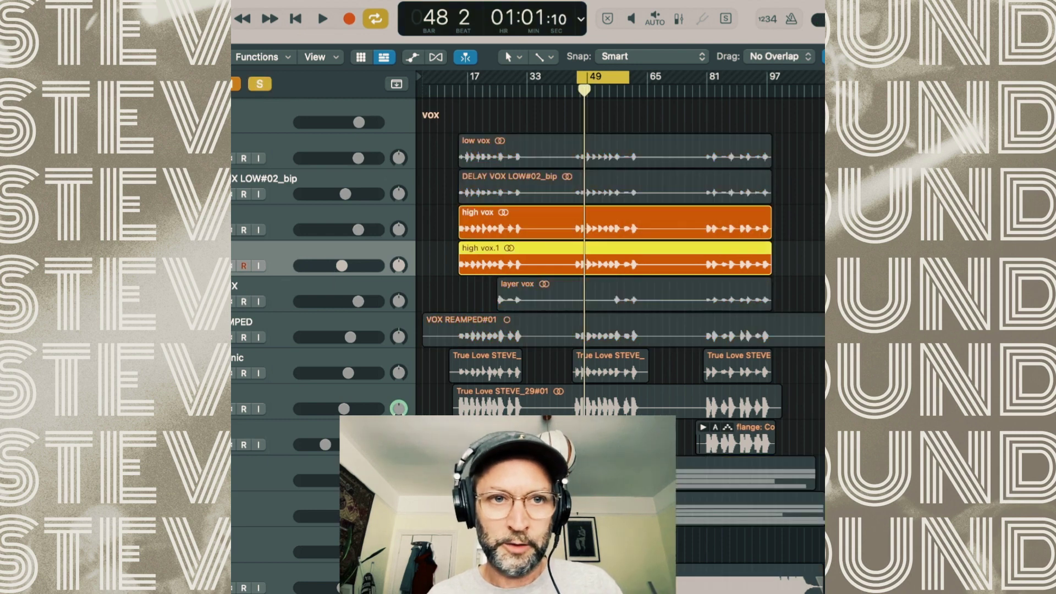
key("space")
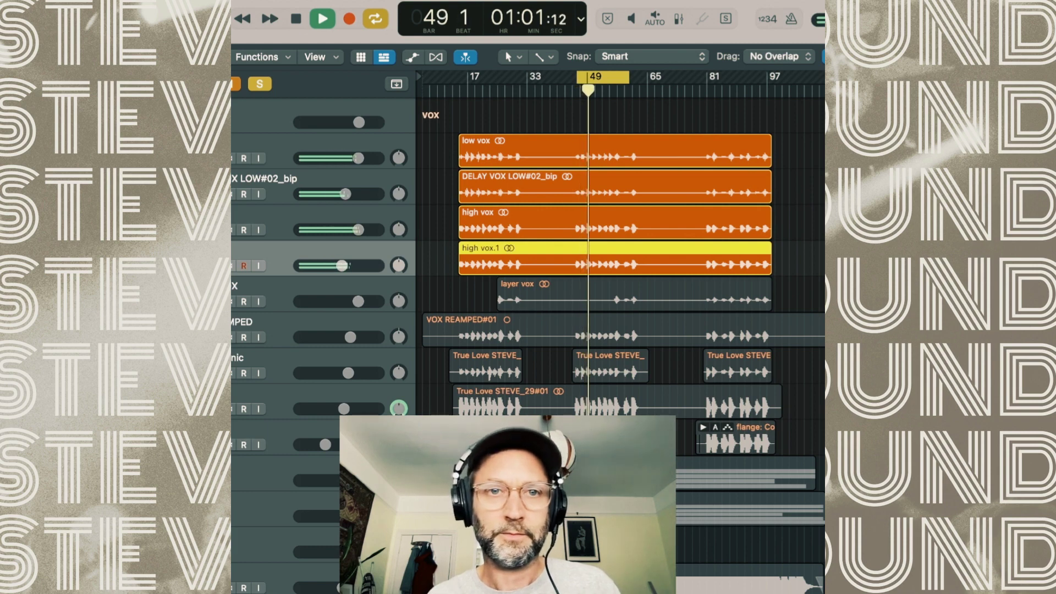
key("space")
left_click_drag(232, 266, 232, 158)
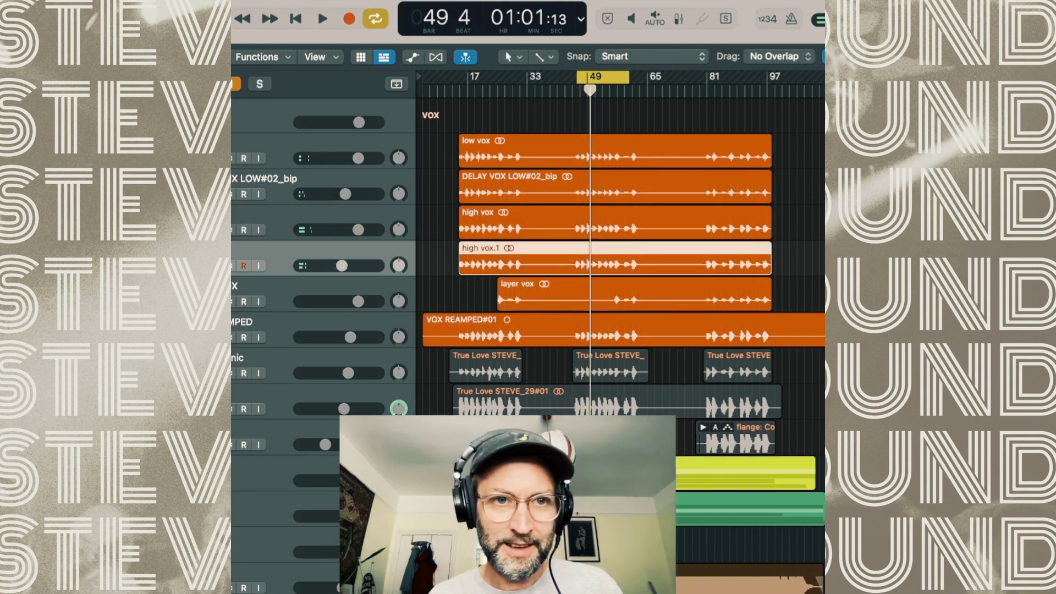
Select the VOX REAMPED track, solo it and audition it.
scroll(294, 293, "down", 2)
left_click(268, 298)
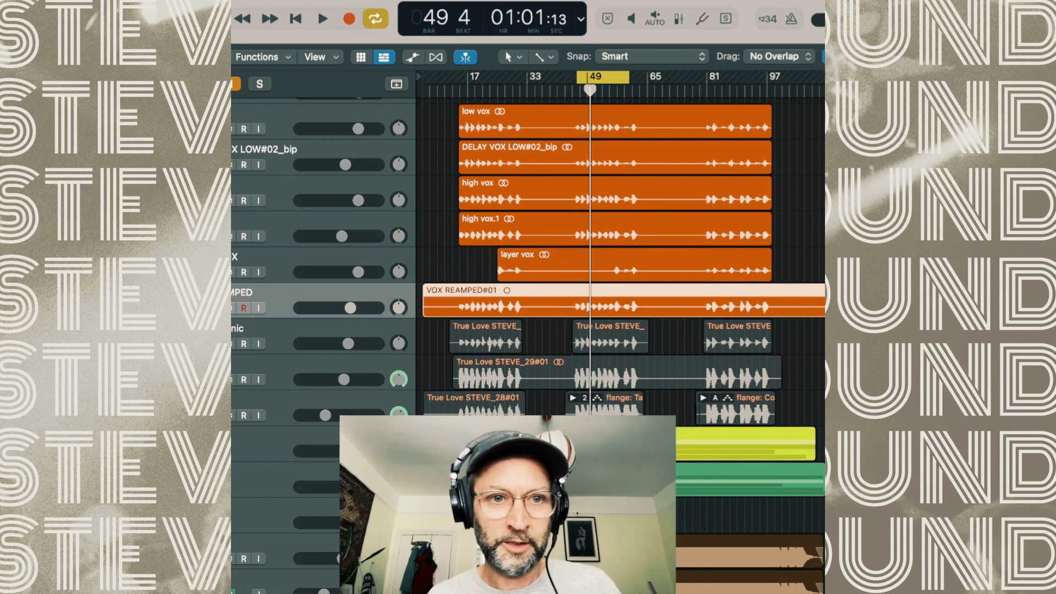
key("s")
key("space")
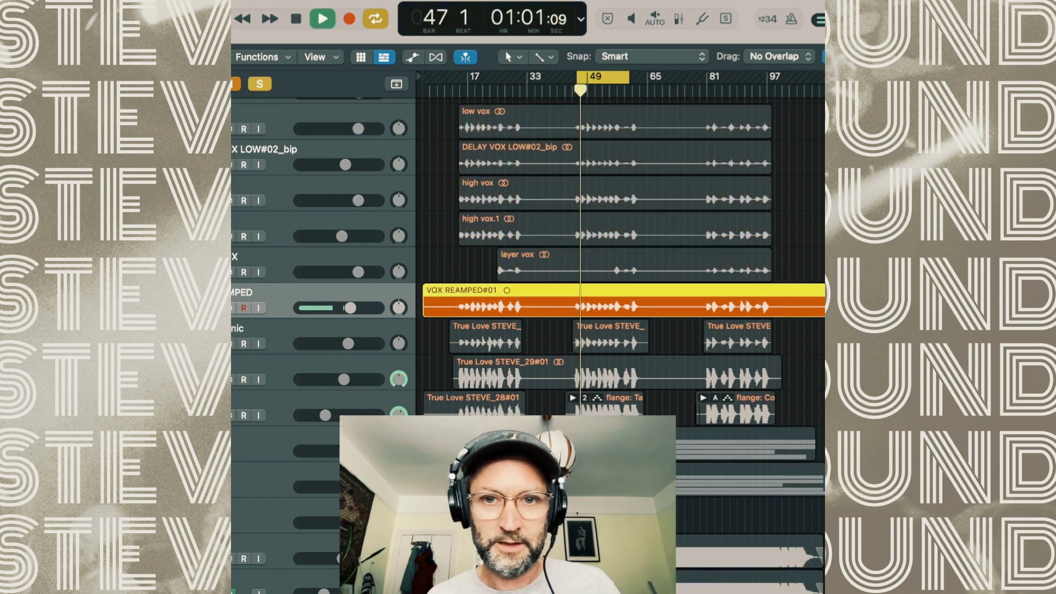
key("space")
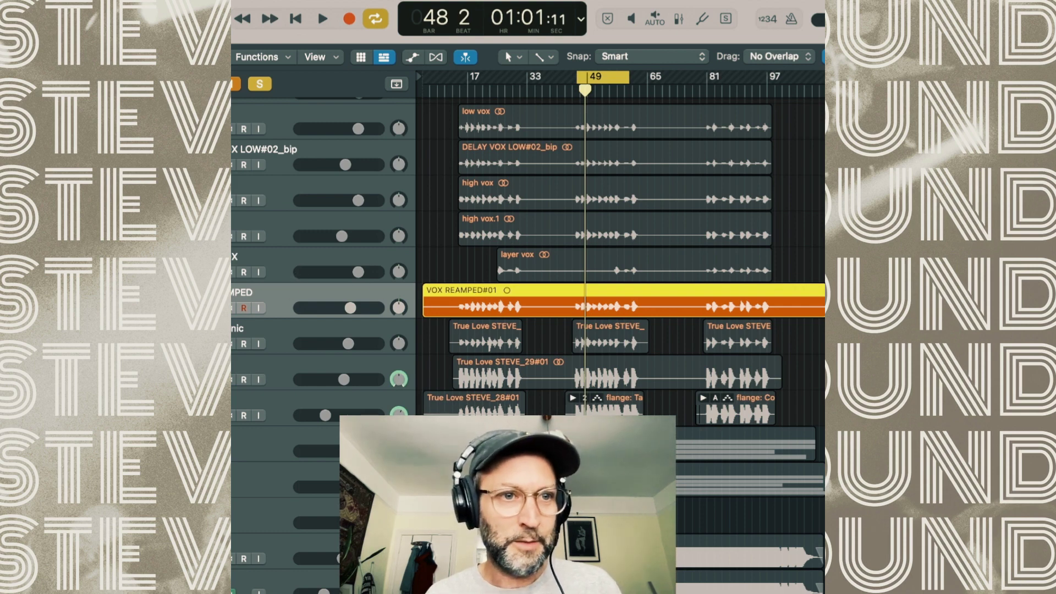
Show the equalizer on VOX REAMPED, close it and examine the Cassette tape effect during playback.
key("v")
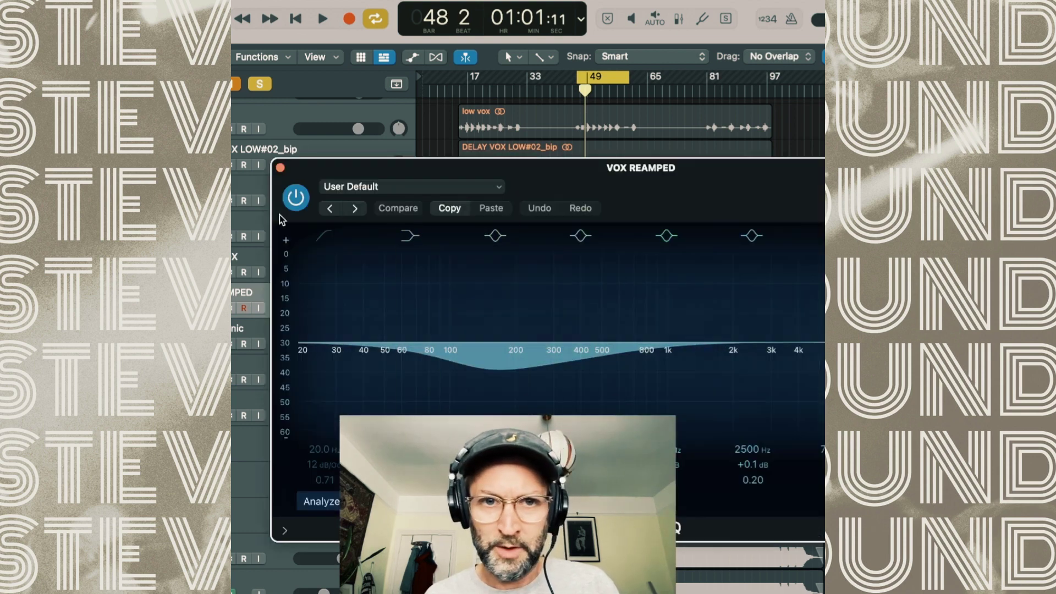
left_click(280, 168)
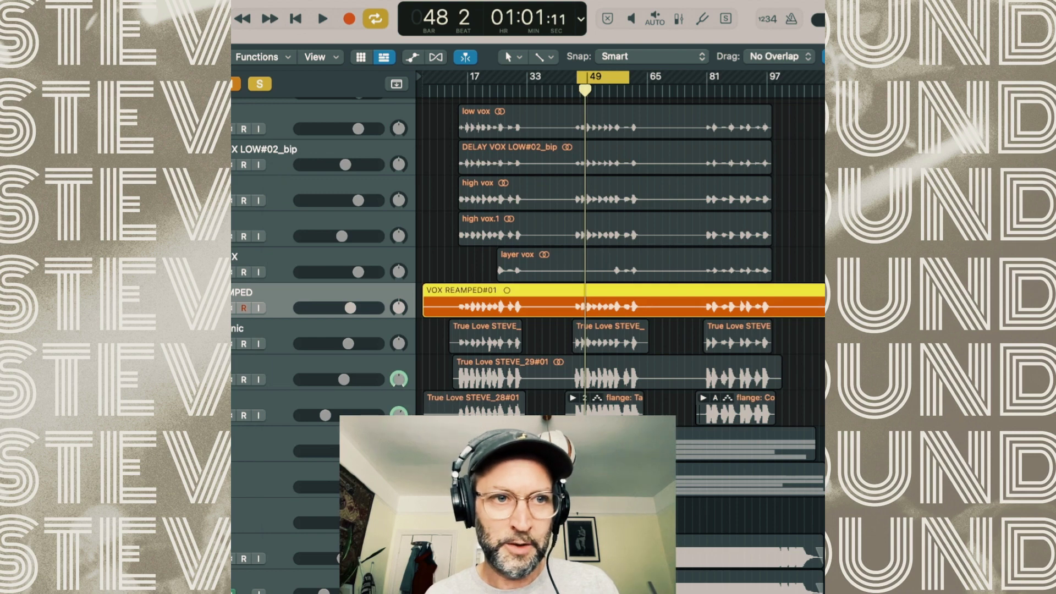
key("v")
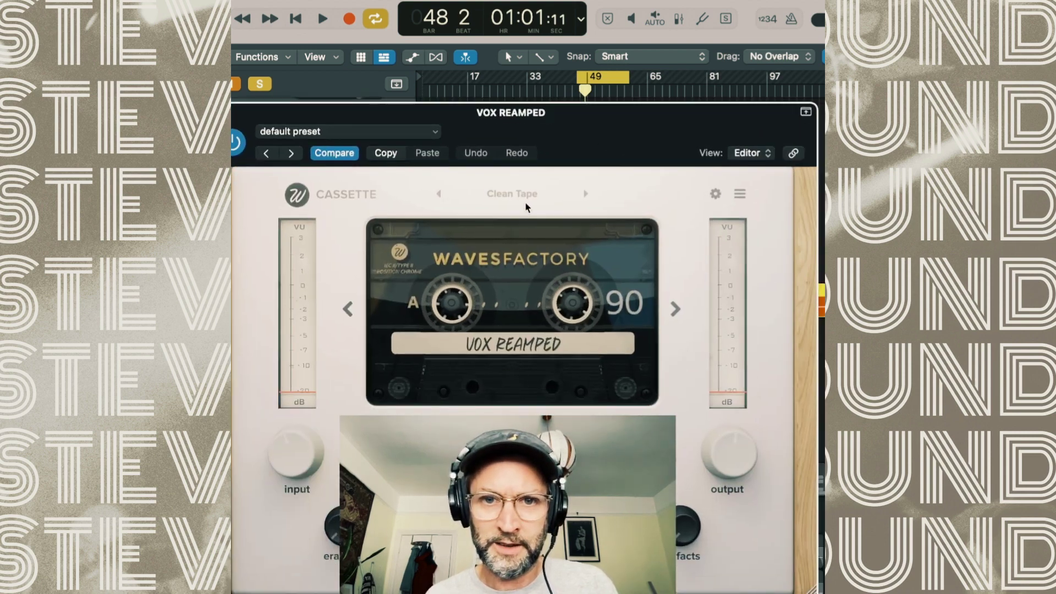
key("space")
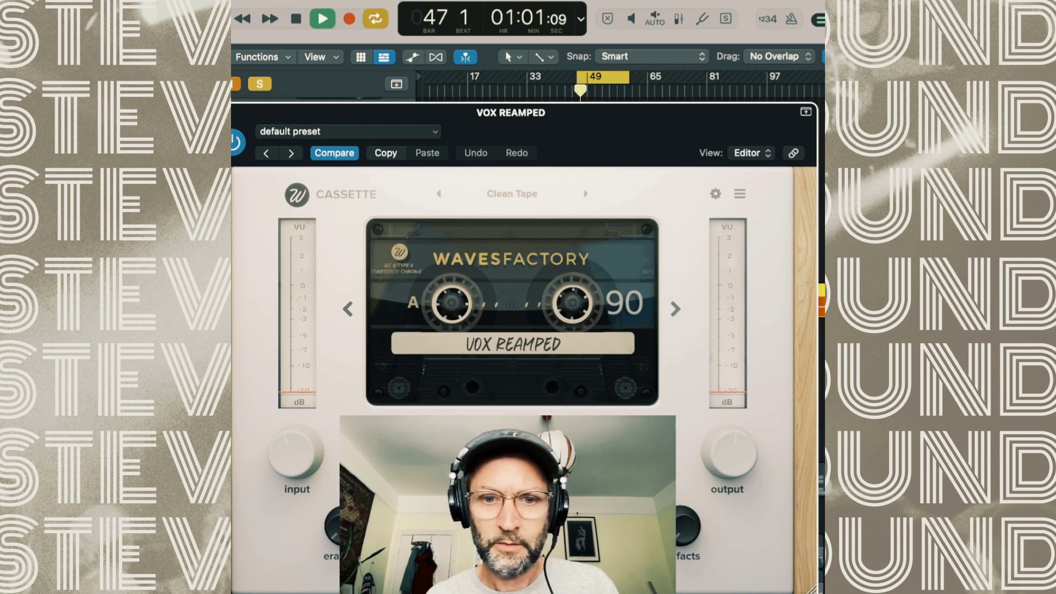
key("space")
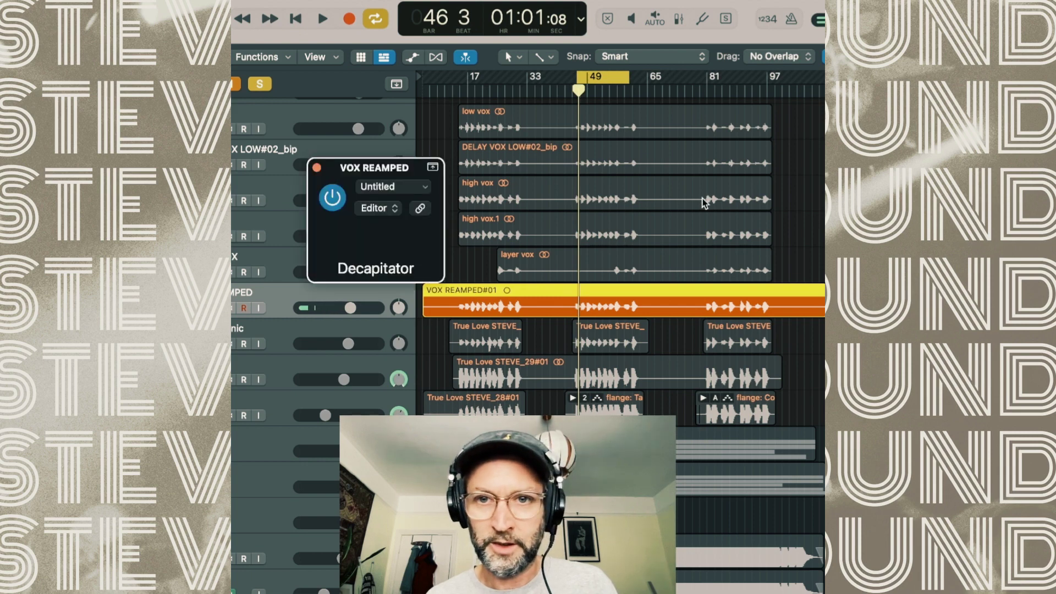
Examine the Decapitator saturation effect on VOX REAMPED during playback and close its window.
key("space")
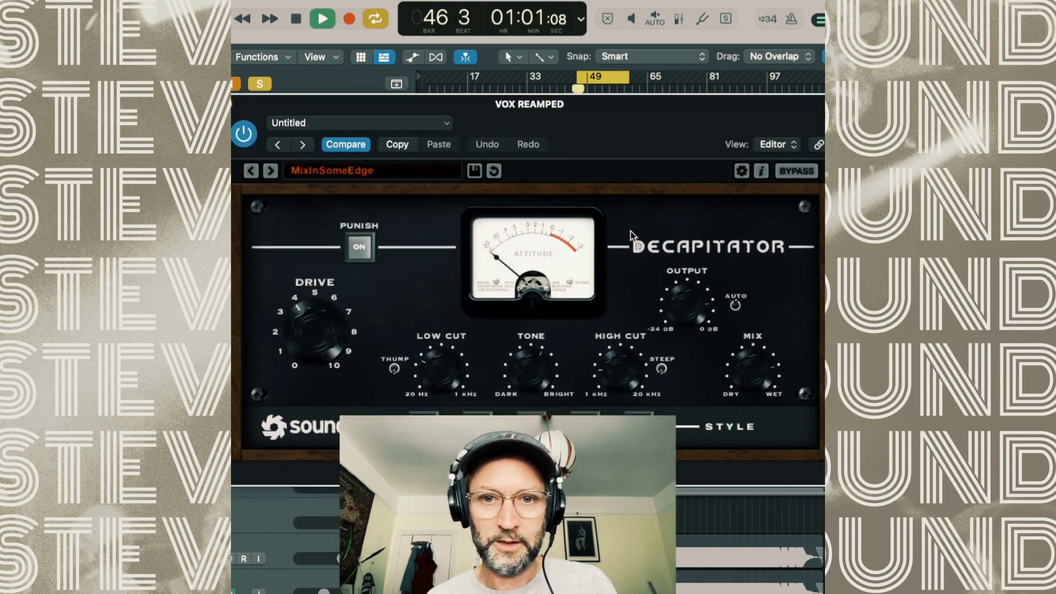
left_click(232, 103)
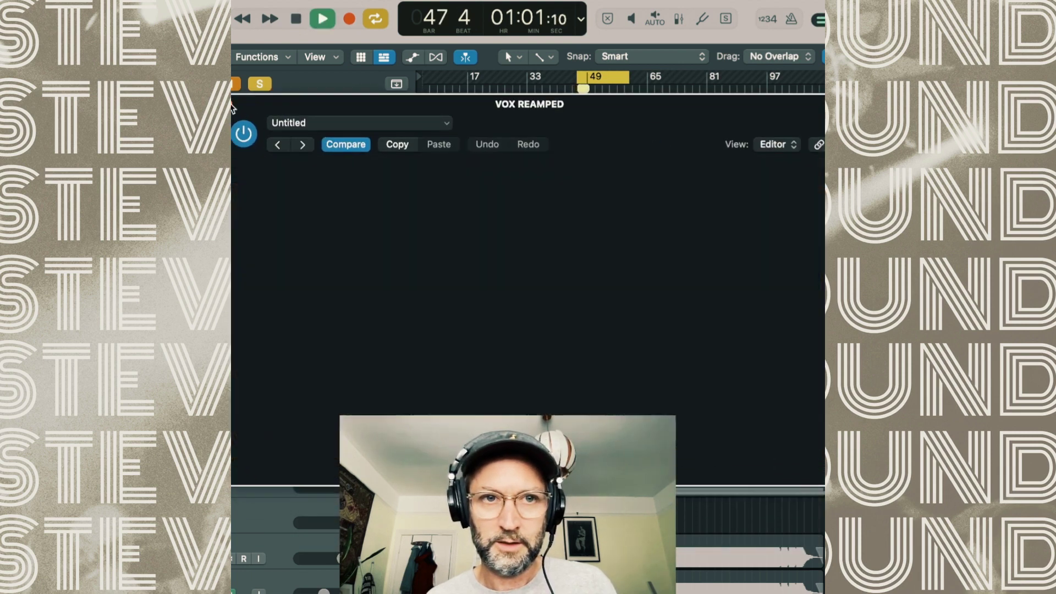
left_click(231, 104)
key("space")
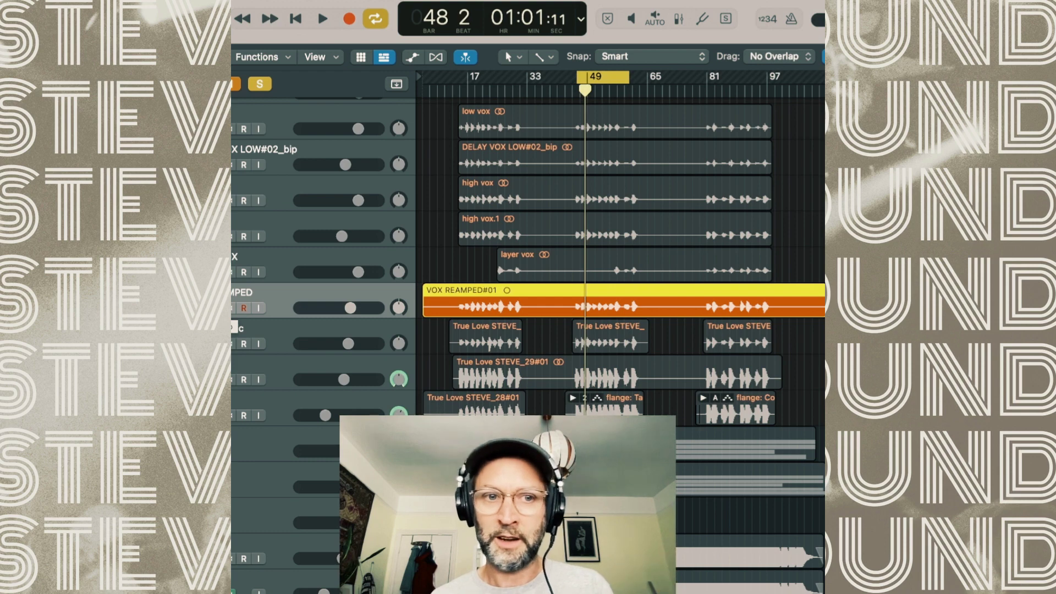
Unsolo VOX REAMPED and select the track holding the high vox.1 region.
key("s")
key("space")
scroll(363, 314, "up", 2)
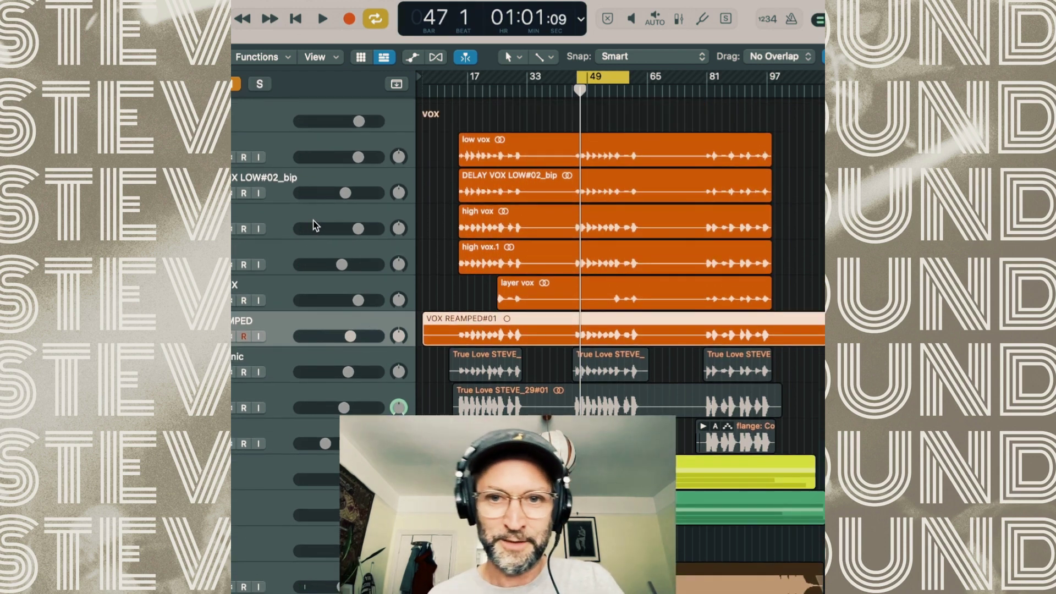
left_click(302, 254)
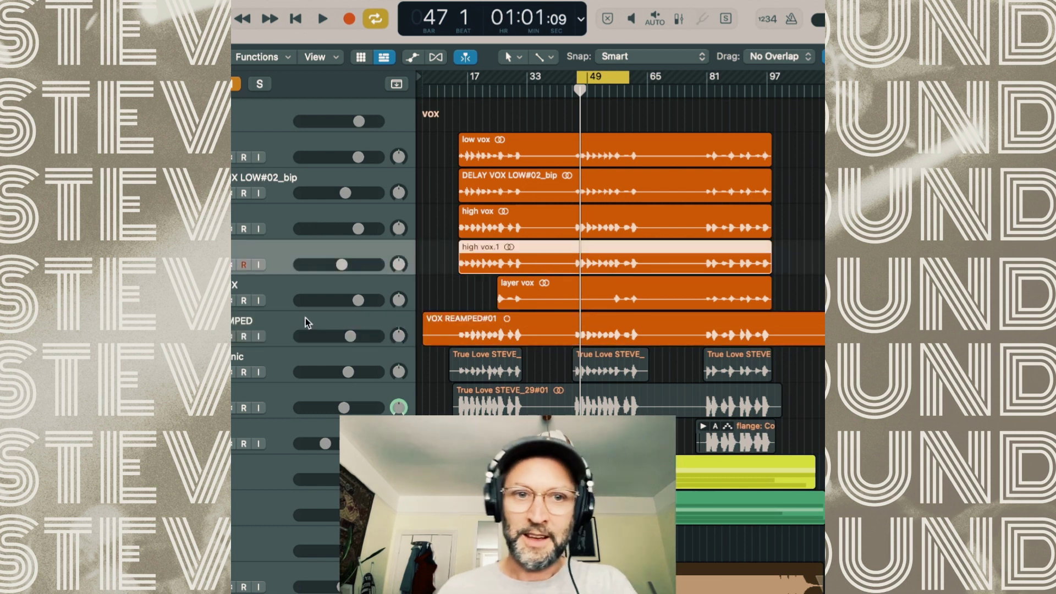
Select the muted track below VOX REAMPED that holds three True Love regions, unmute it and solo it.
left_click(277, 352)
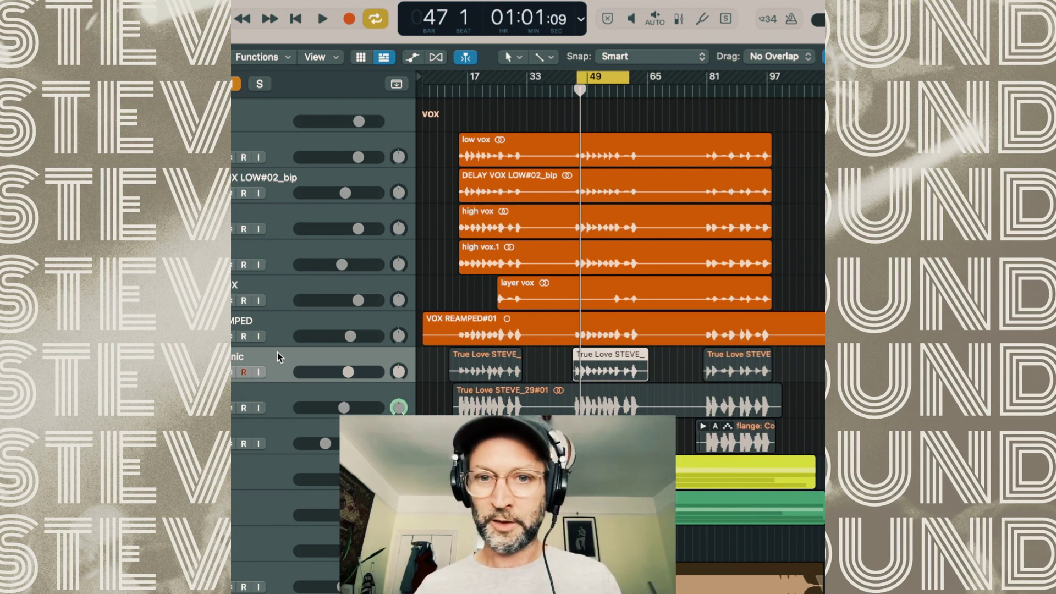
key("m")
key("s")
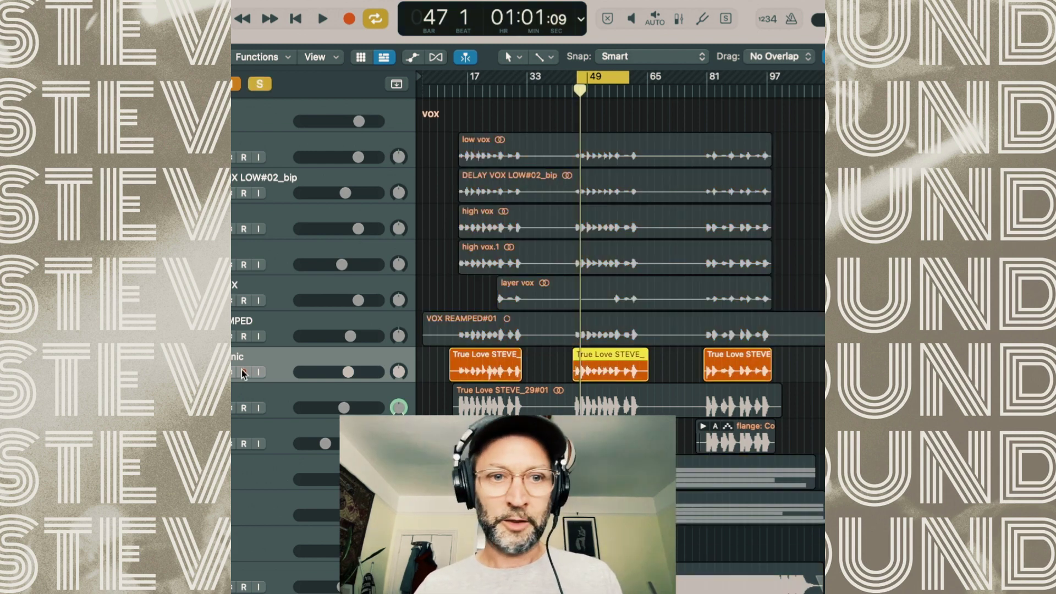
Audition the soloed True Love track and zoom the timeline in on its middle region around bar 49.
scroll(301, 362, "down", 1)
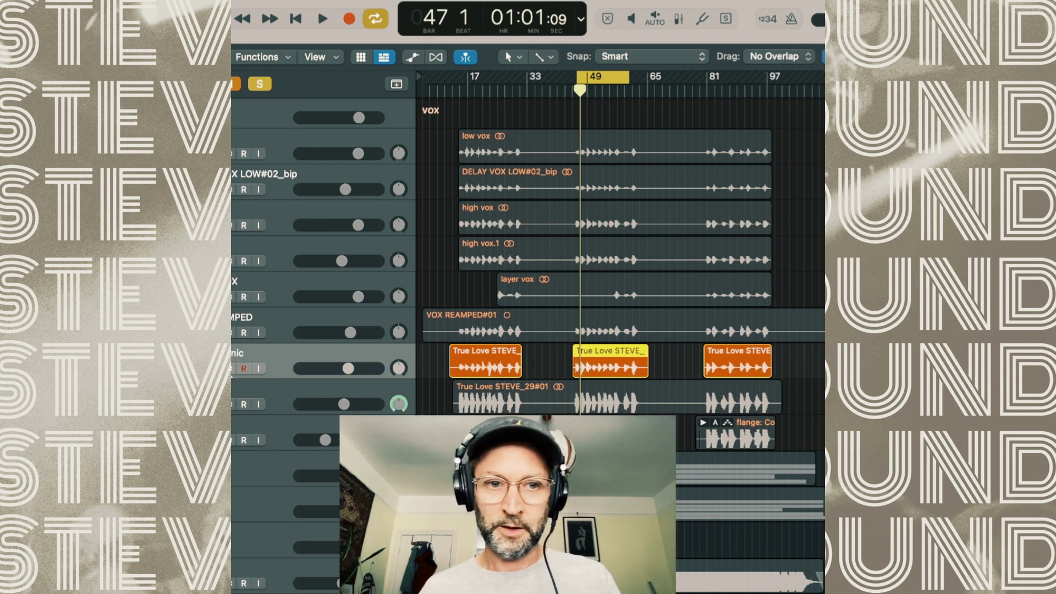
scroll(285, 340, "down", 1)
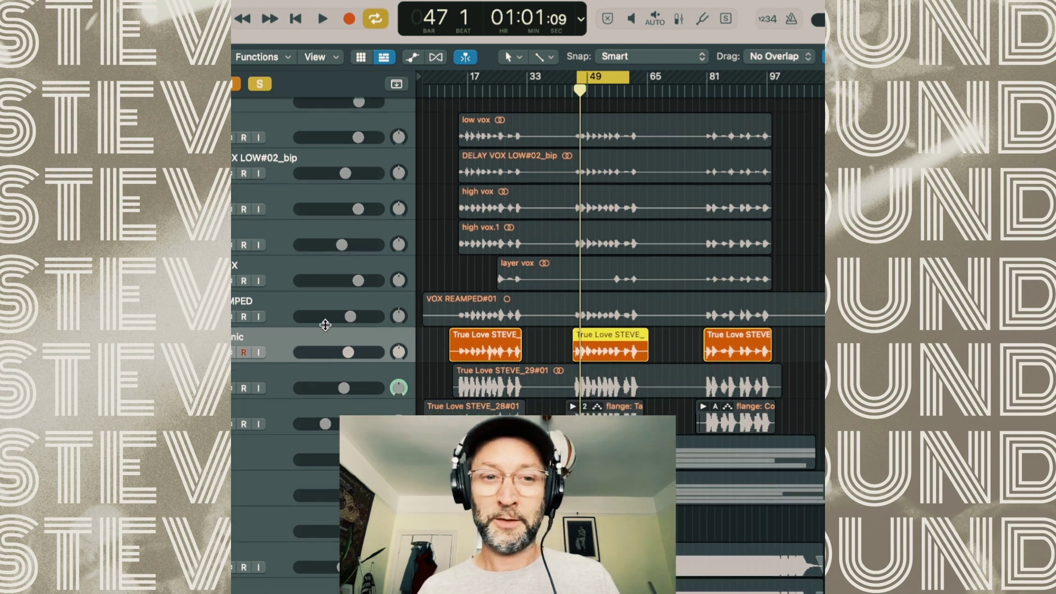
key("space")
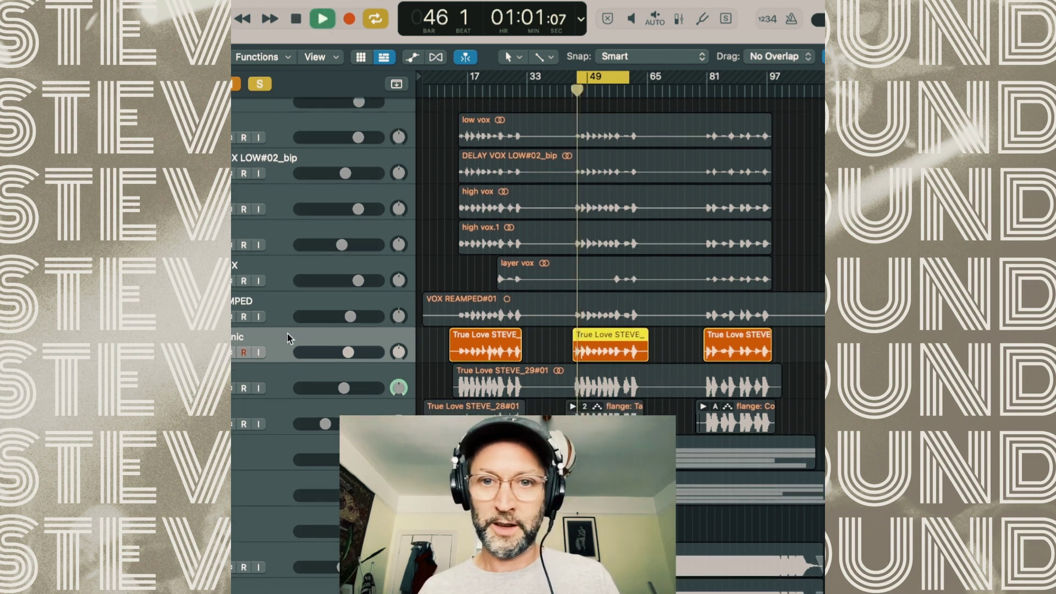
key("space")
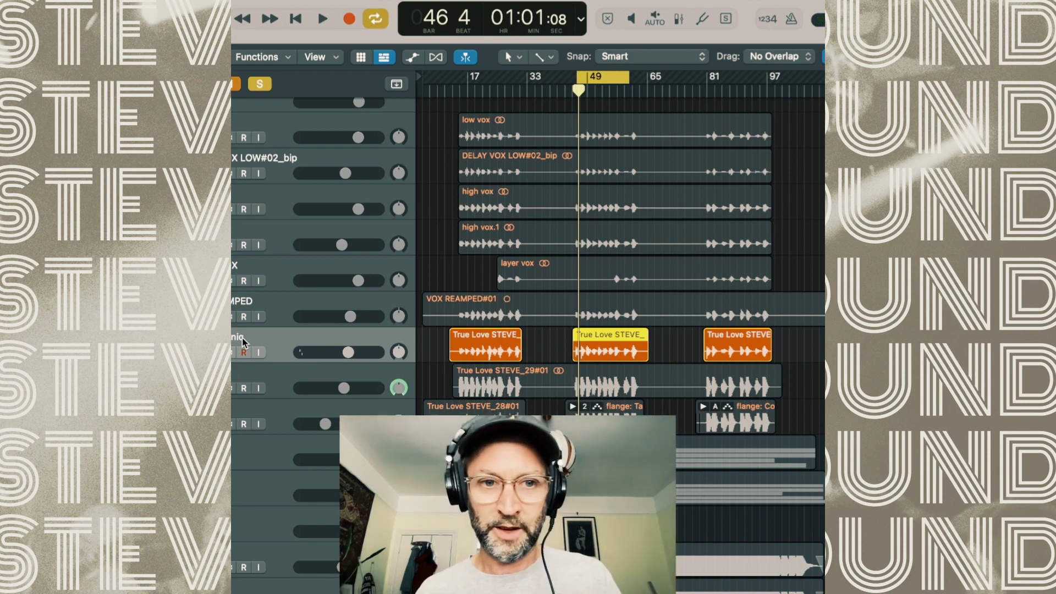
key("space")
key("super+Right")
key("super+Right")
key("super+Right")
scroll(430, 385, "left", 1)
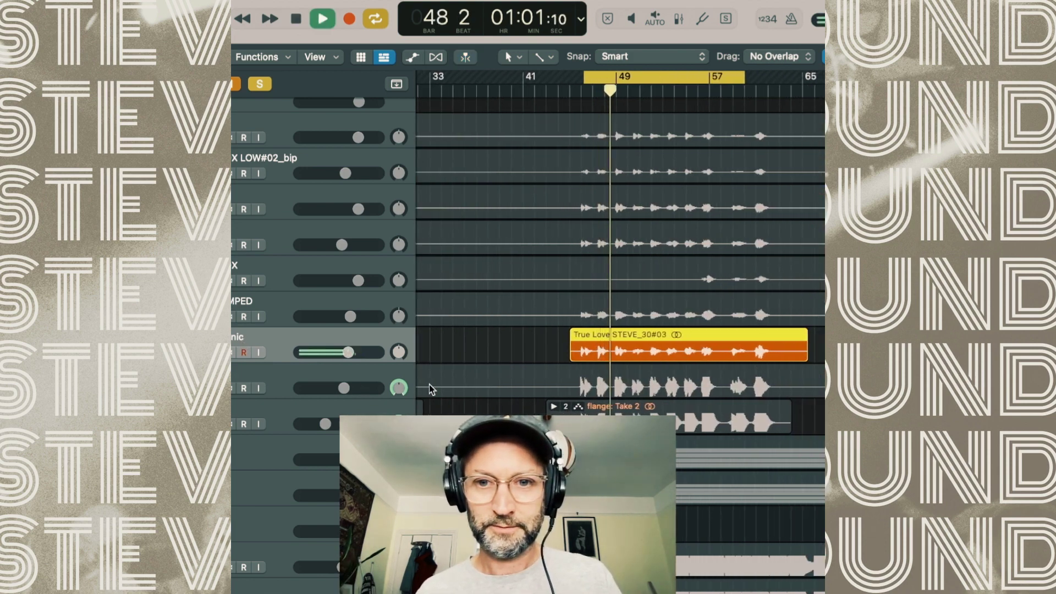
scroll(430, 385, "left", 2)
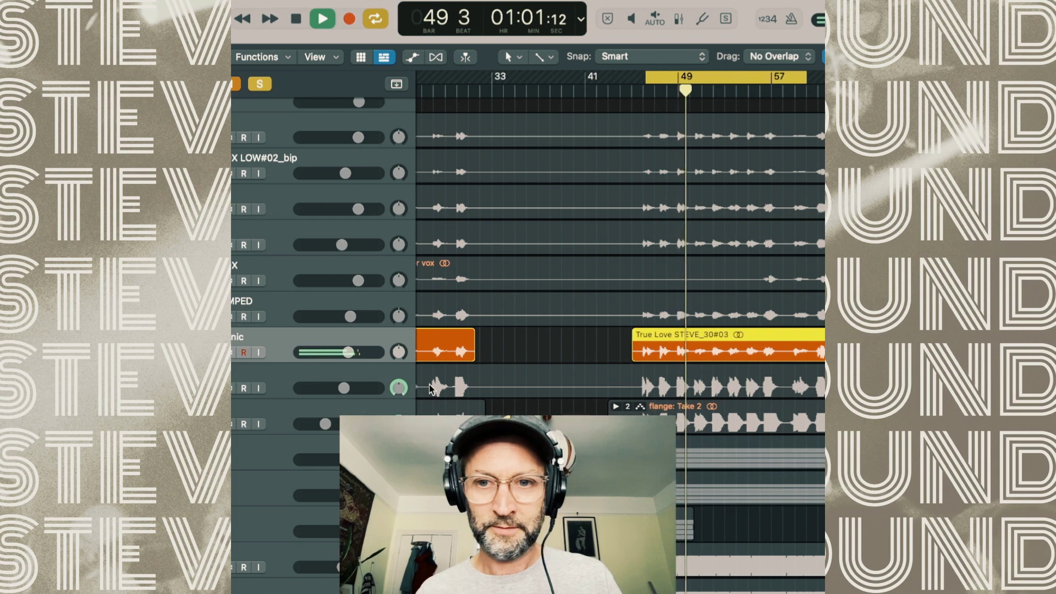
Stop playback, unsolo the True Love track, and unmute, solo and audition the track directly below it.
key("space")
left_click(230, 352)
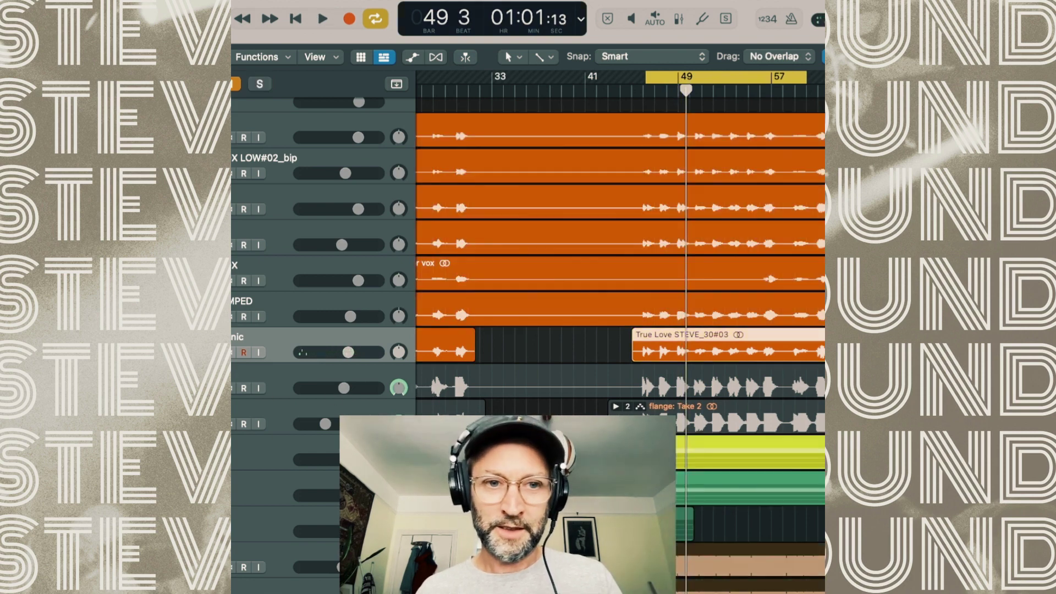
left_click(215, 387)
left_click(230, 388)
key("space")
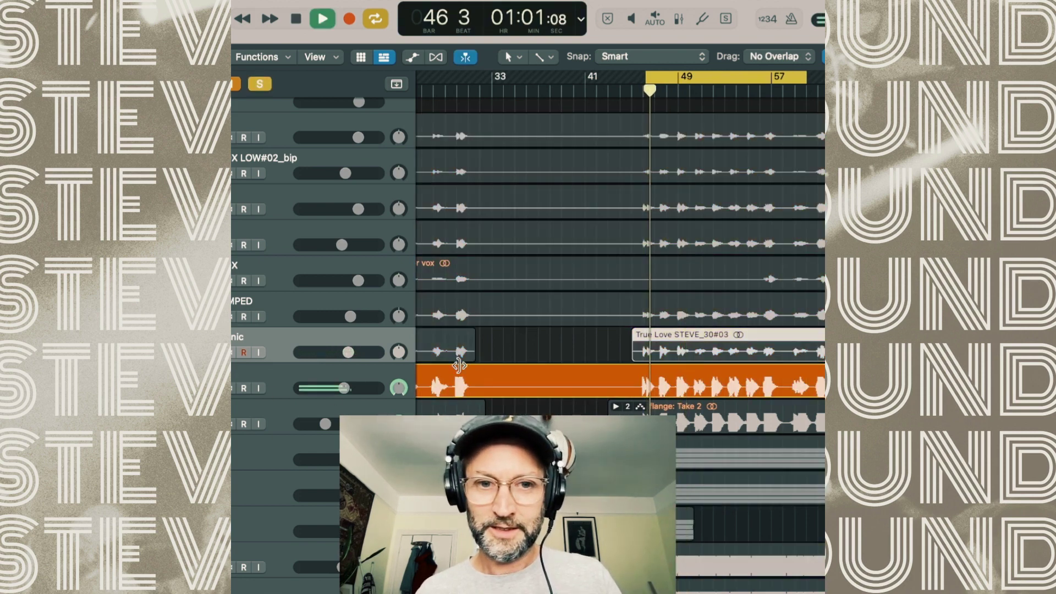
left_click(382, 371)
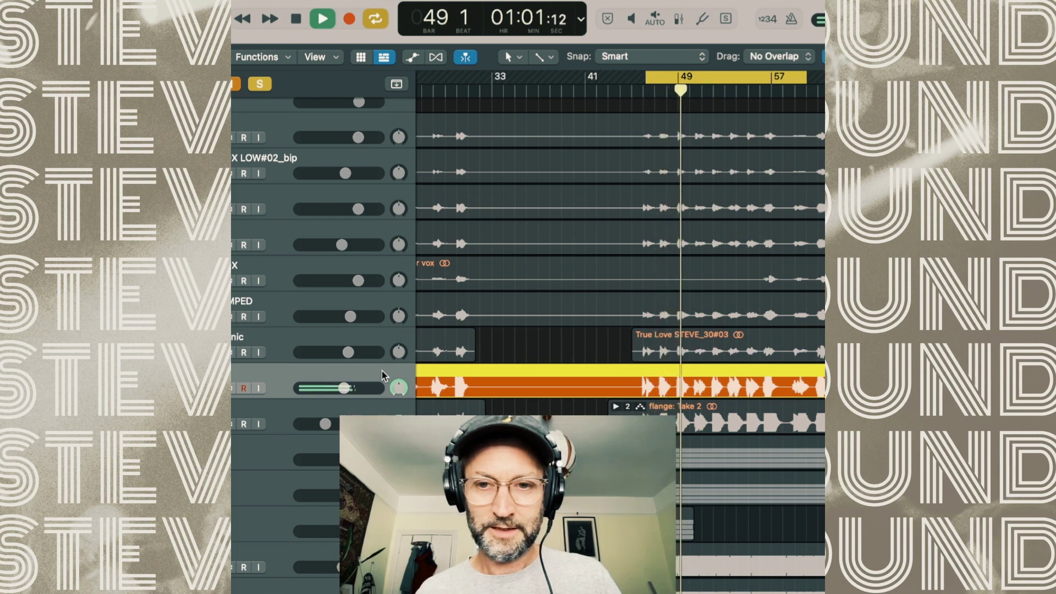
Unmute the flange: Take 2 track, solo it alone in place of the track above and audition it.
key("space")
key("super+a")
left_click(233, 423)
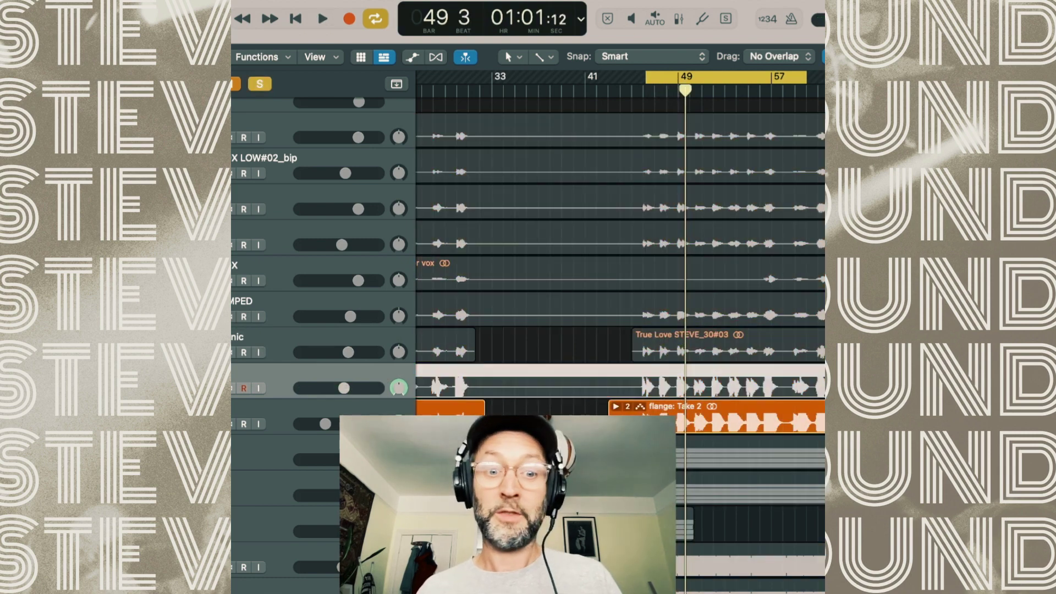
left_click(273, 409)
key("space")
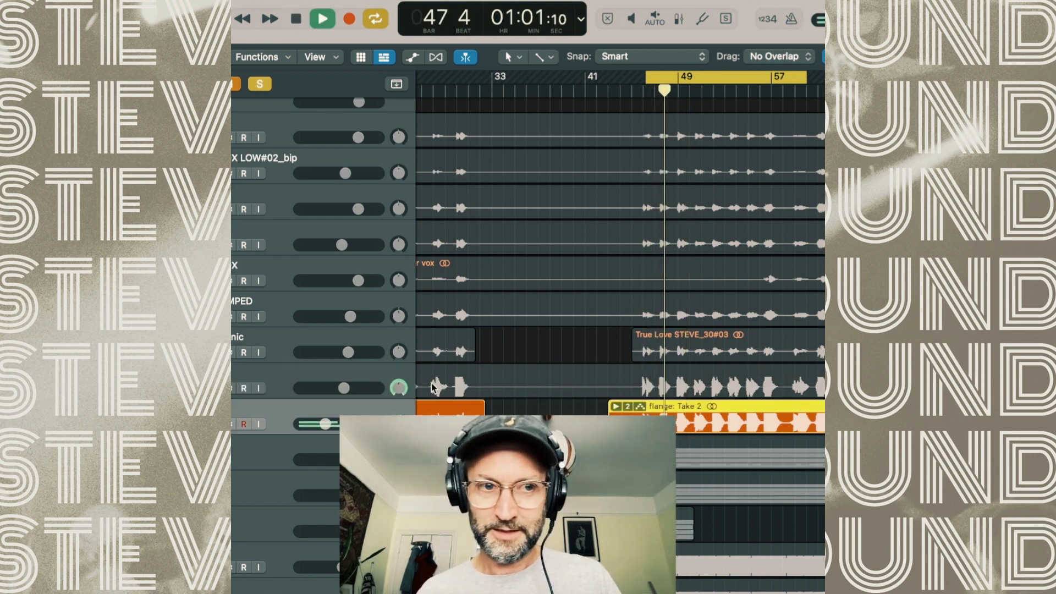
key("space")
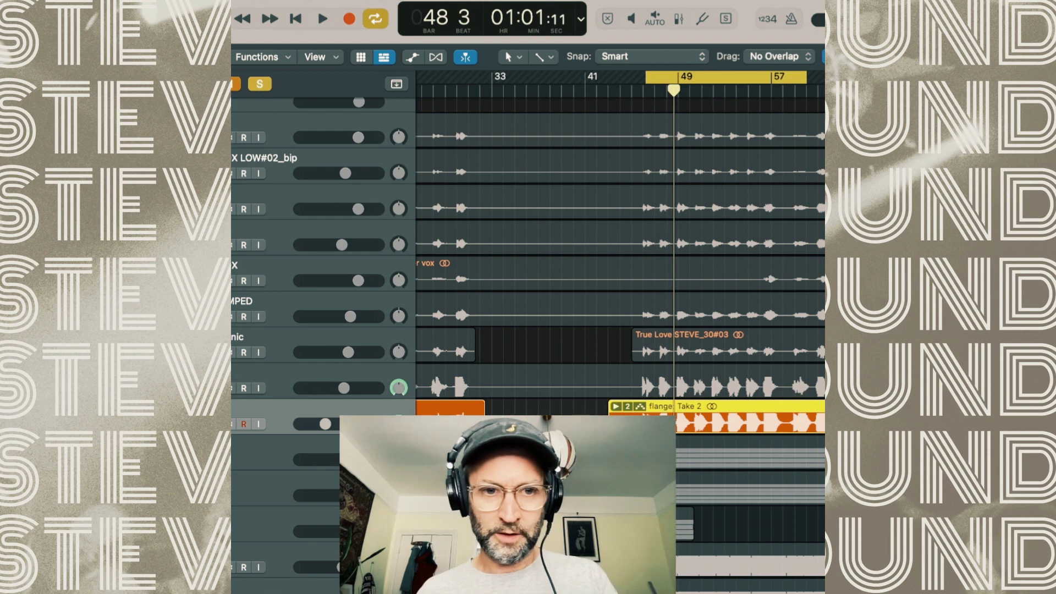
Solo the True Love track, the track beneath it and the flange: Take 2 track together and audition them briefly.
key("s")
left_click(269, 385)
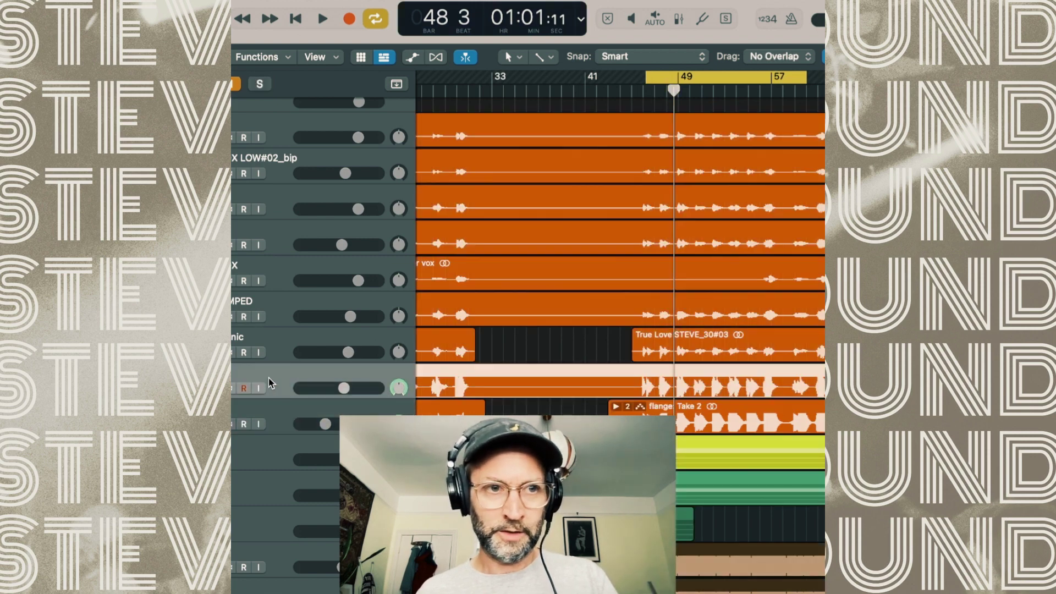
left_click(268, 428)
left_click(278, 347)
left_click(285, 417)
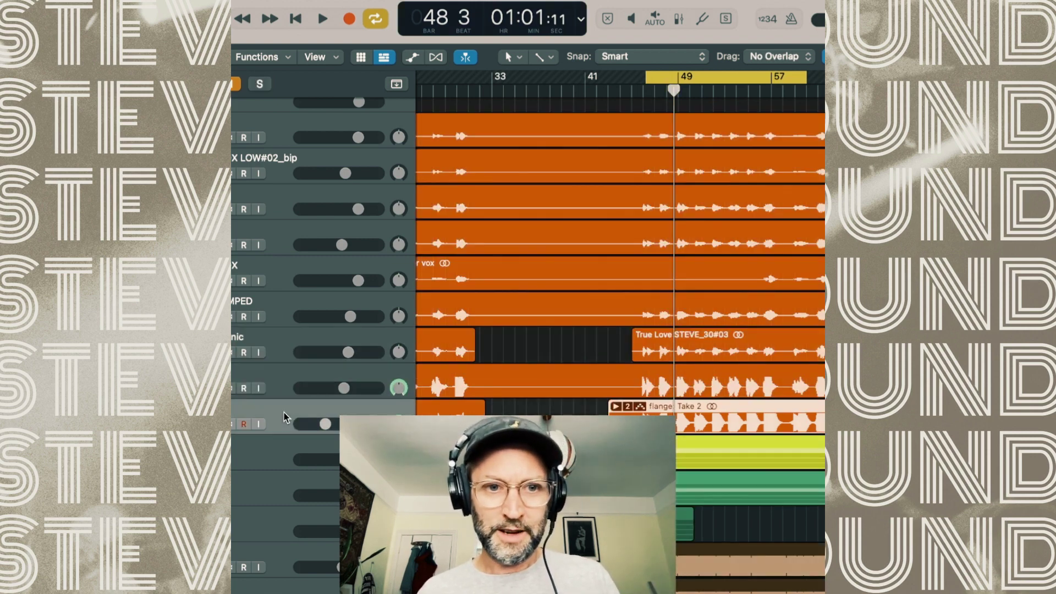
key("s")
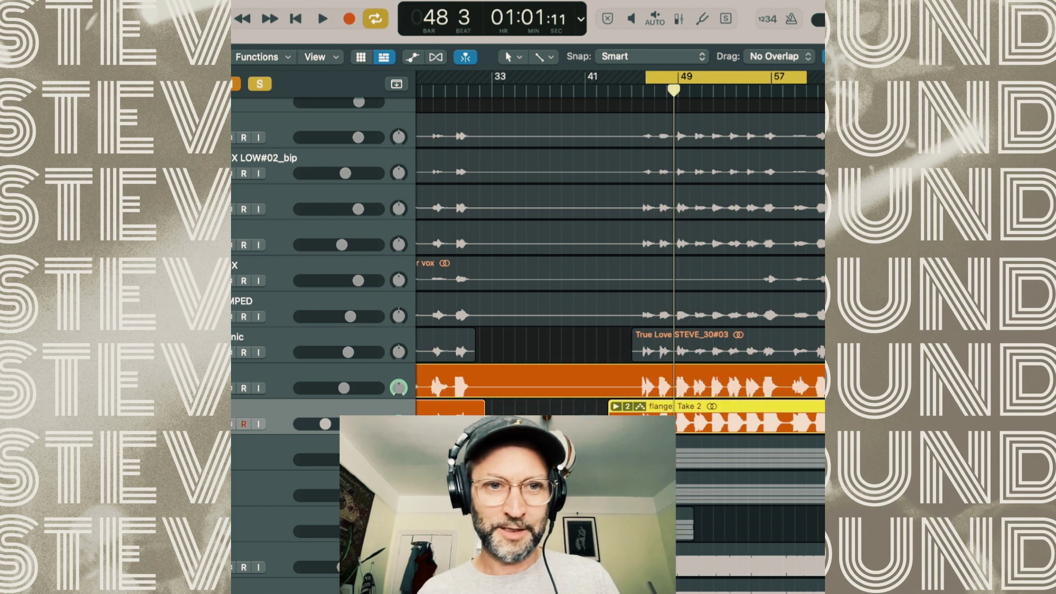
key("Up")
key("Up")
key("s")
key("space")
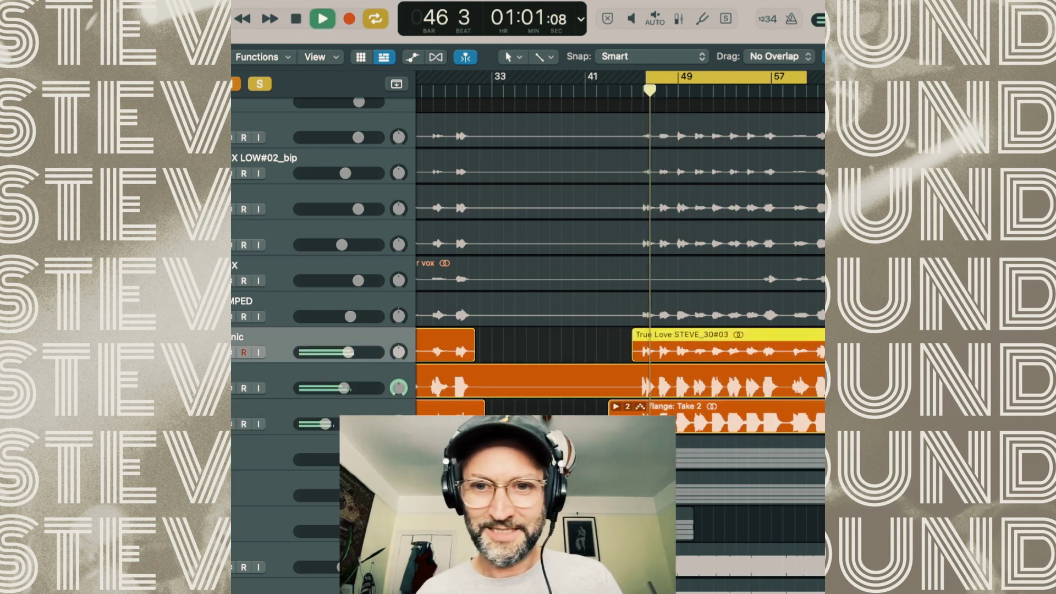
key("space")
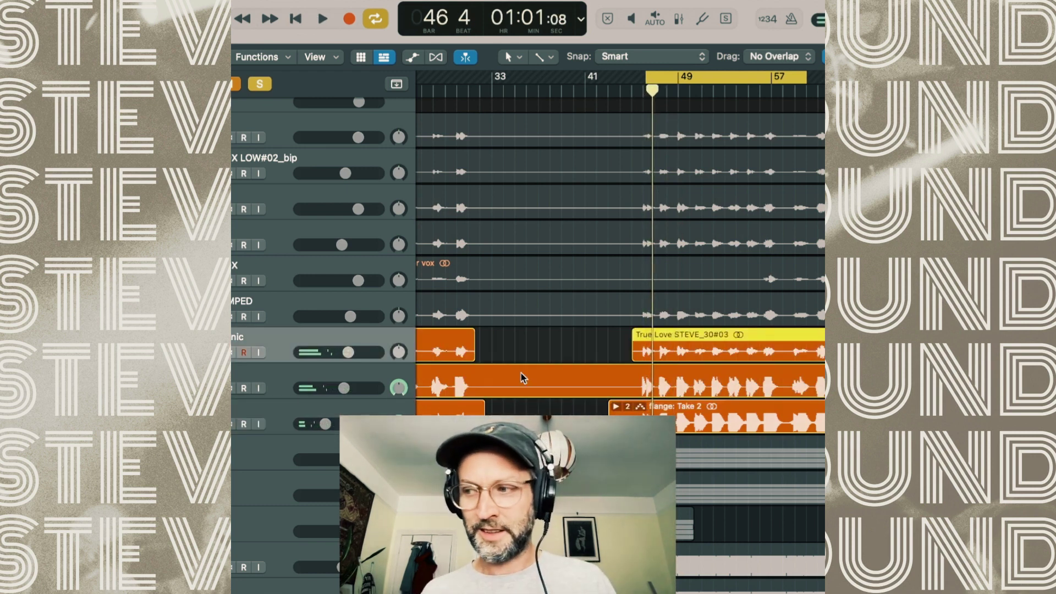
Solo all the vocal layers together and play back the section, releasing the solo to hear them in the full mix.
left_click(521, 373)
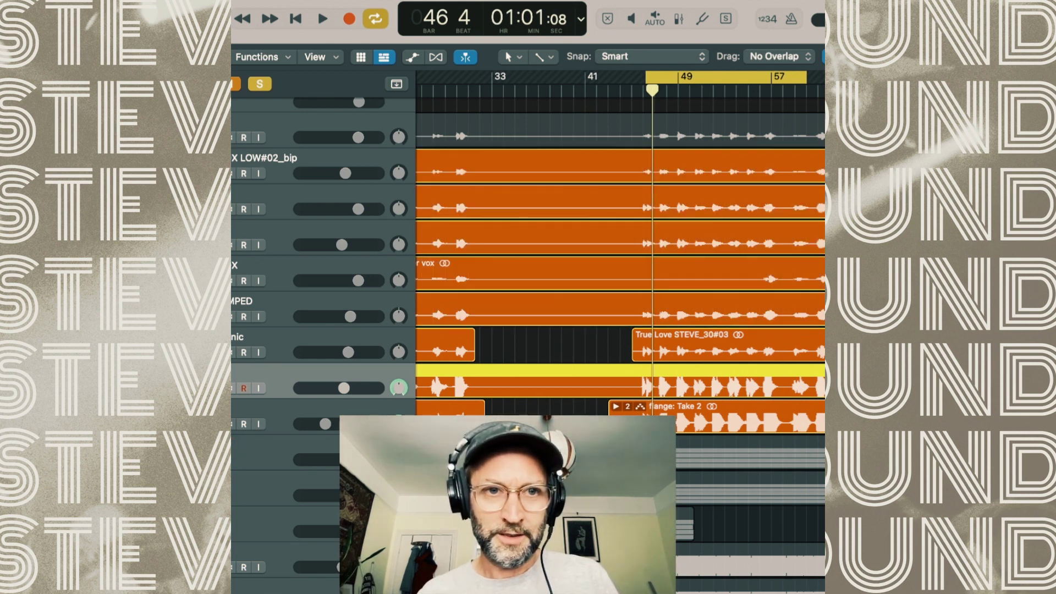
left_click(217, 137)
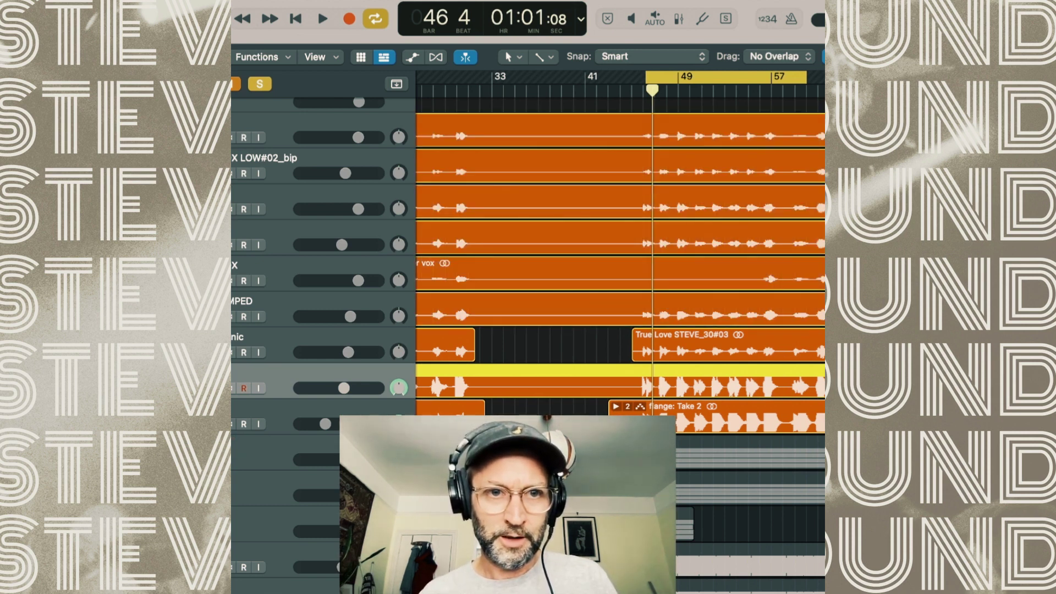
left_click(258, 416)
scroll(339, 339, "up", 1)
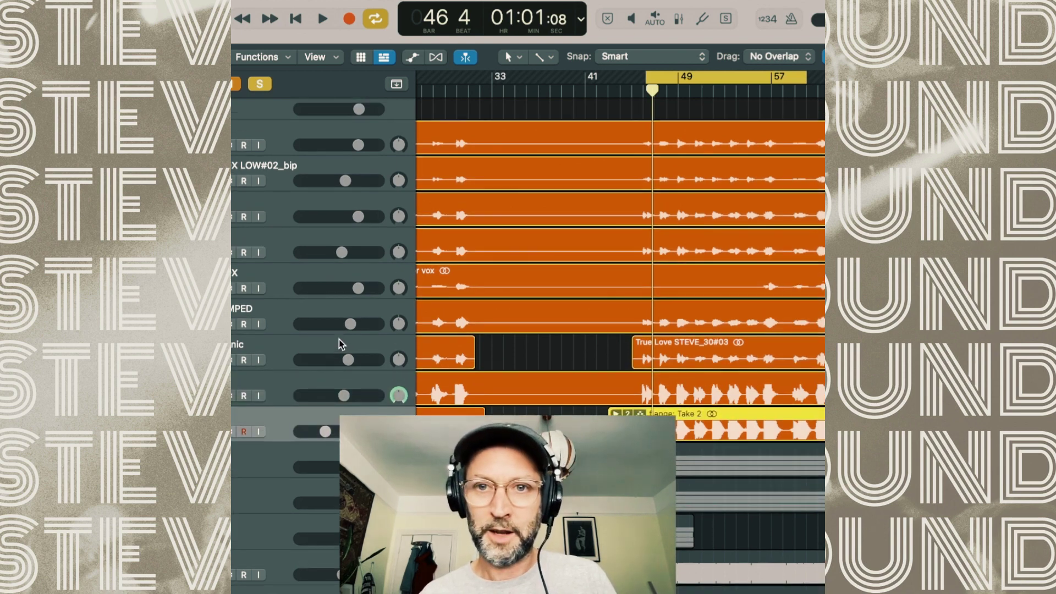
key("space")
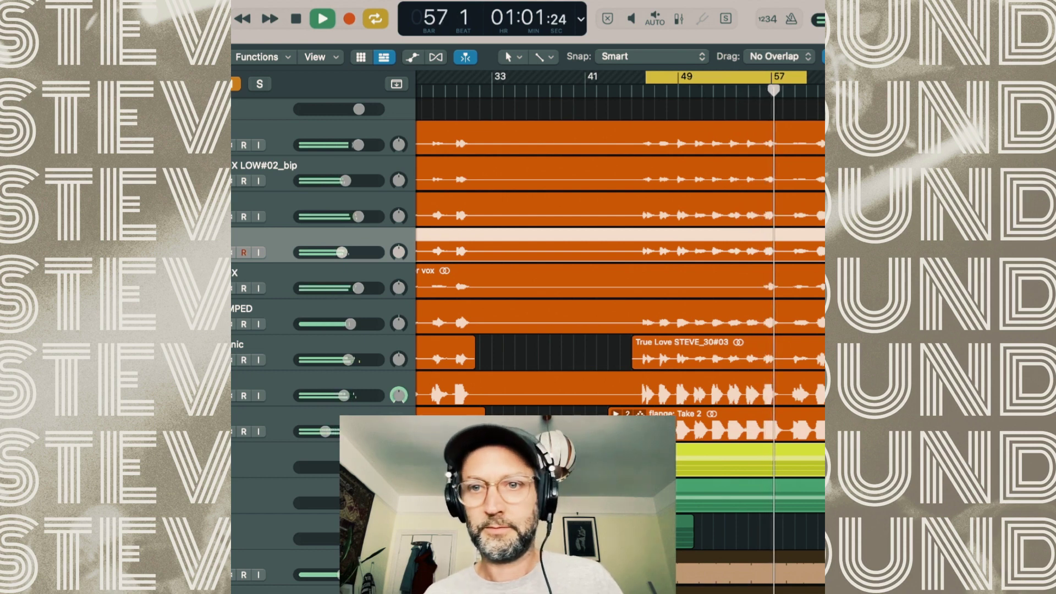
Stop playback, turn off cycle mode and mute all the vocal tracks.
key("space")
key("c")
scroll(650, 205, "down", 1)
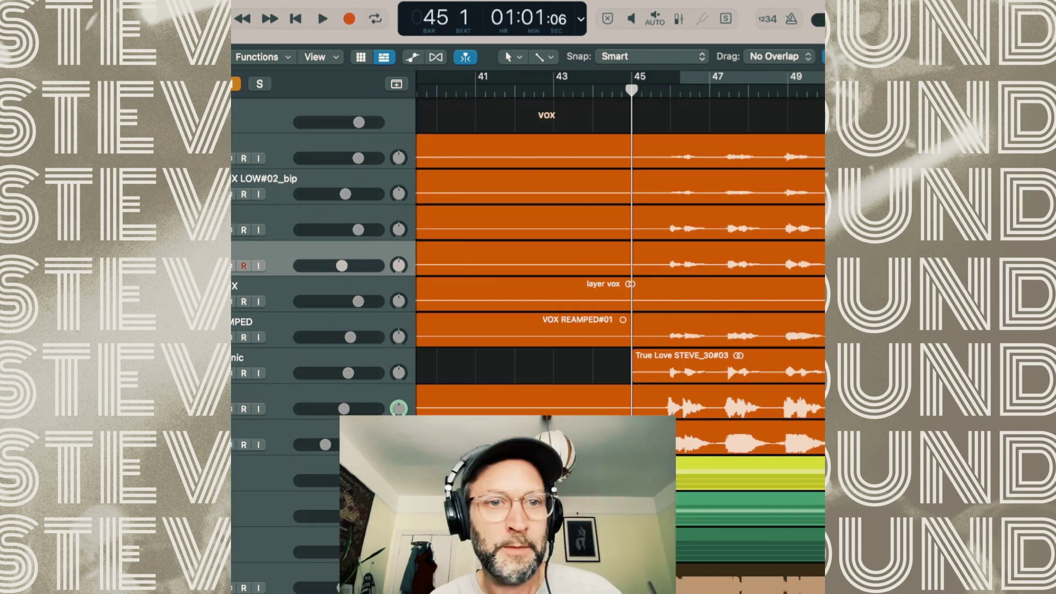
key("m")
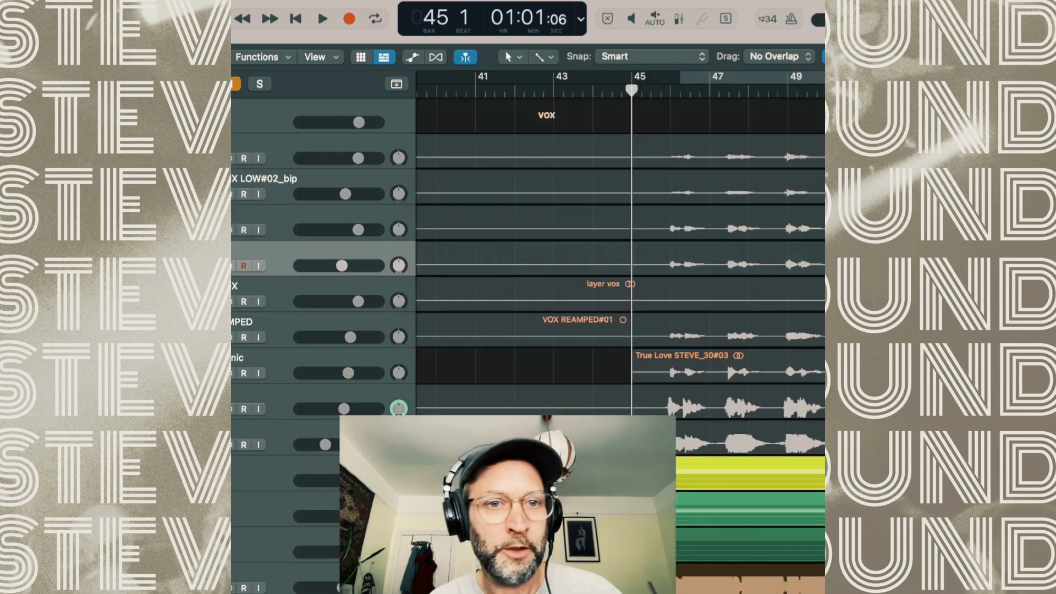
Go to the drum tracks, examine the FabFilter Pro-Q 3 equalizer on DRUM STEM LESS SAT_1 and close its window.
scroll(265, 213, "down", 2)
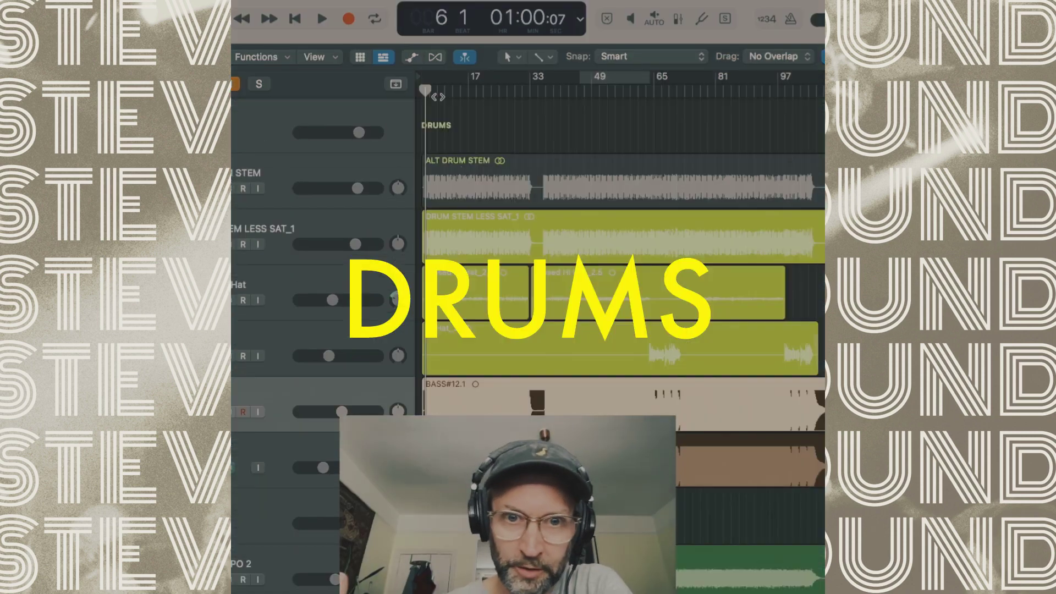
left_click(291, 236)
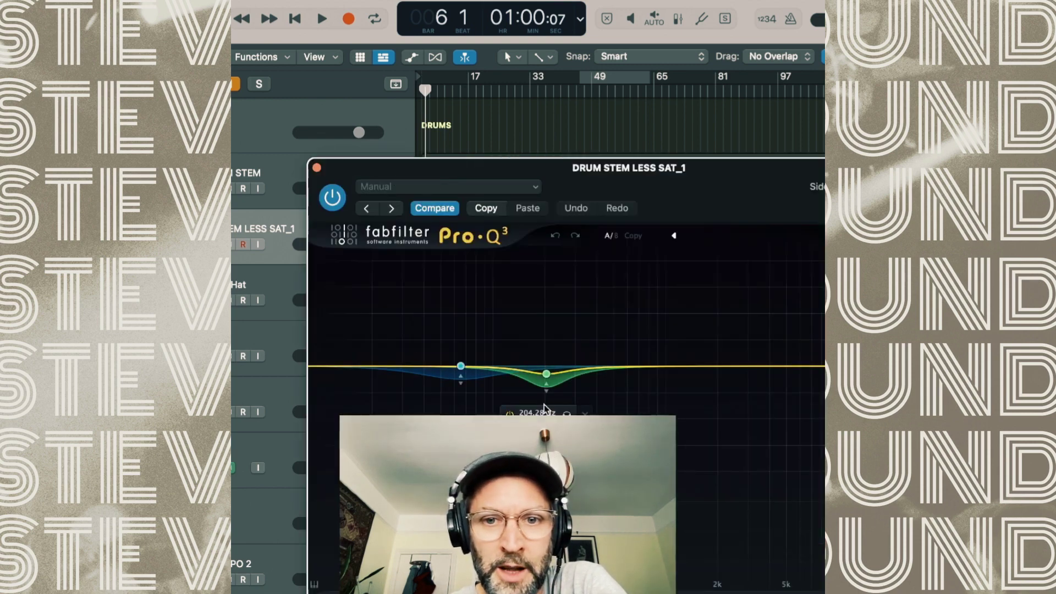
left_click(316, 167)
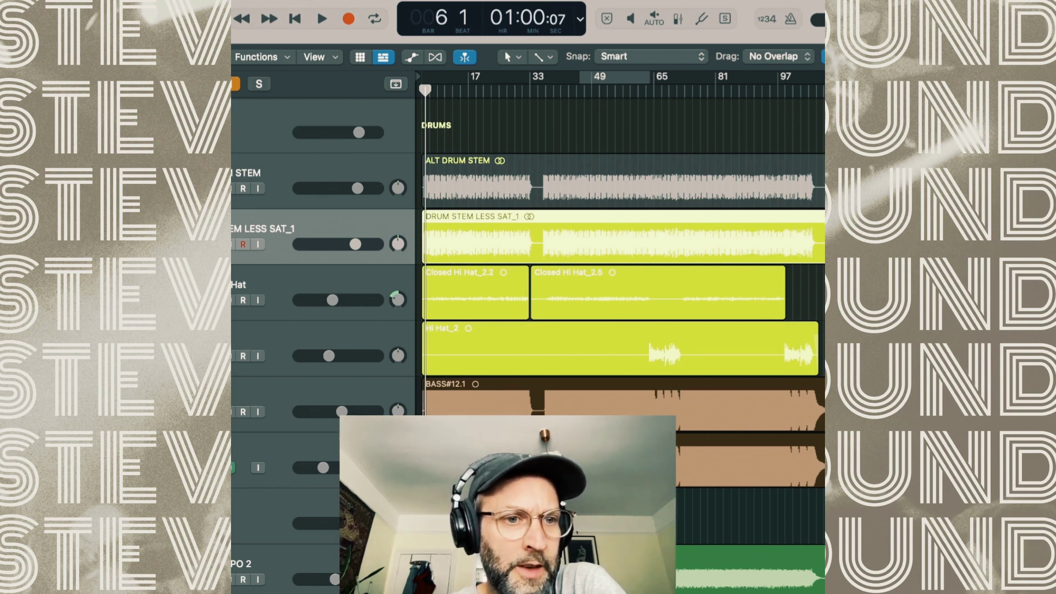
Solo the DRUM STEM LESS SAT_1 track, audition its opening bars and stop playback.
key("s")
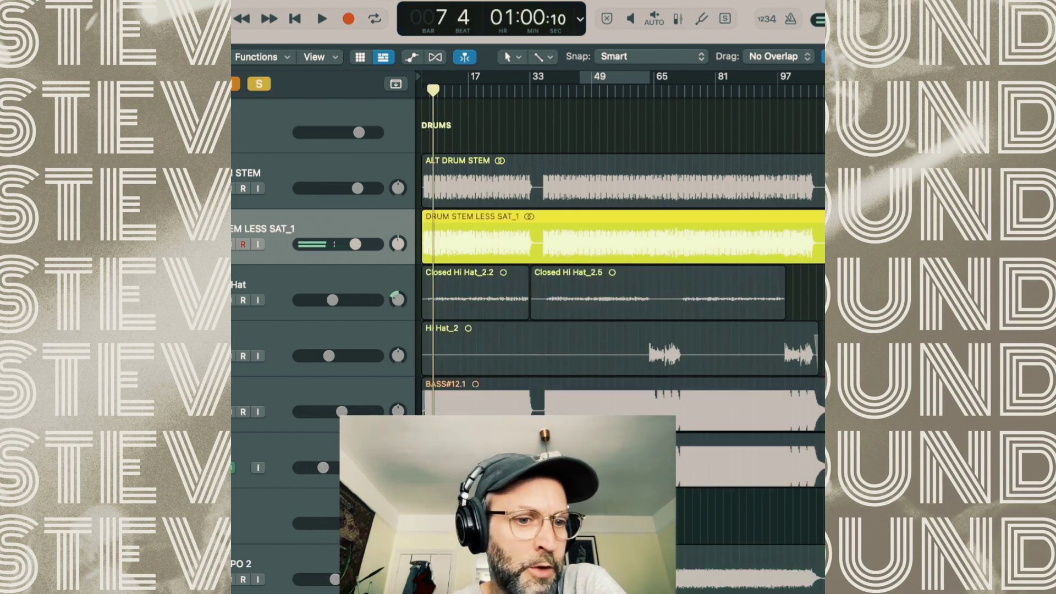
key("space")
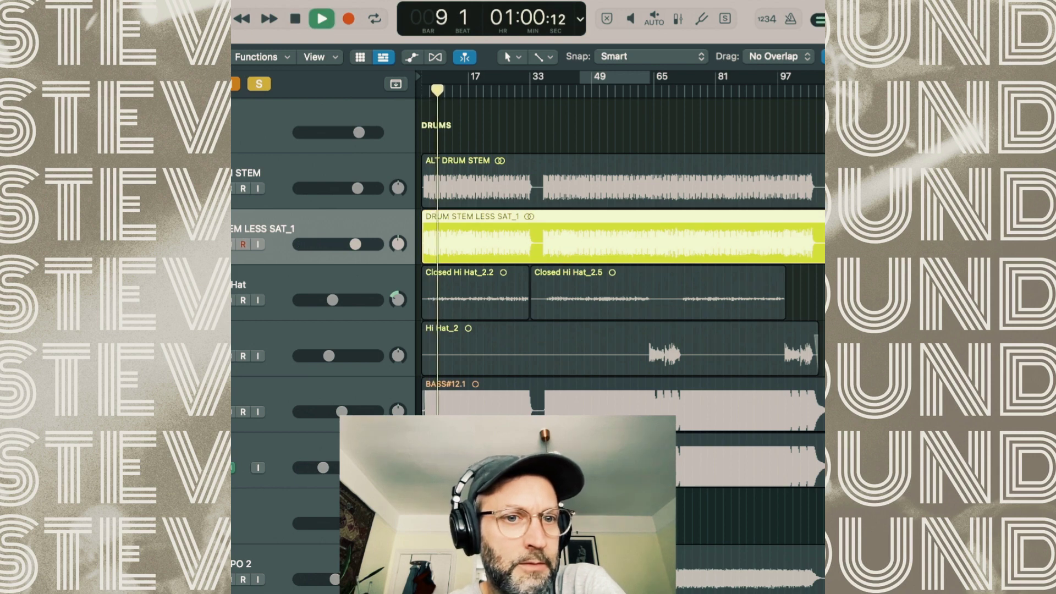
key("space")
Examine the EchoBoy delay on Aux 18, unsolo the drum stem and close the effect window.
key("v")
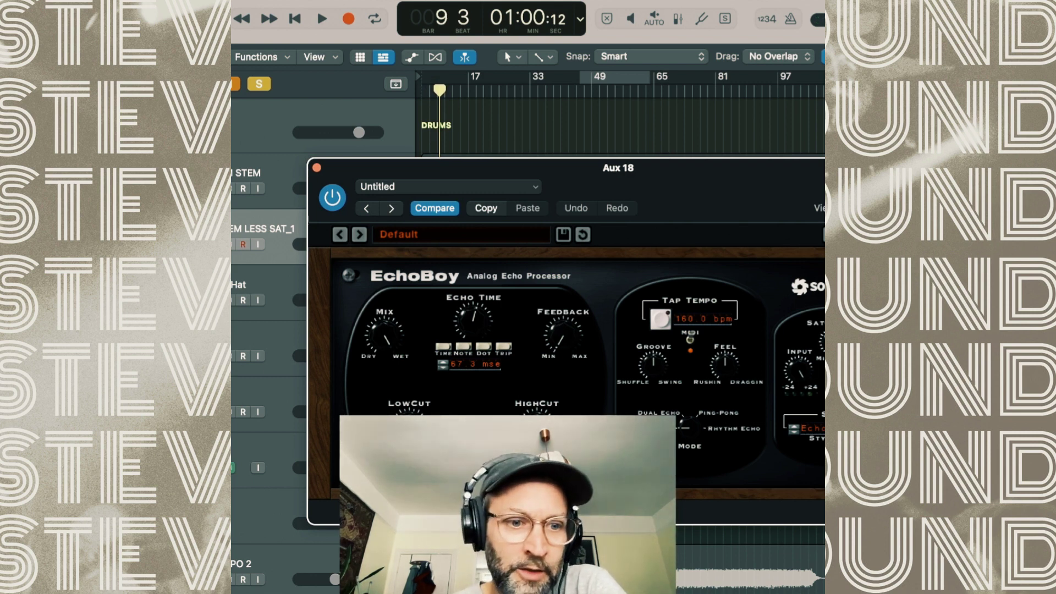
key("s")
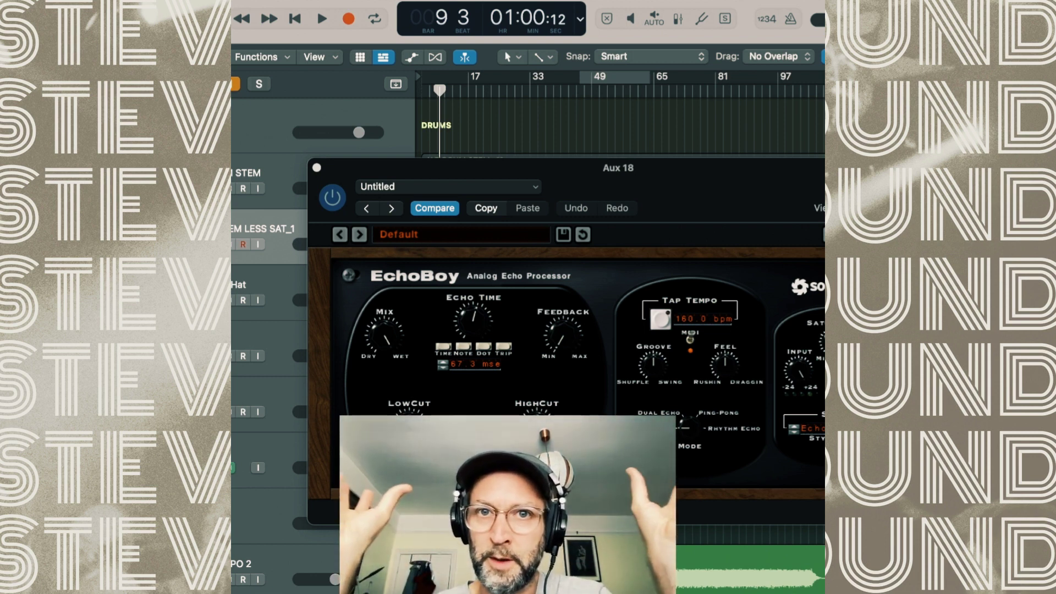
left_click(317, 167)
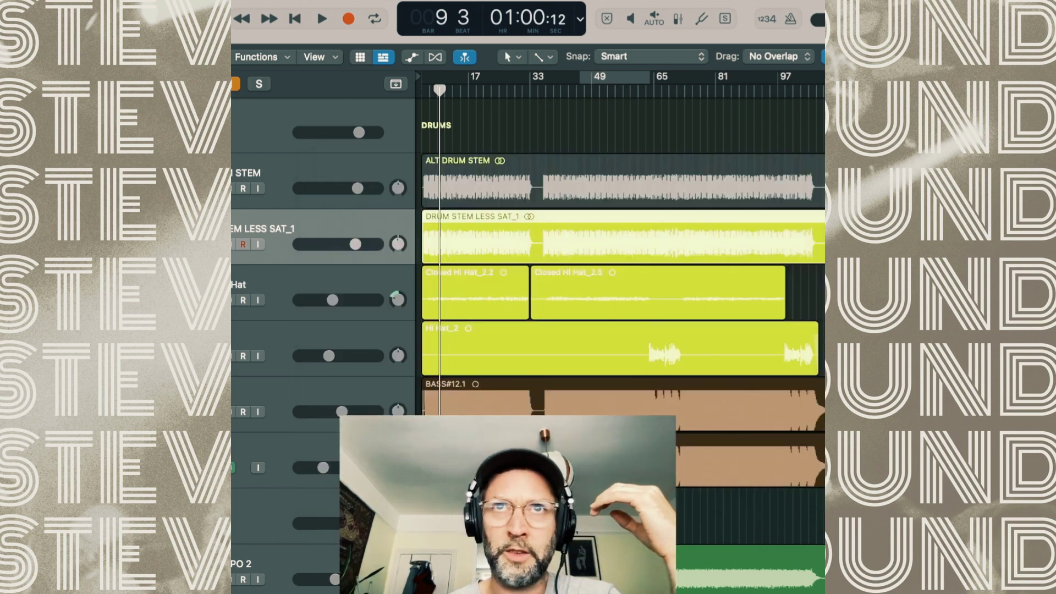
Select the Closed Hi Hat track and the Hi Hat_2 track below it in turn.
left_click(306, 273)
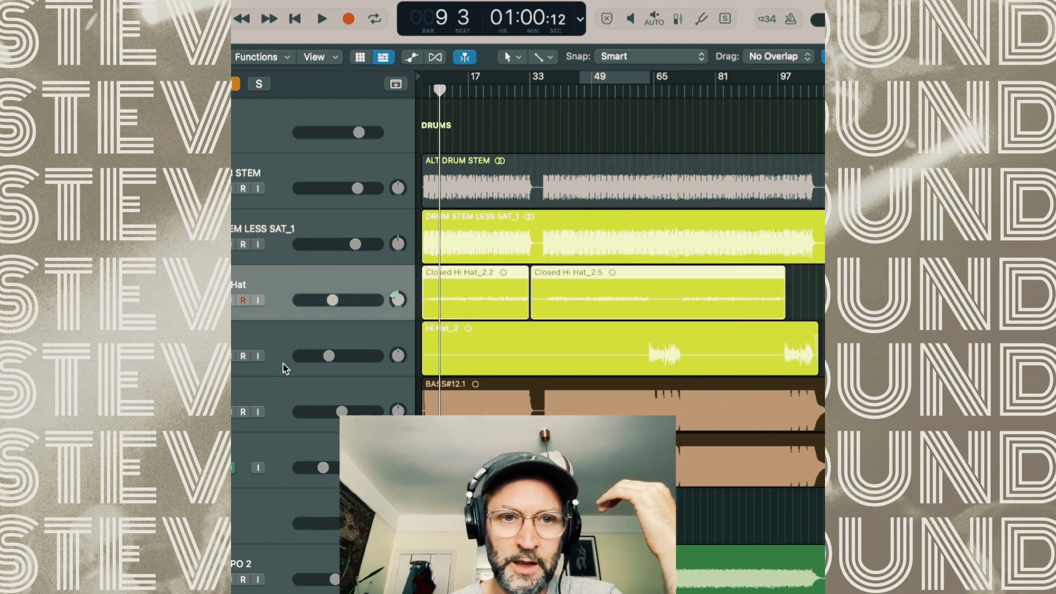
left_click(314, 341)
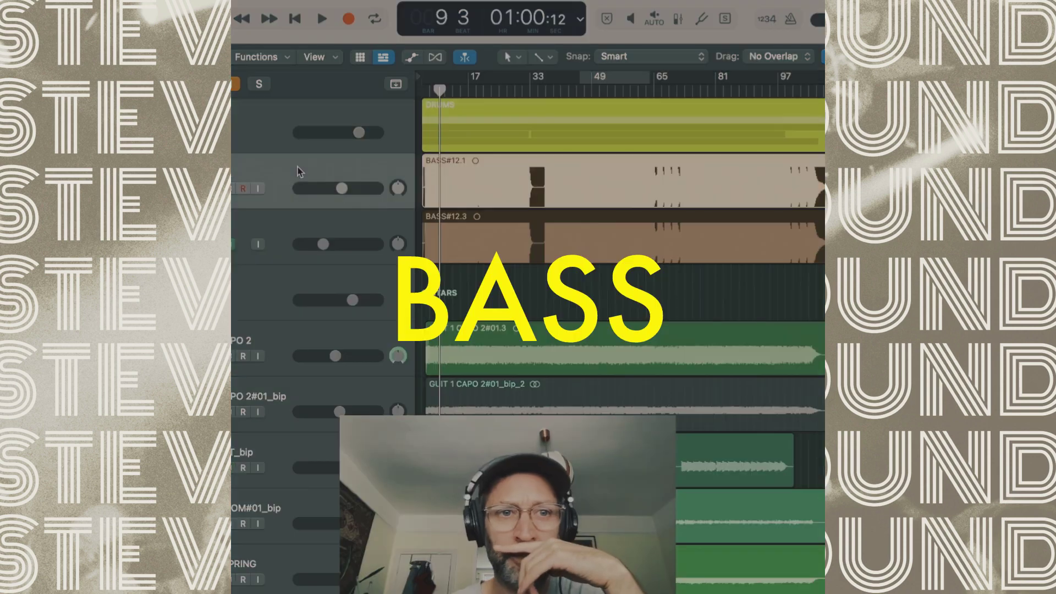
Audition the soloed BASS#12.1 track, unsolo it, stop playback and select the BASS#12.3 track.
key("space")
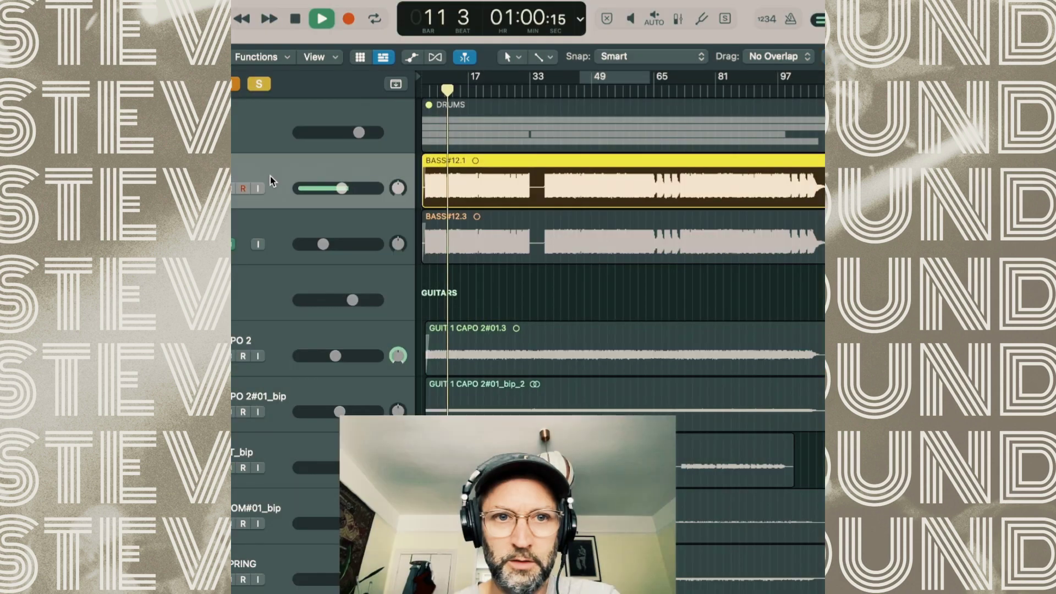
key("s")
key("Down")
key("space")
Unfreeze the BASS#12.3 track, examine its filter effect's cutoff and lowpass settings, and close the effect window.
left_click(232, 245)
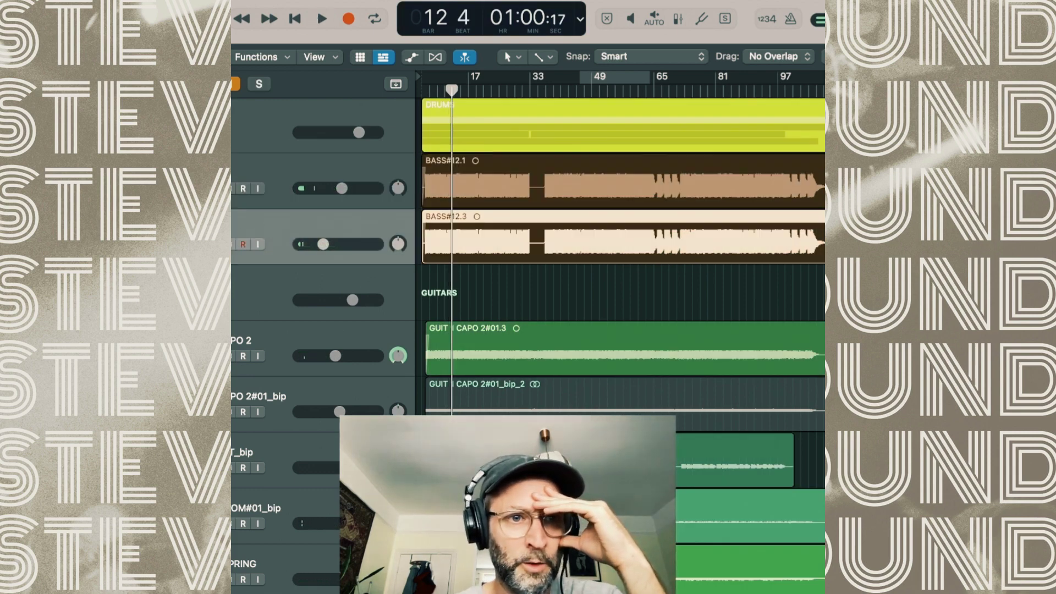
key("v")
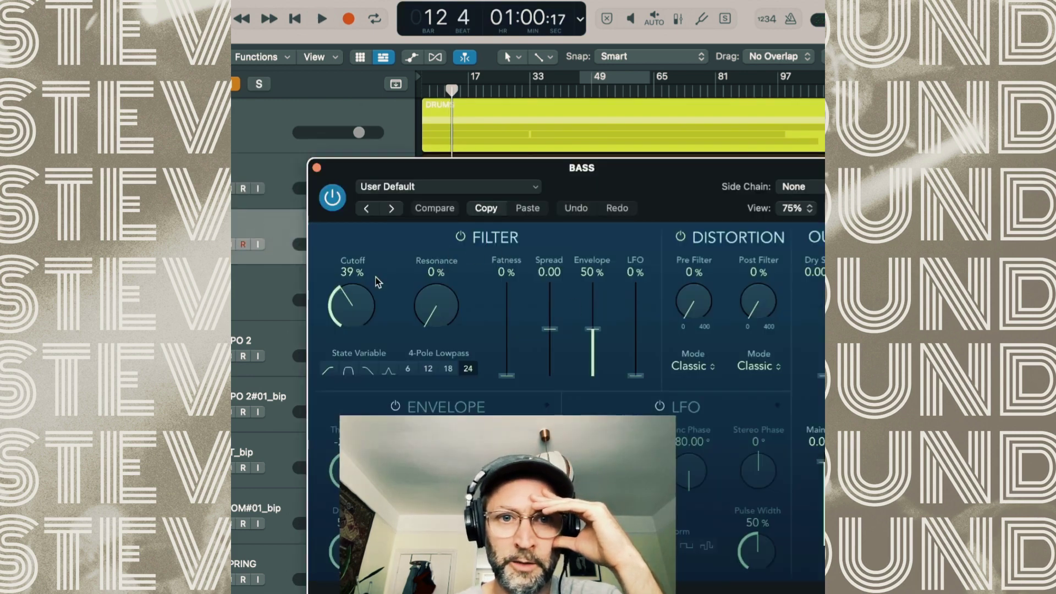
left_click(317, 167)
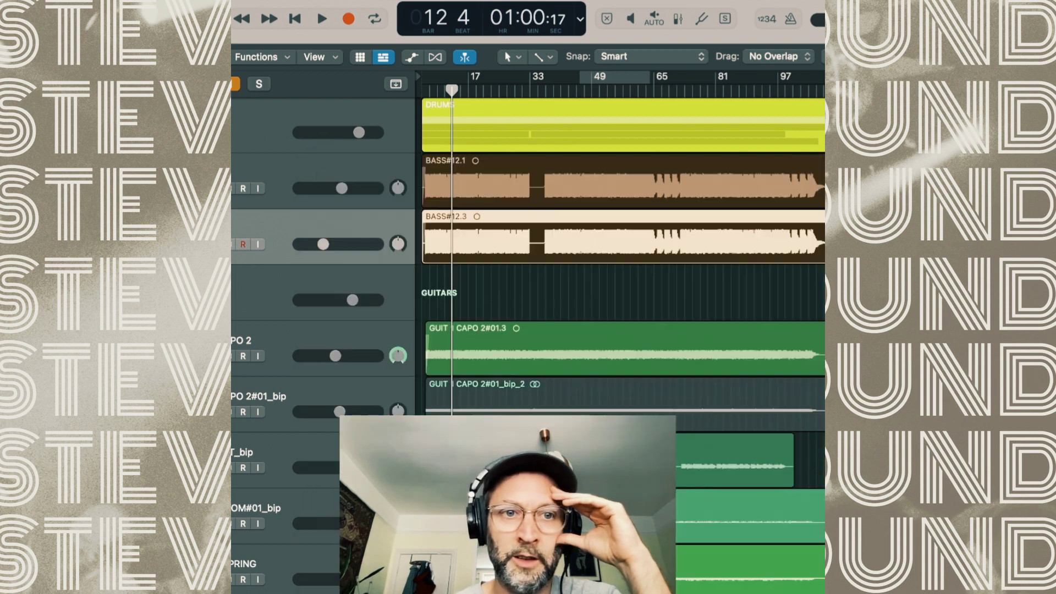
Solo the BASS#12.3 track and audition about a bar of it.
key("s")
key("space")
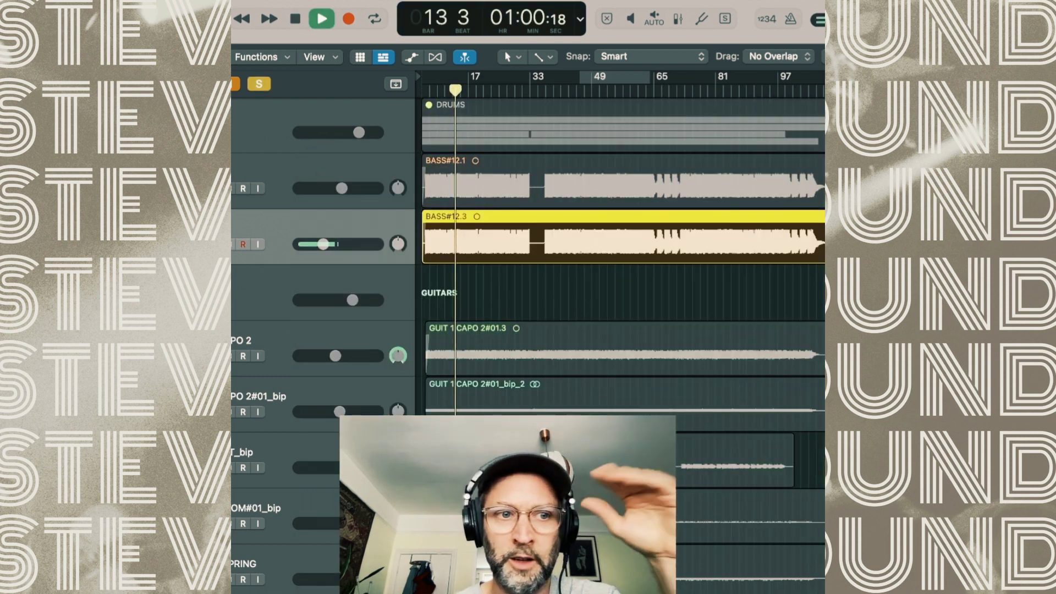
key("space")
Open the Bark Of Dog 2 effect on the BASS#12.3 track, examine its boost settings and close its window.
key("v")
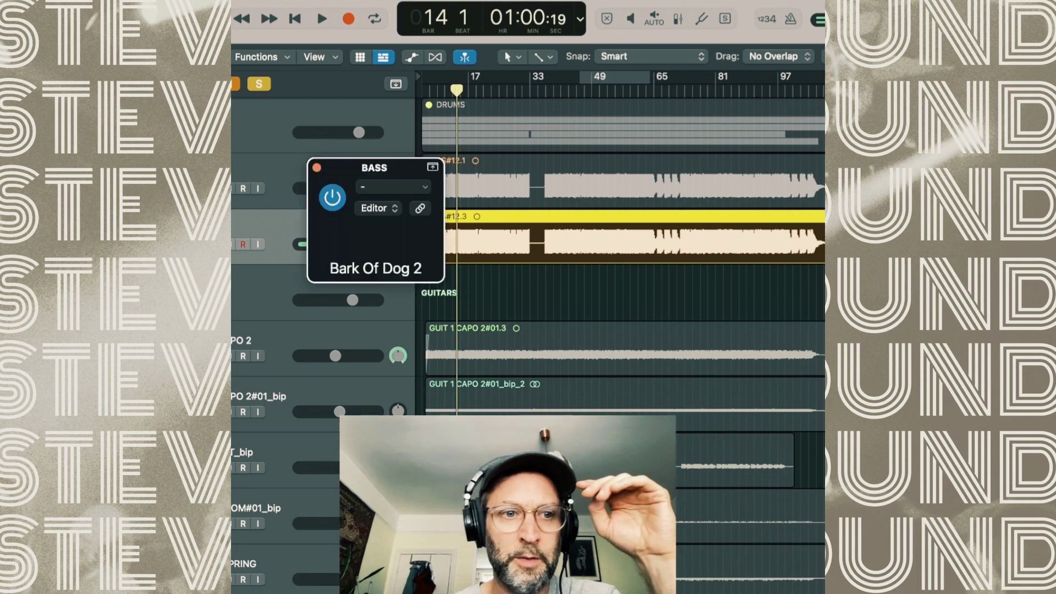
left_click_drag(613, 183, 552, 148)
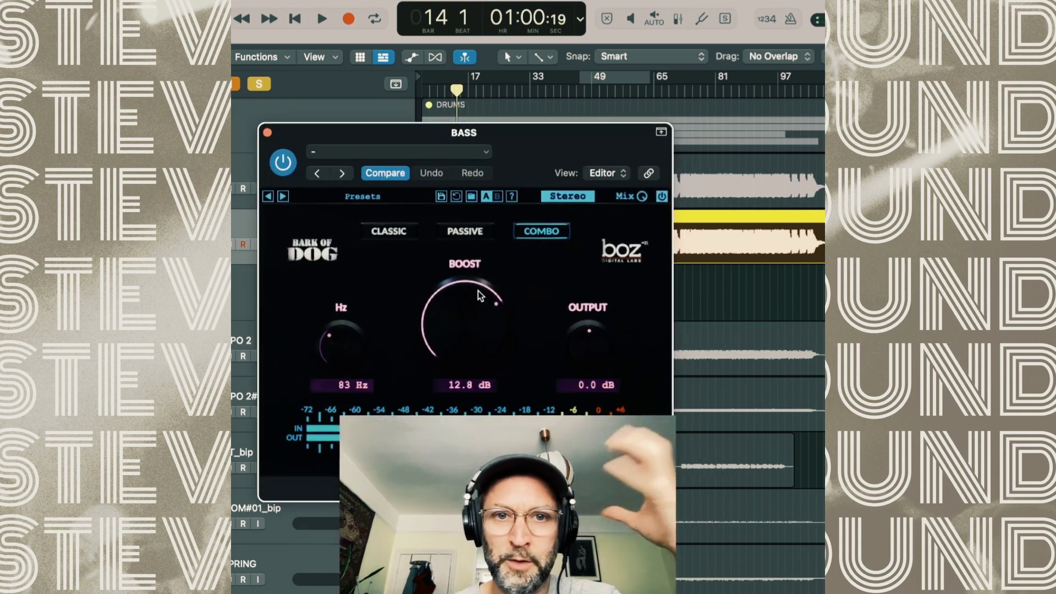
left_click(267, 133)
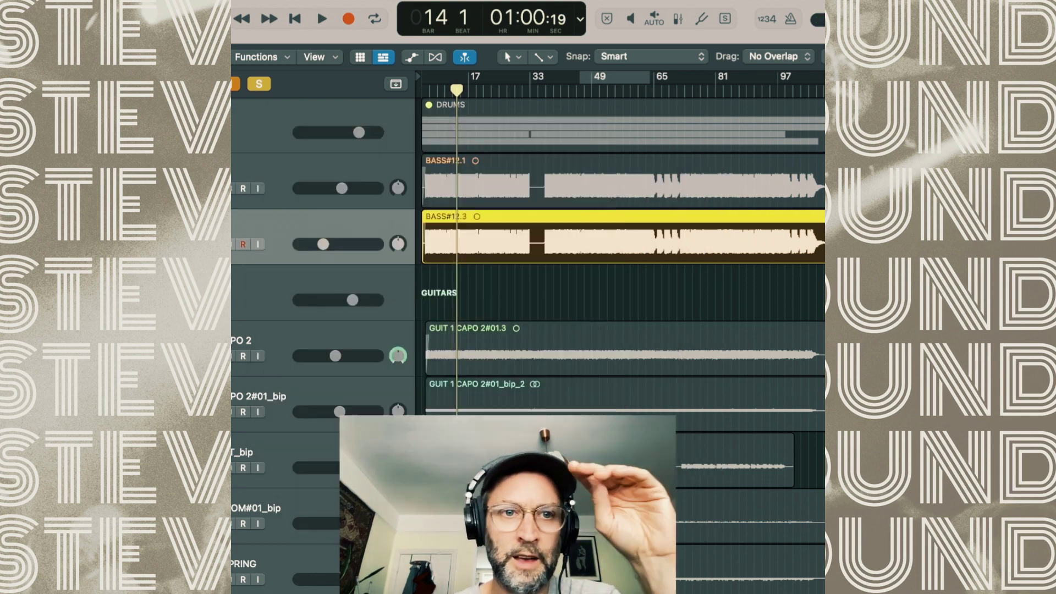
Solo the BASS#12.1 and BASS#12.3 tracks together, audition them for a few bars, stop playback and unsolo them.
key("s")
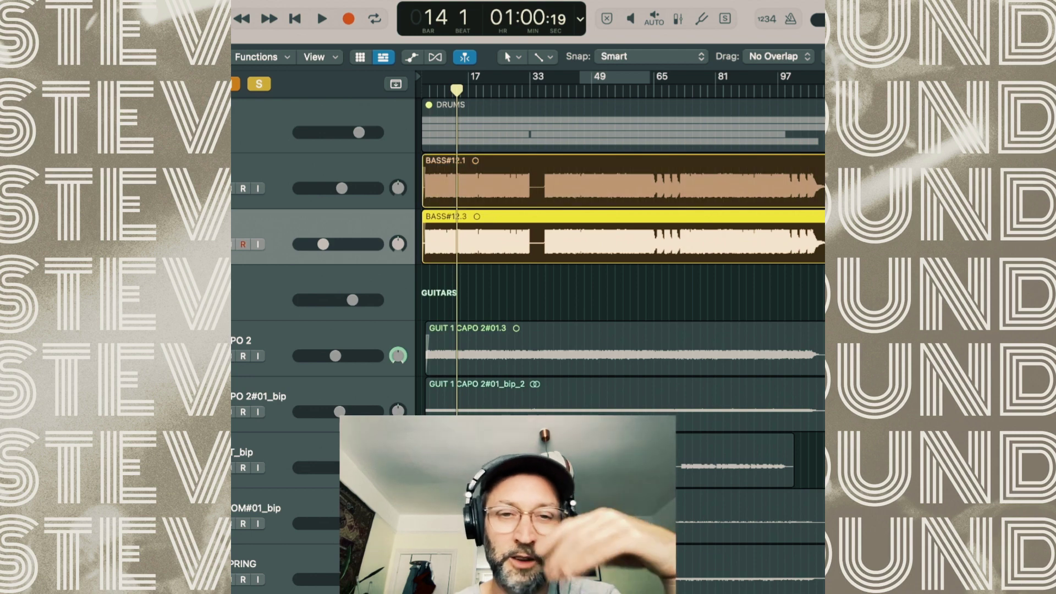
left_click(228, 244)
left_click(228, 188)
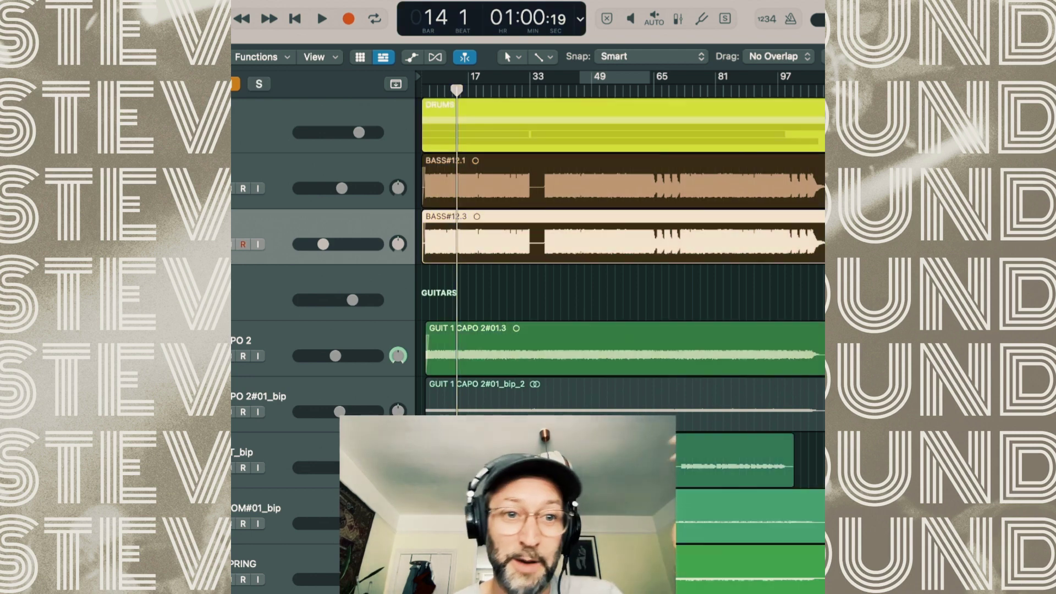
left_click(228, 244)
left_click(264, 170)
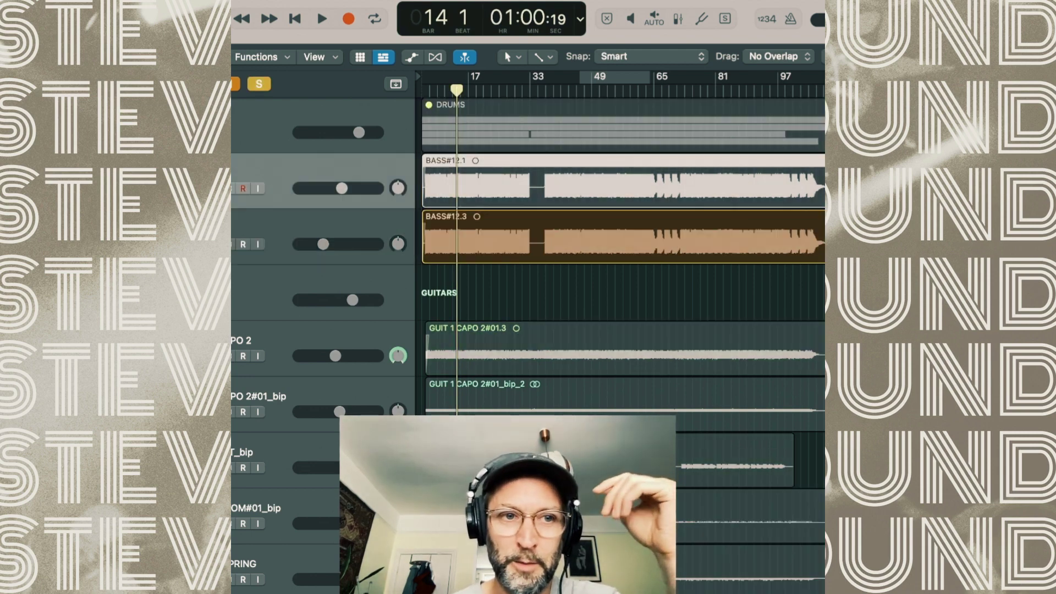
key("s")
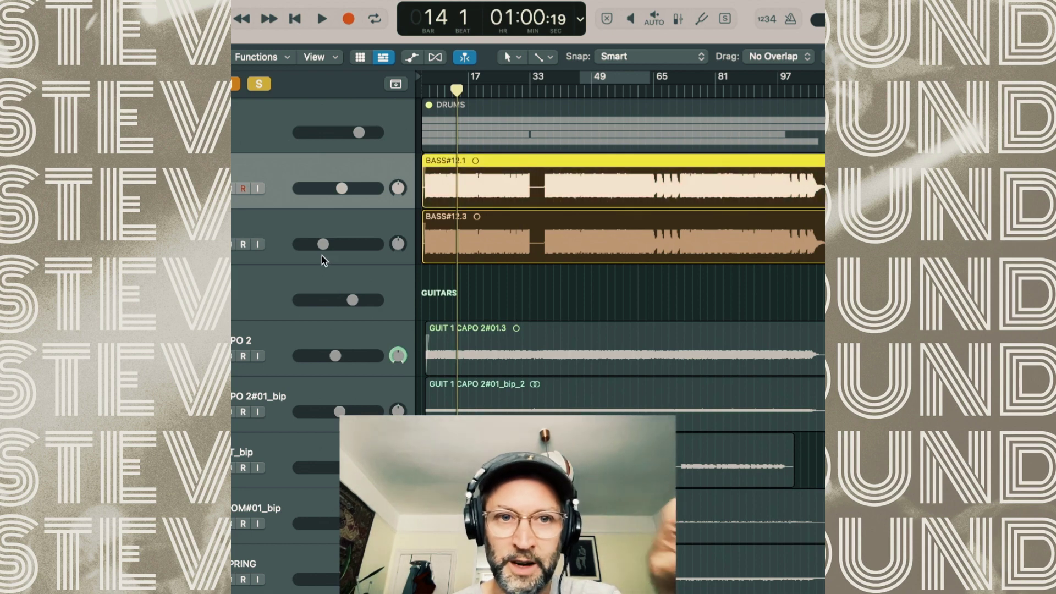
left_click(296, 223)
key("space")
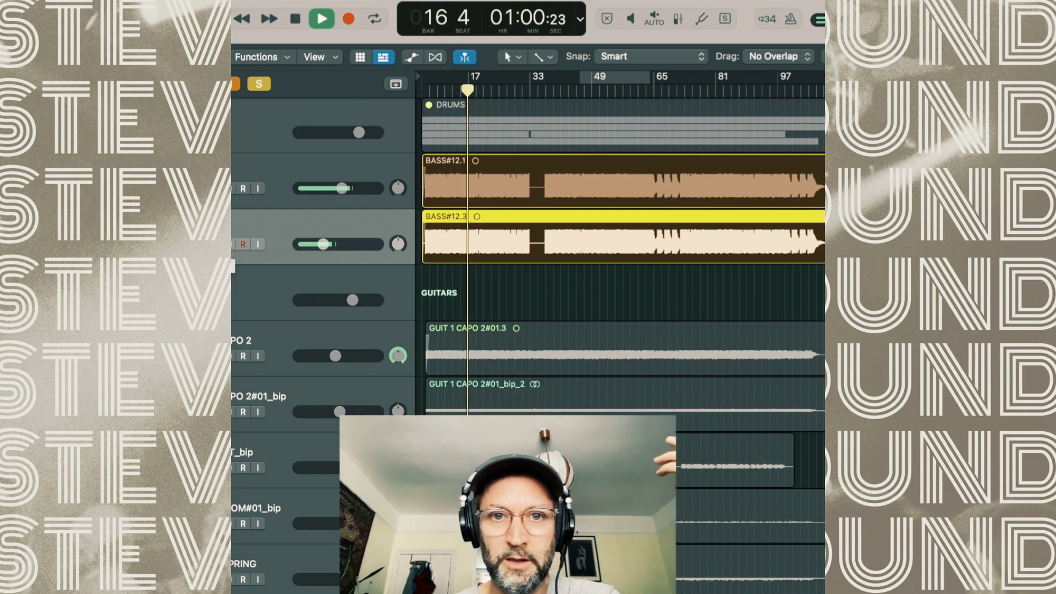
key("s")
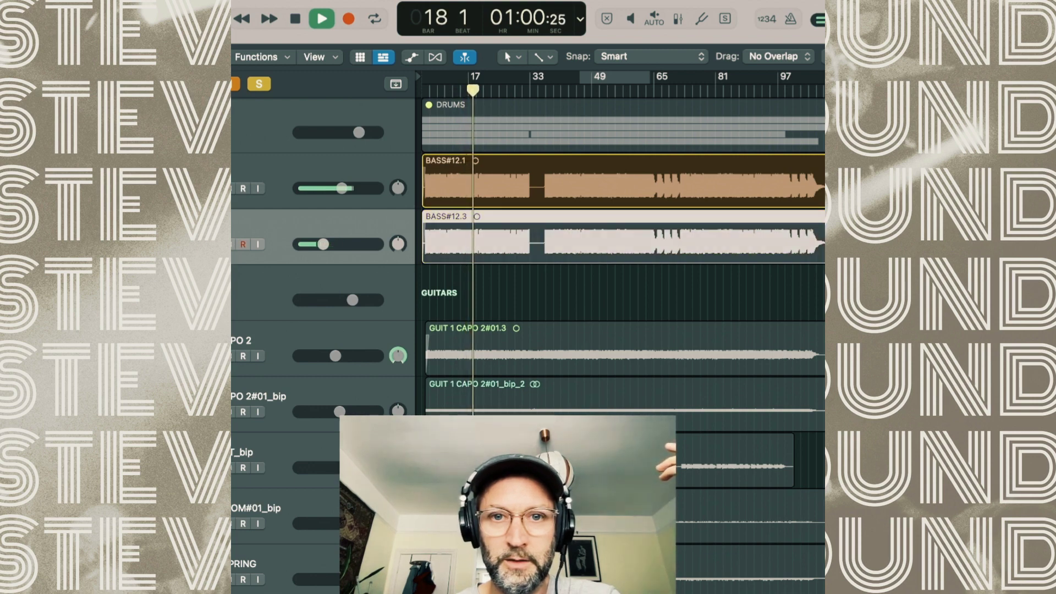
key("s")
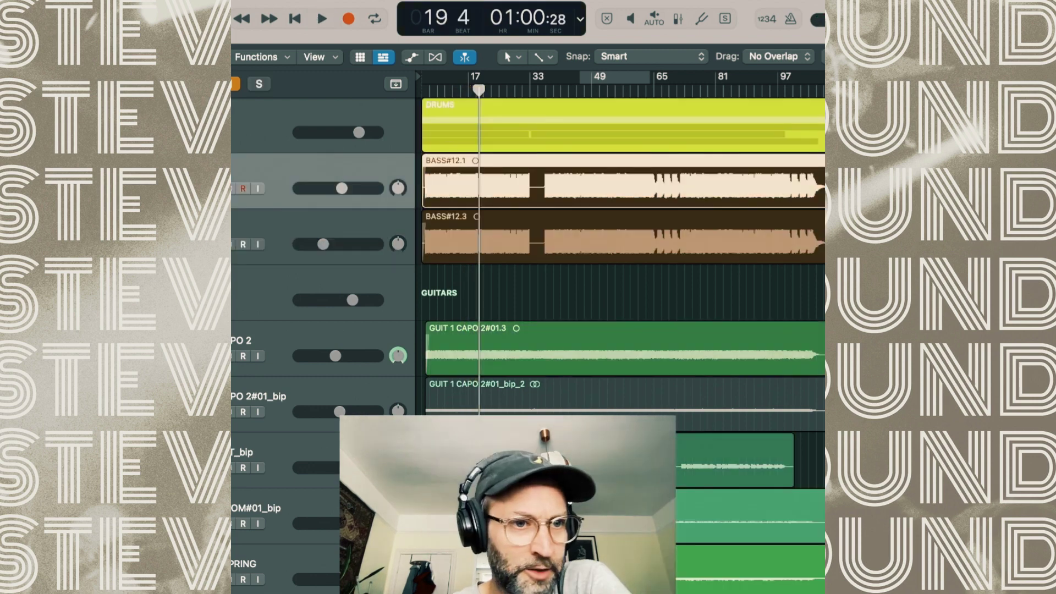
Open the Trackspacer 2.5 effect on the BASS#12.1 track, examine its Audio 12 side chain and close its window.
key("v")
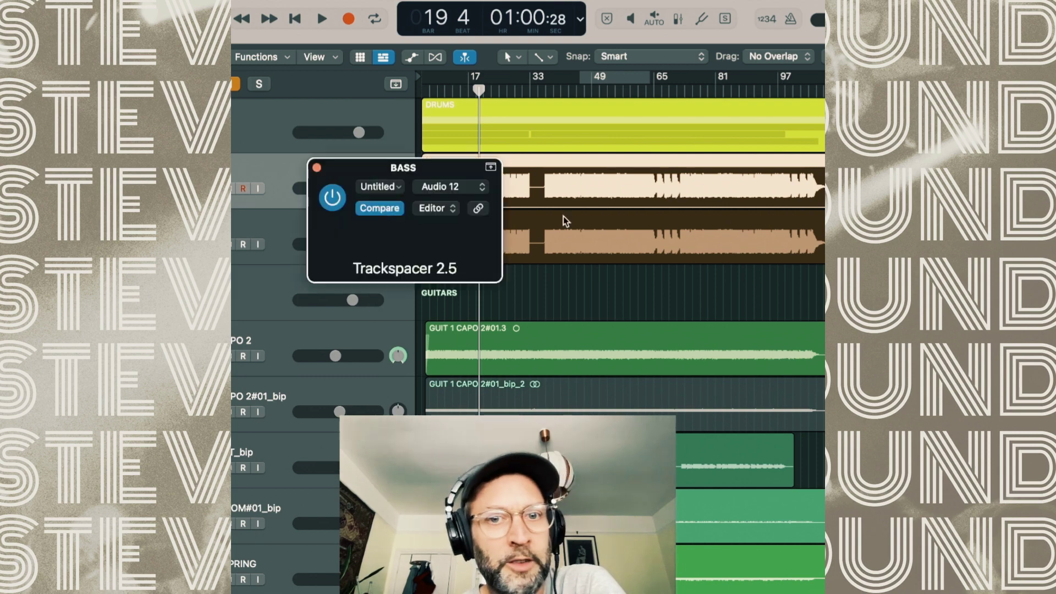
left_click_drag(585, 174, 538, 124)
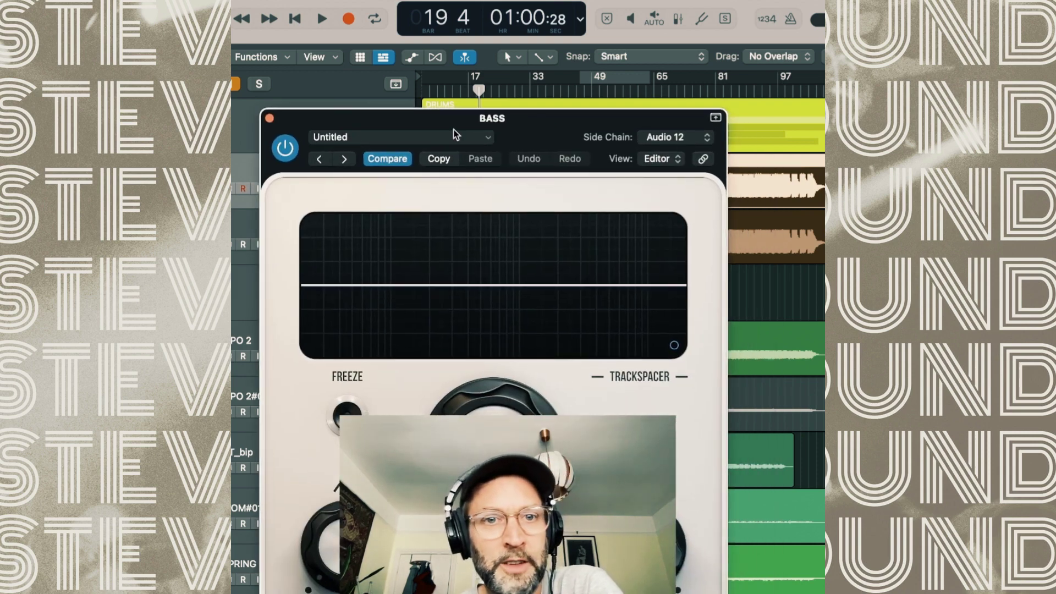
left_click(269, 118)
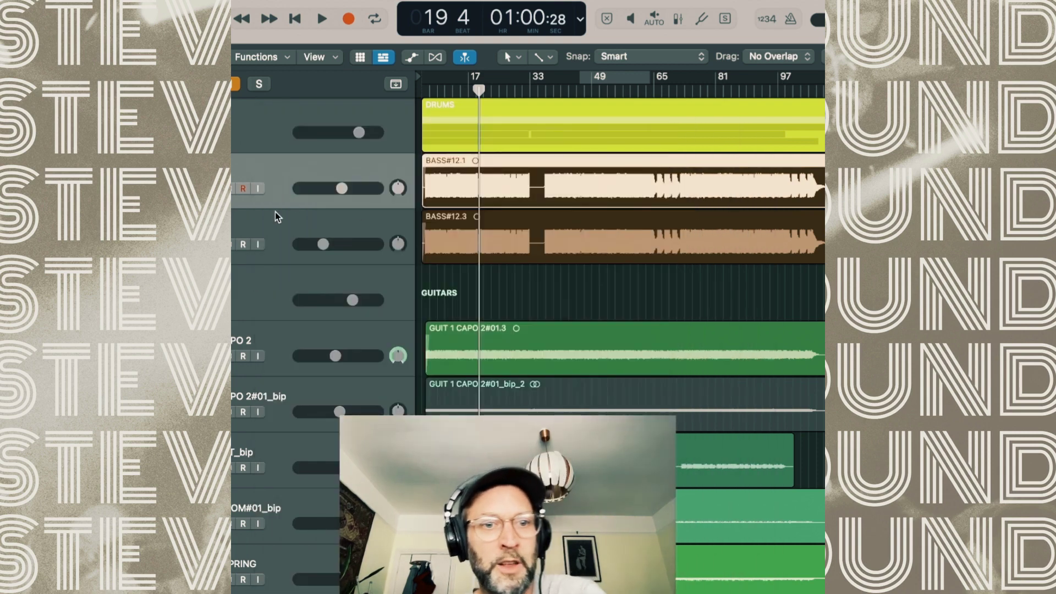
Solo the GUIT 1 CAPO 2 track and audition it from bar 19.
left_click(261, 290)
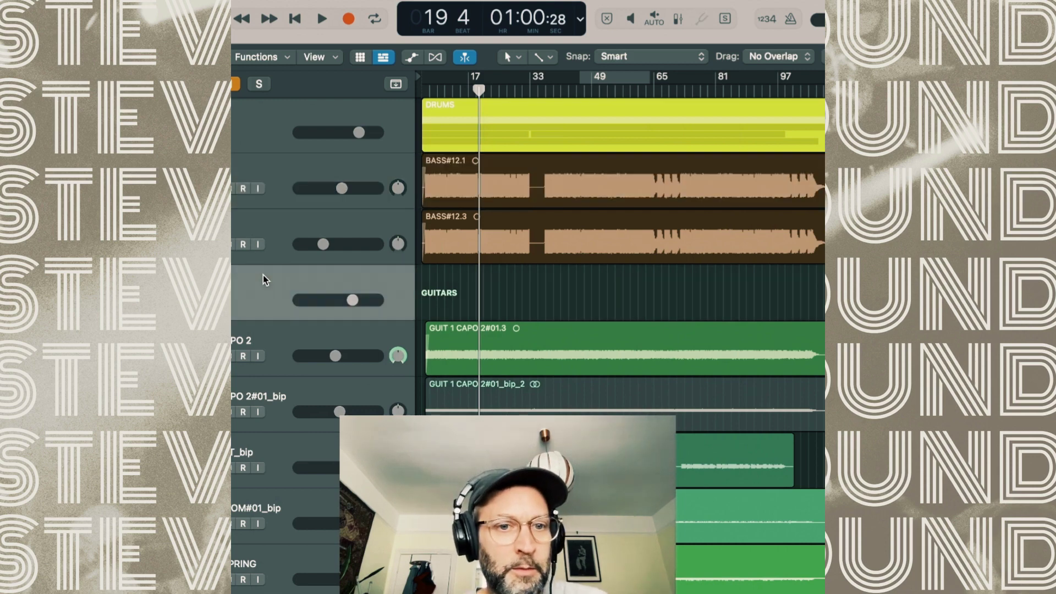
scroll(247, 297, "down", 2)
left_click(254, 292)
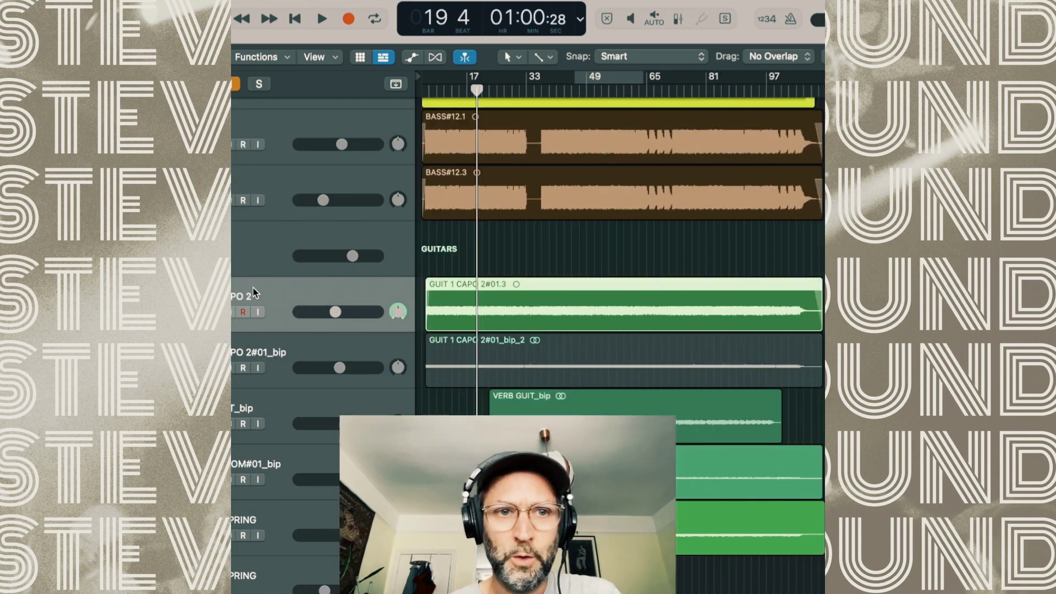
key("s")
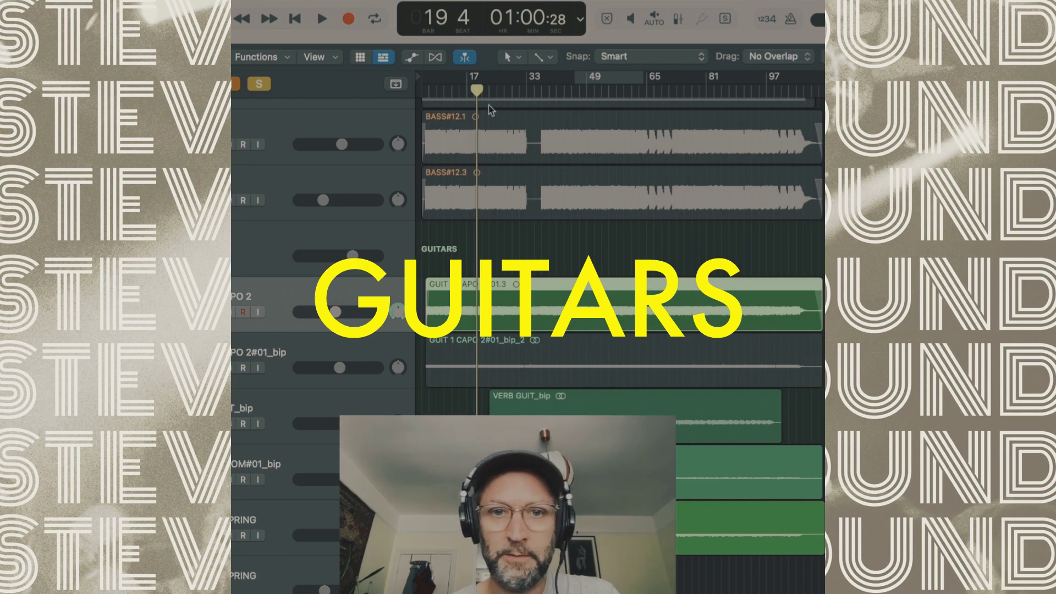
key("space")
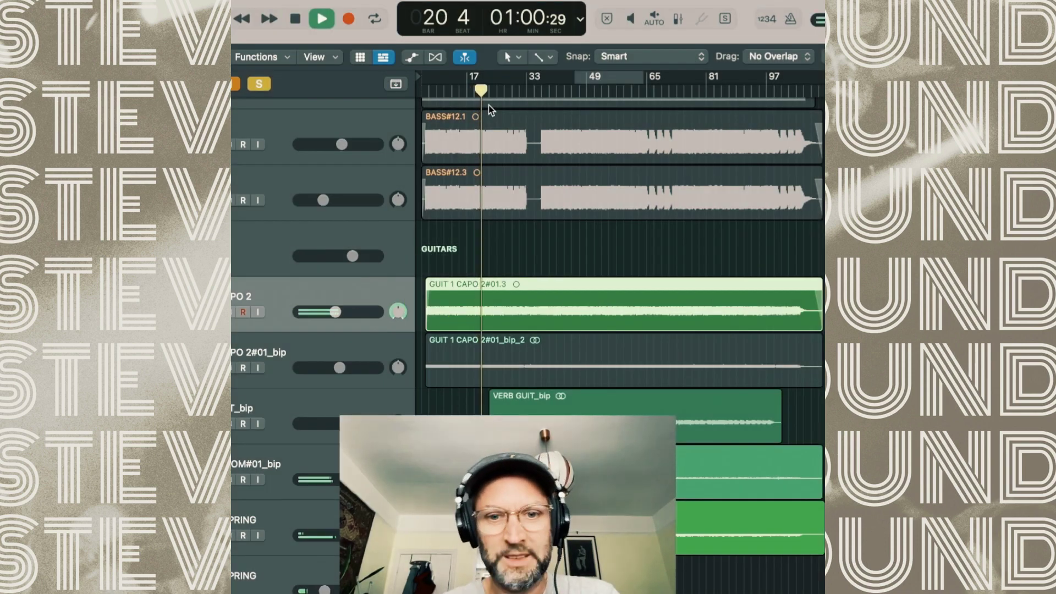
key("super+Right")
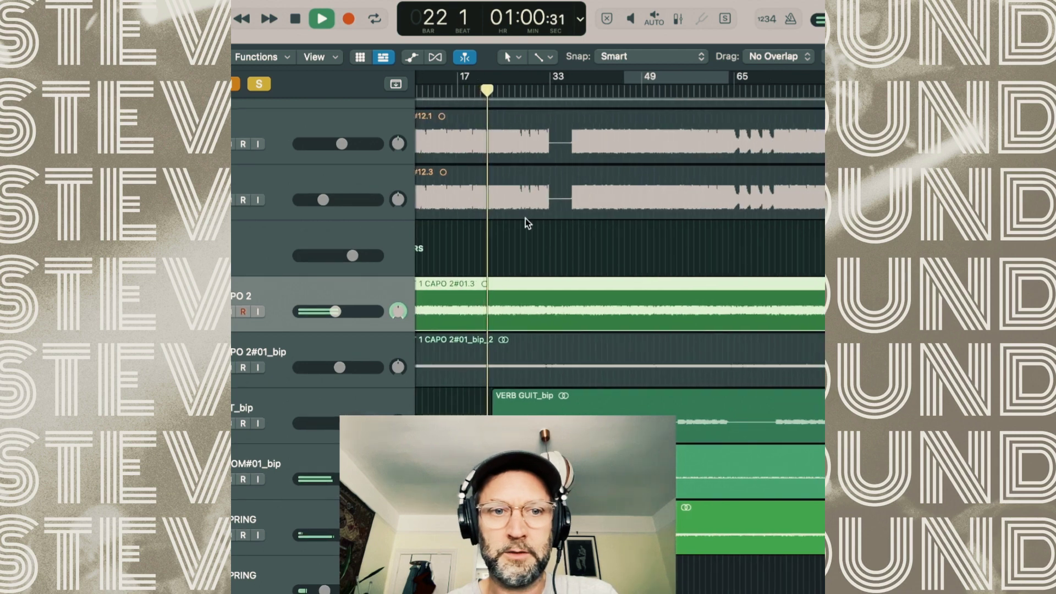
key("super+Left")
key("super+Left")
Find the guitar track at the end of the track list and solo it during playback.
scroll(418, 317, "down", 5)
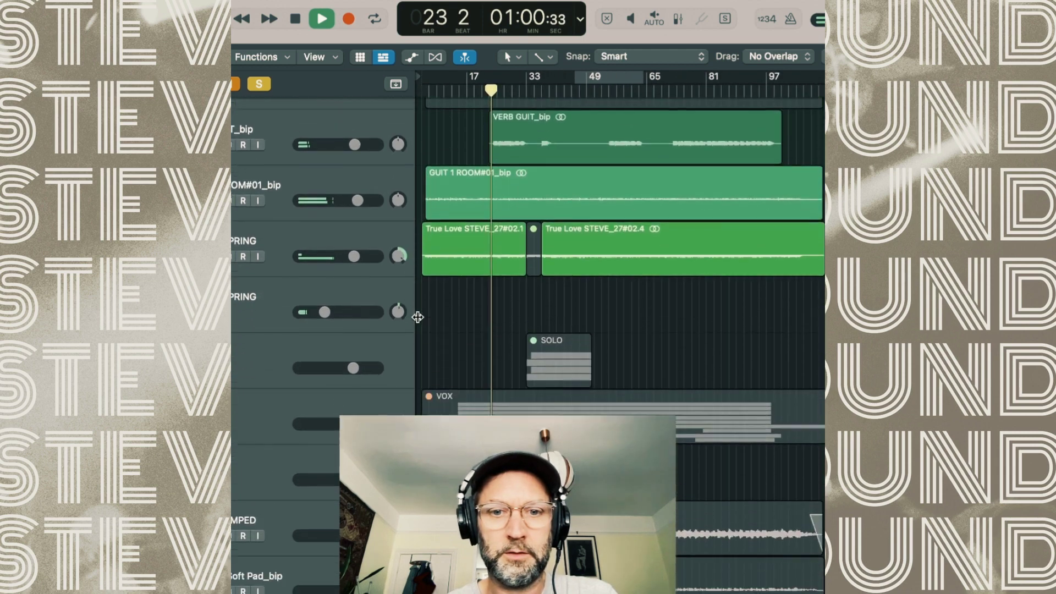
scroll(418, 317, "down", 5)
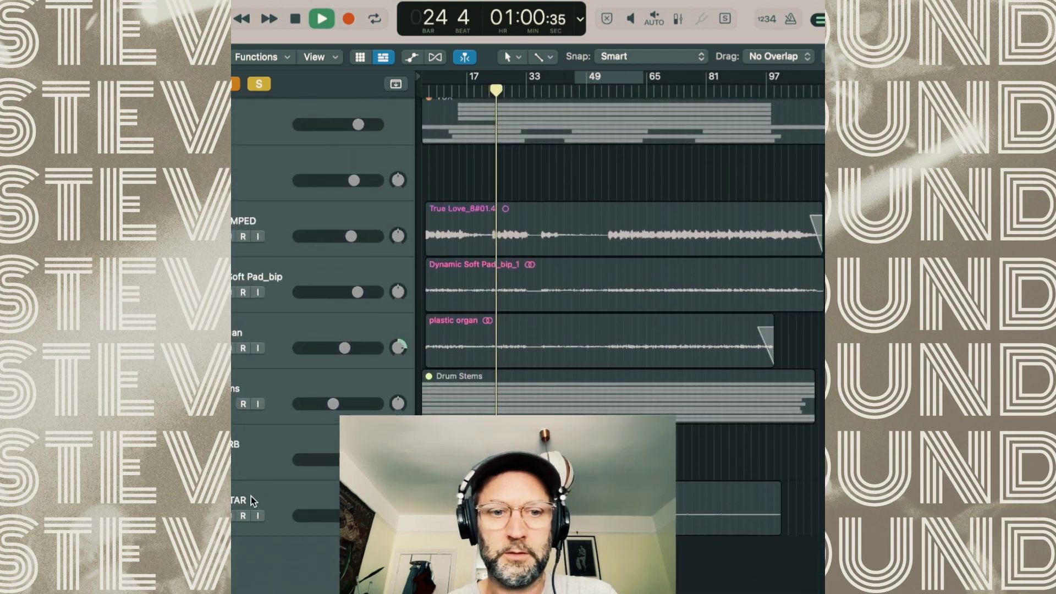
left_click(255, 496)
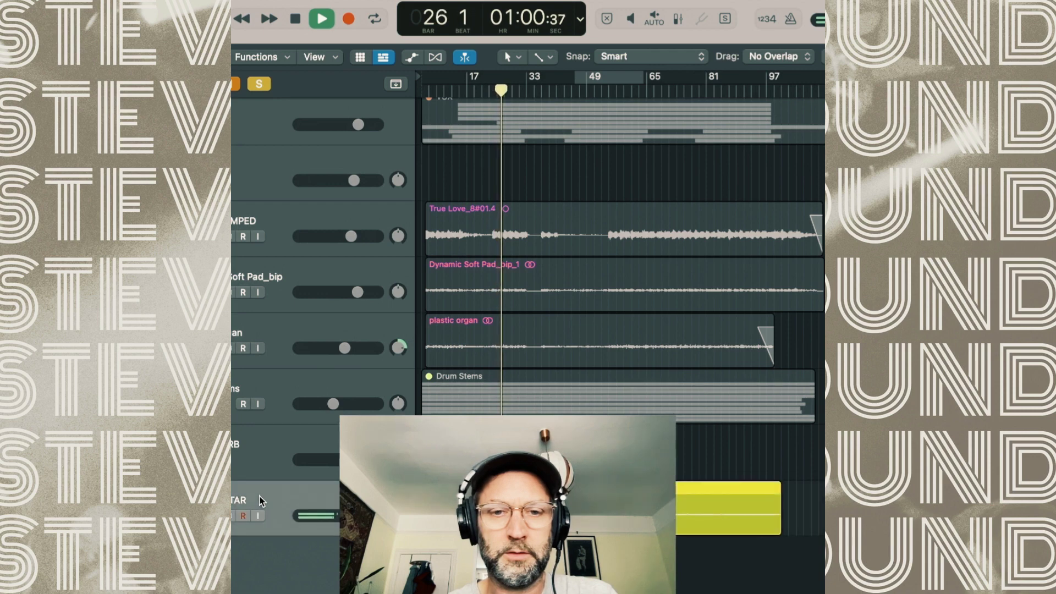
scroll(261, 500, "down", 5)
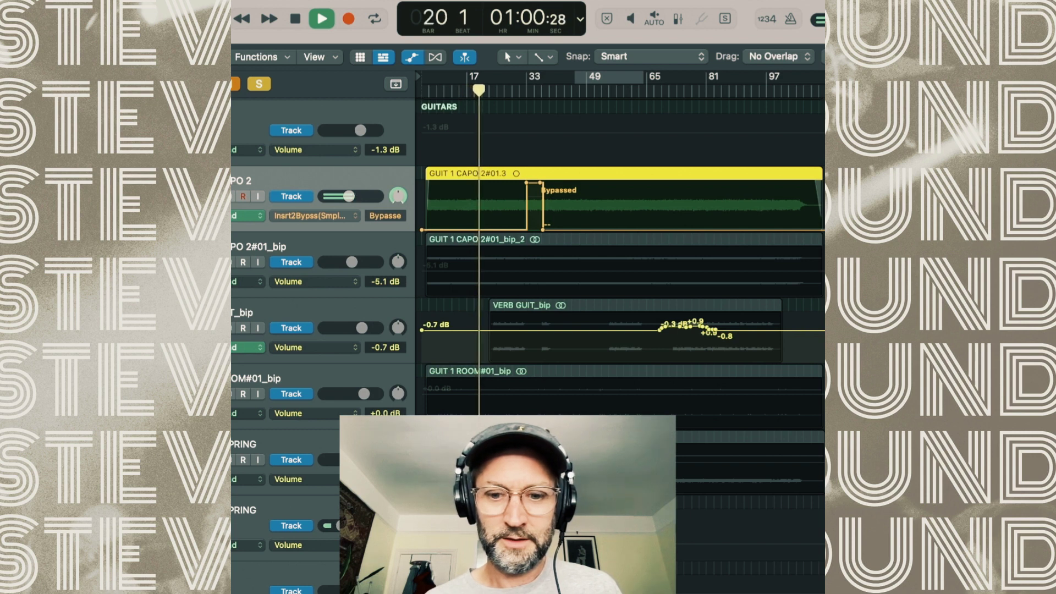
Stop playback, set the Sample Delay's right delay to 22.8 ms on the GUIT 1 CAPO 2 track and close the effect.
key("space")
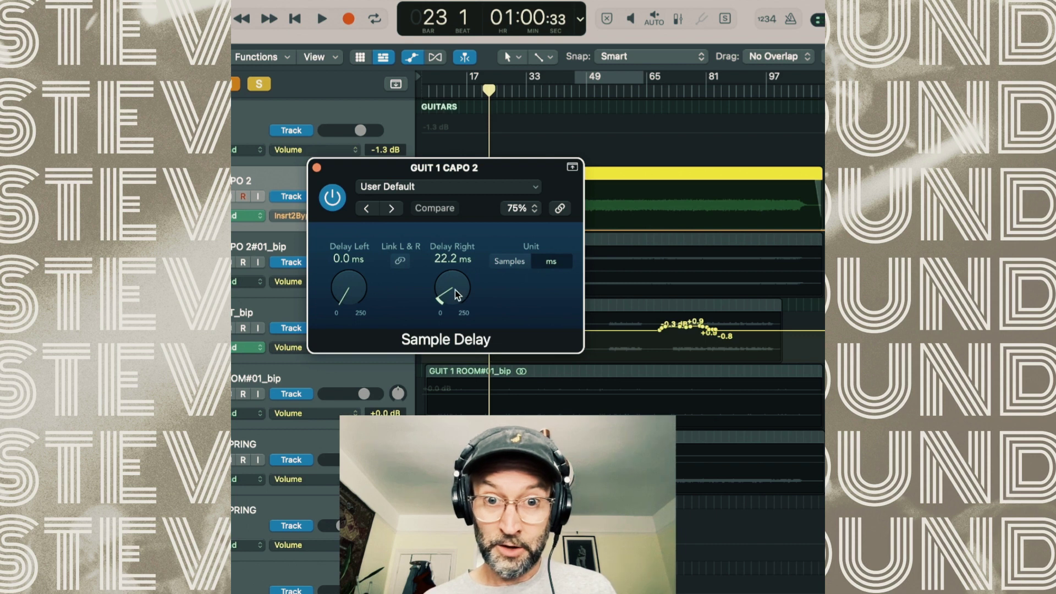
left_click_drag(454, 289, 454, 290)
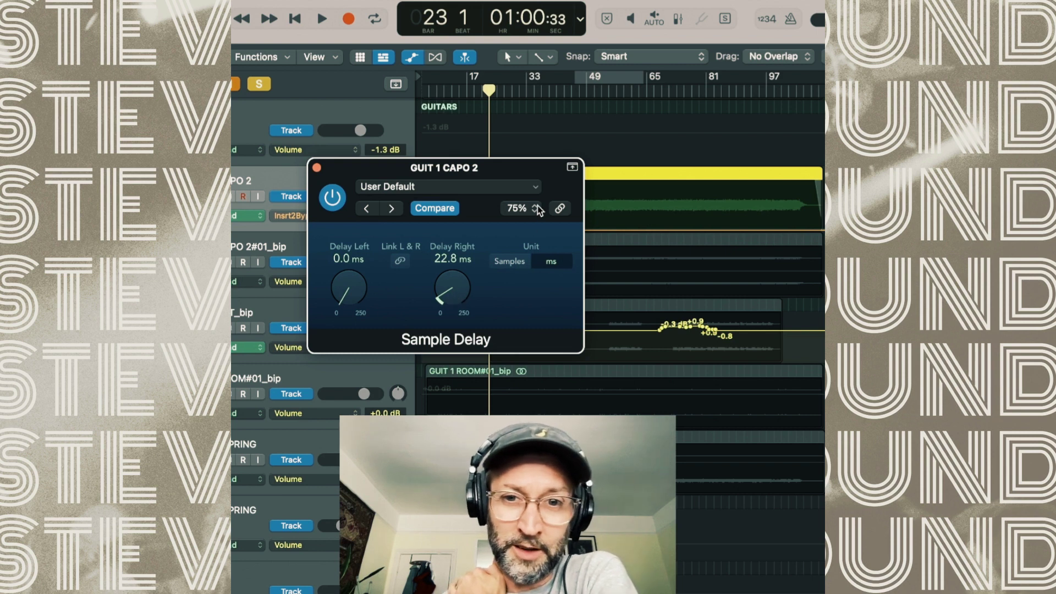
left_click(317, 167)
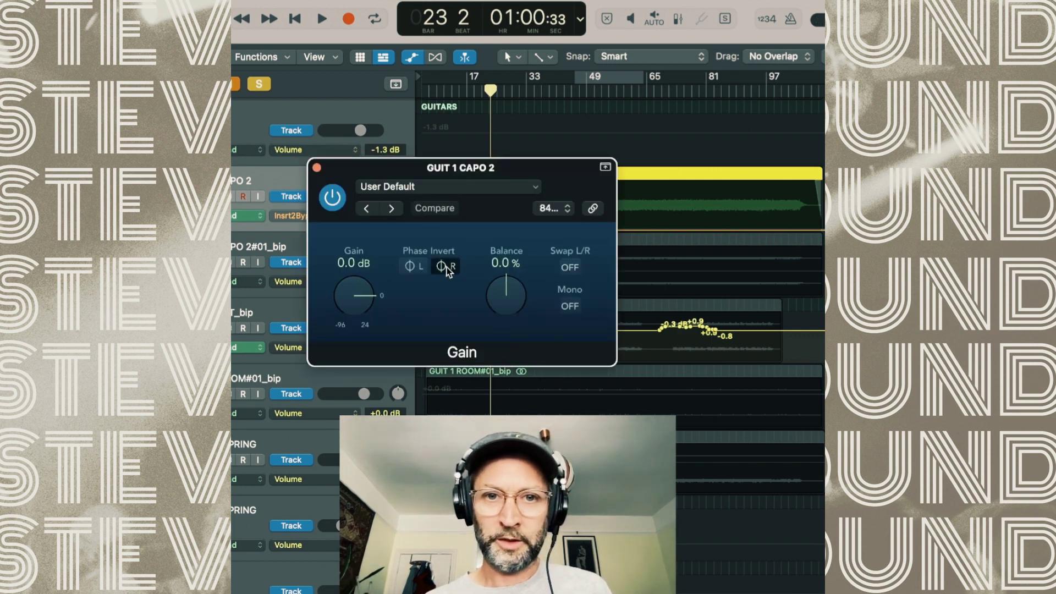
Audition the right-channel Phase Invert of the Gain effect on GUIT 1 CAPO 2, close its window and stop playback.
key("space")
left_click(446, 266)
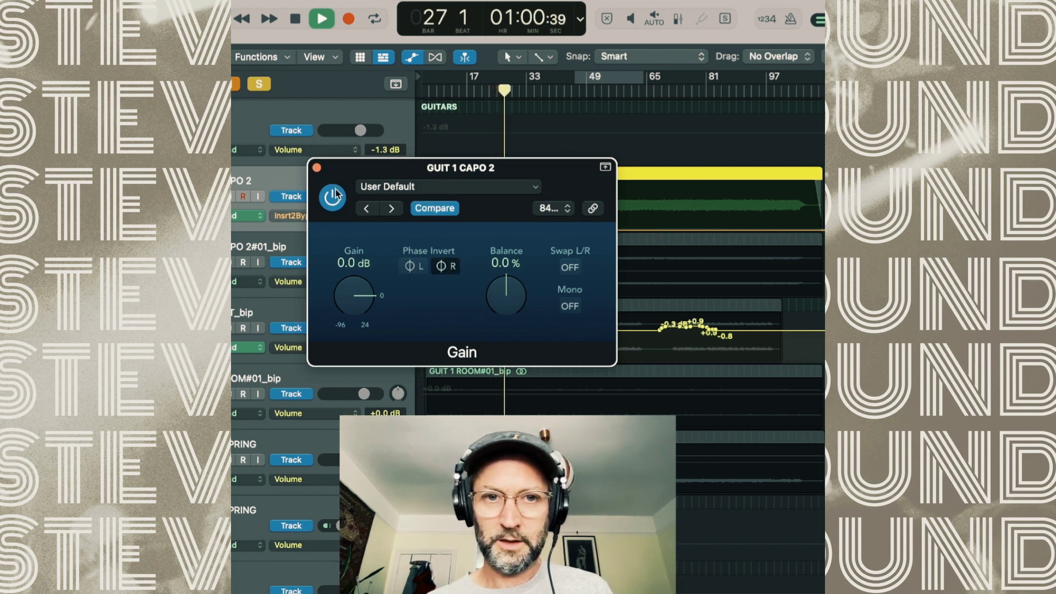
left_click(317, 167)
key("space")
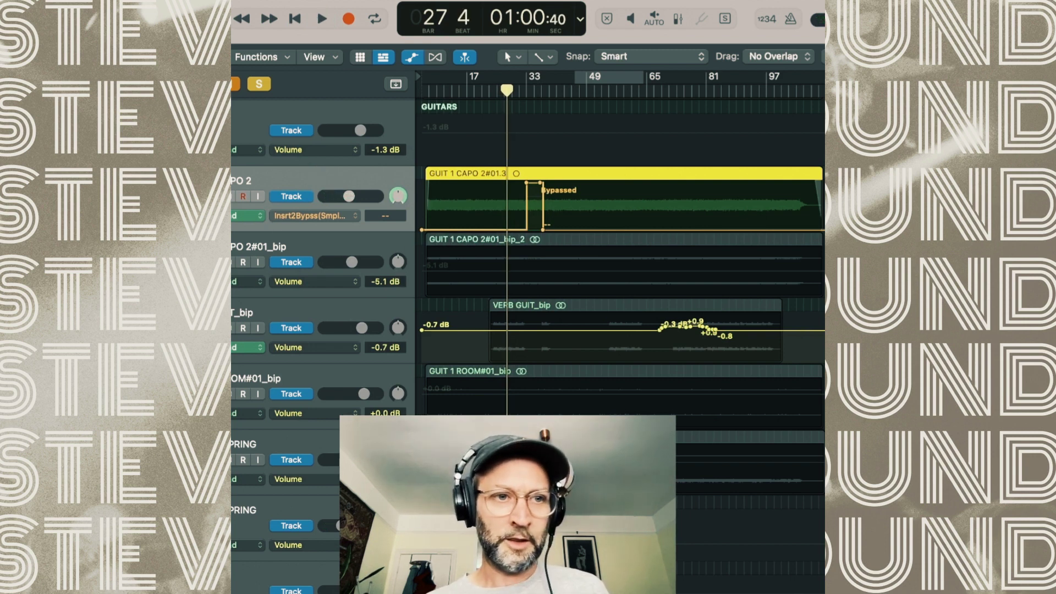
Play the guitar and compare the Softube saturation effect bypassed and active on the GUIT 1 CAPO 2 track.
key("space")
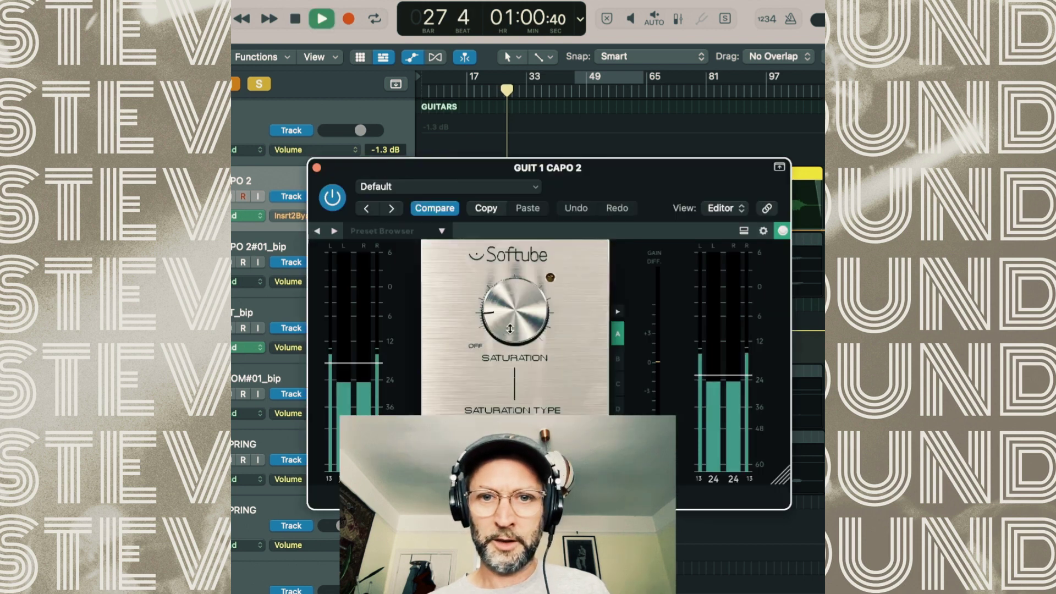
left_click(334, 201)
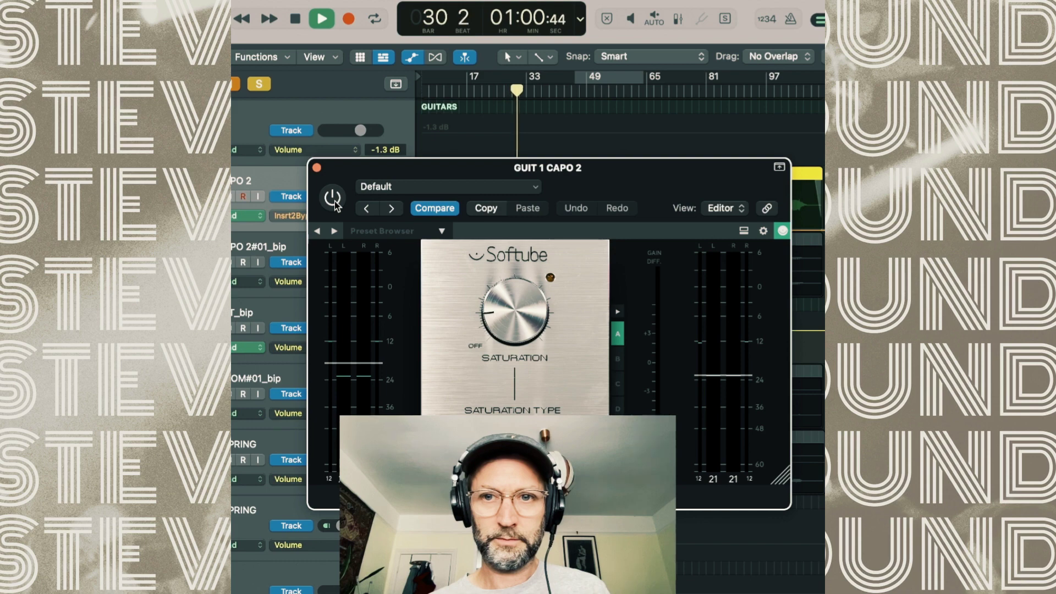
left_click(333, 199)
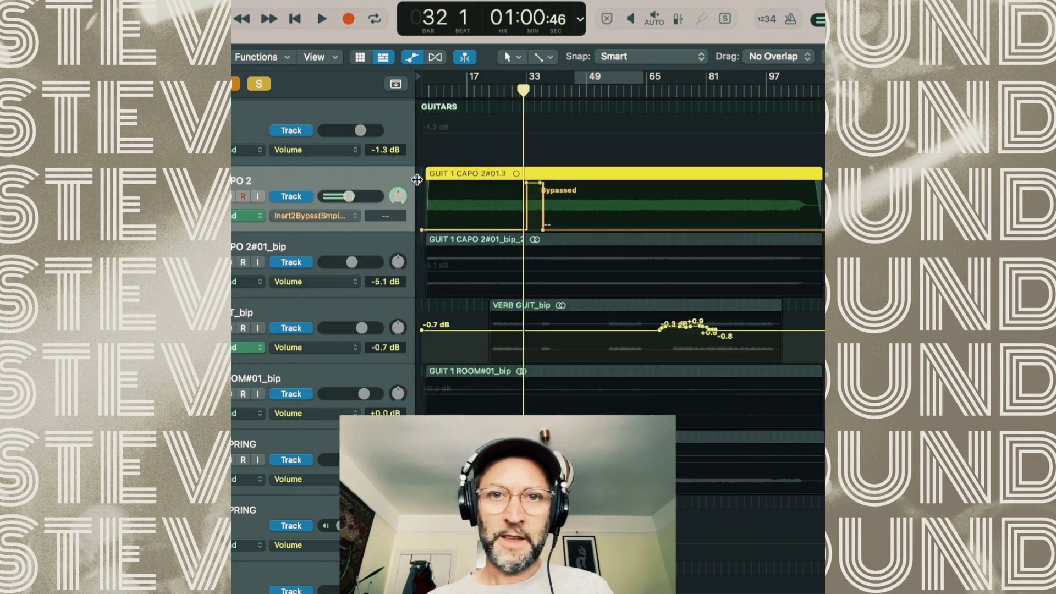
Unsolo the GUIT 1 CAPO 2 track and audition the full mix from bar 31 through its Sample Delay bypass automation.
key("super+Right")
key("super+Right")
key("super+Right")
key("super+Right")
key("super+Right")
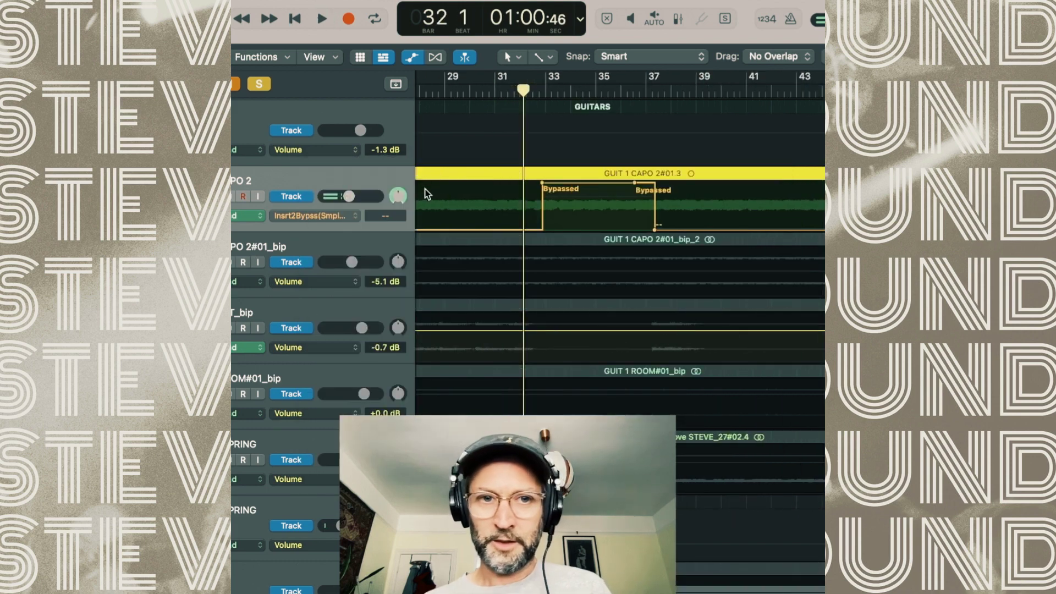
key("s")
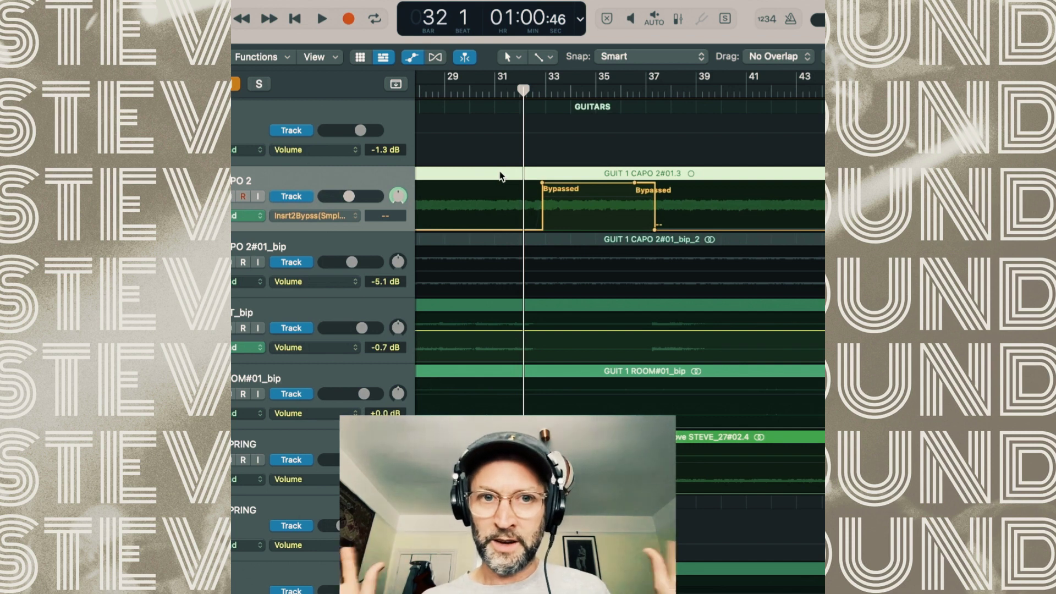
double_click(495, 90)
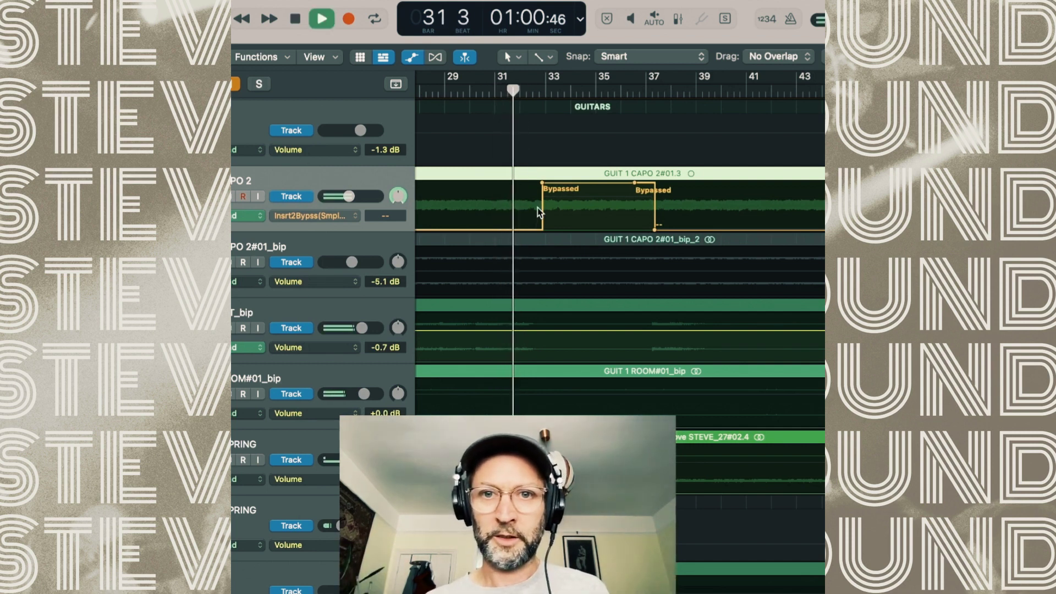
key("super+Right")
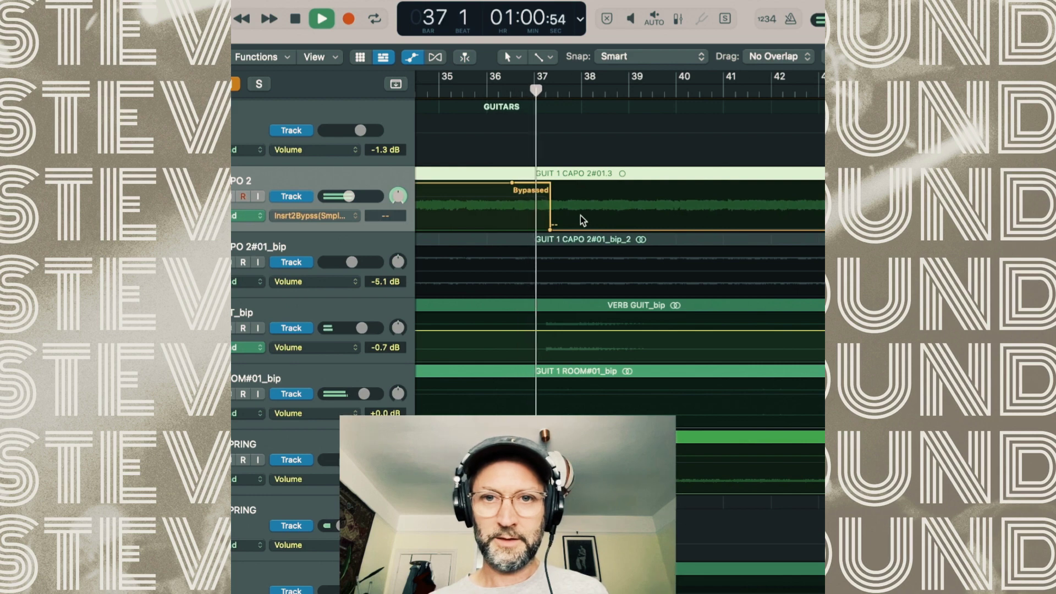
key("space")
key("super+Left")
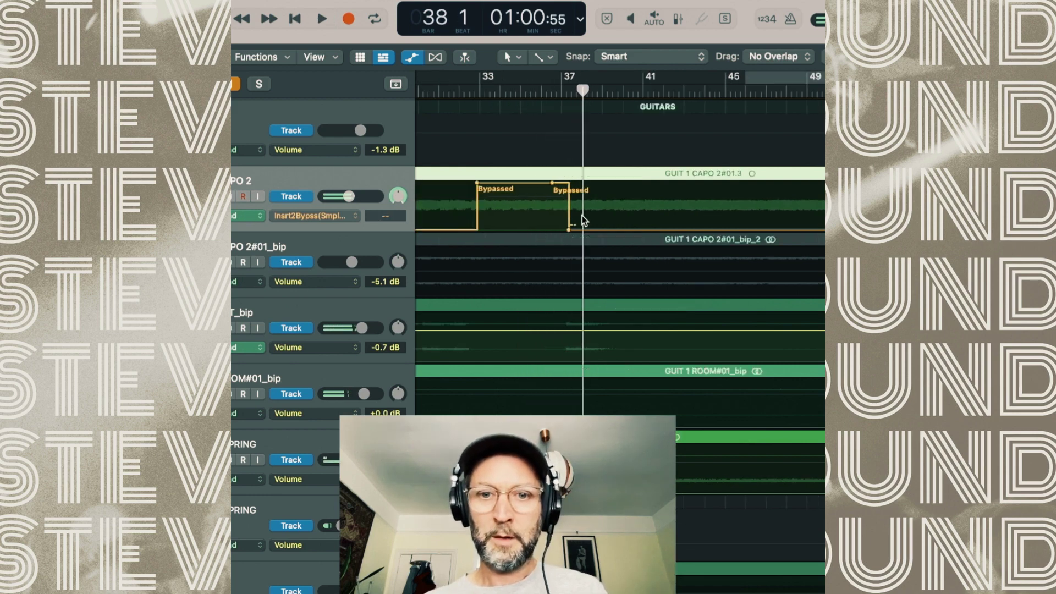
key("super+Left")
Hide the automation lanes, solo the VERB GUIT_bip track and audition it from bar 24.
key("a")
left_click(290, 298)
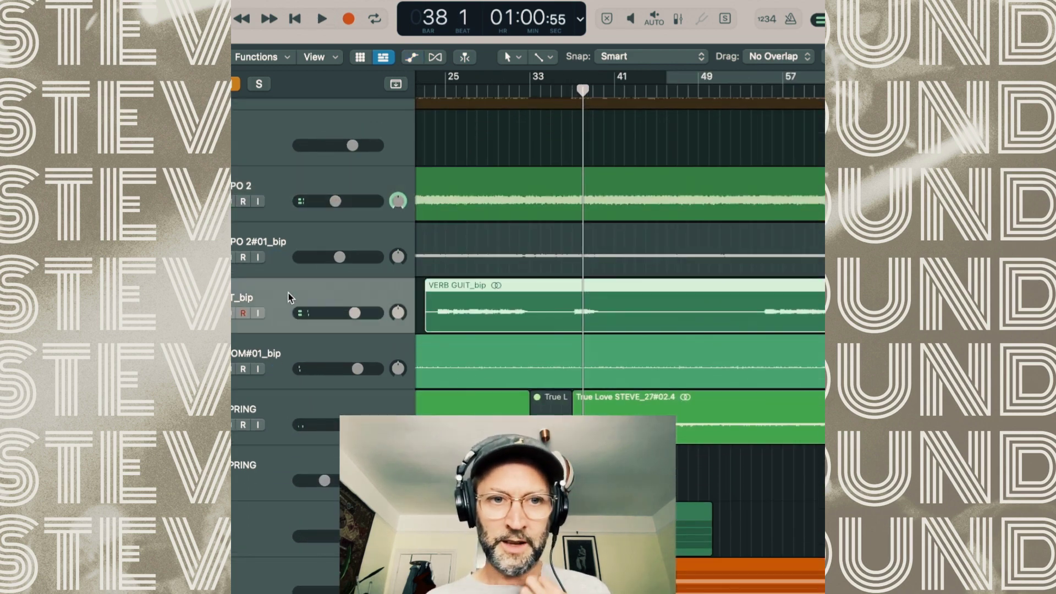
key("ctrl+s")
left_click(441, 95)
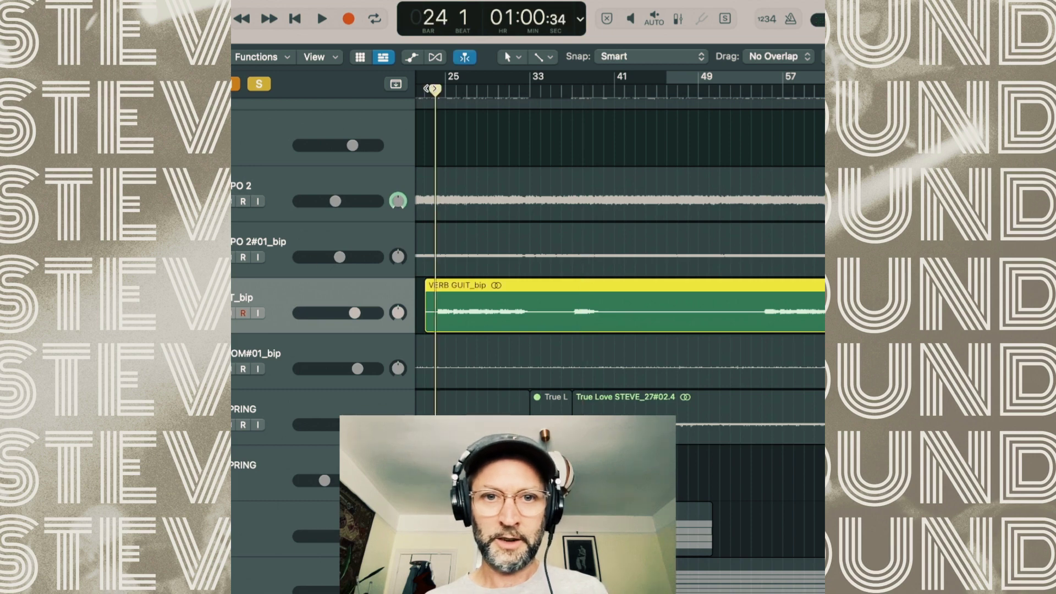
key("space")
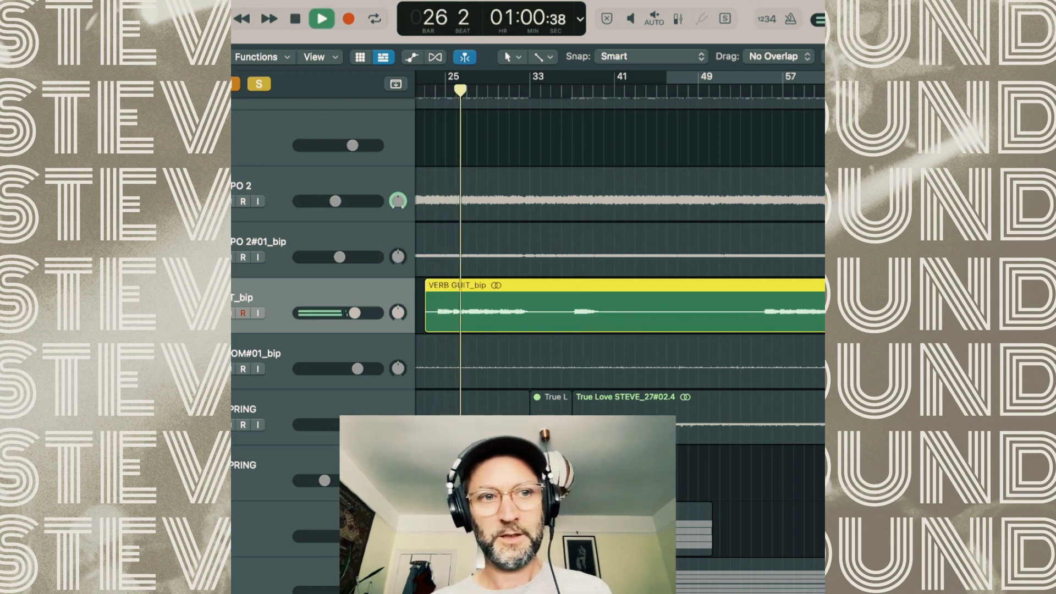
Resume the VERB GUIT_bip audition, unsolo the track to hear the full mix, then zoom the timeline out and stop playback.
key("space")
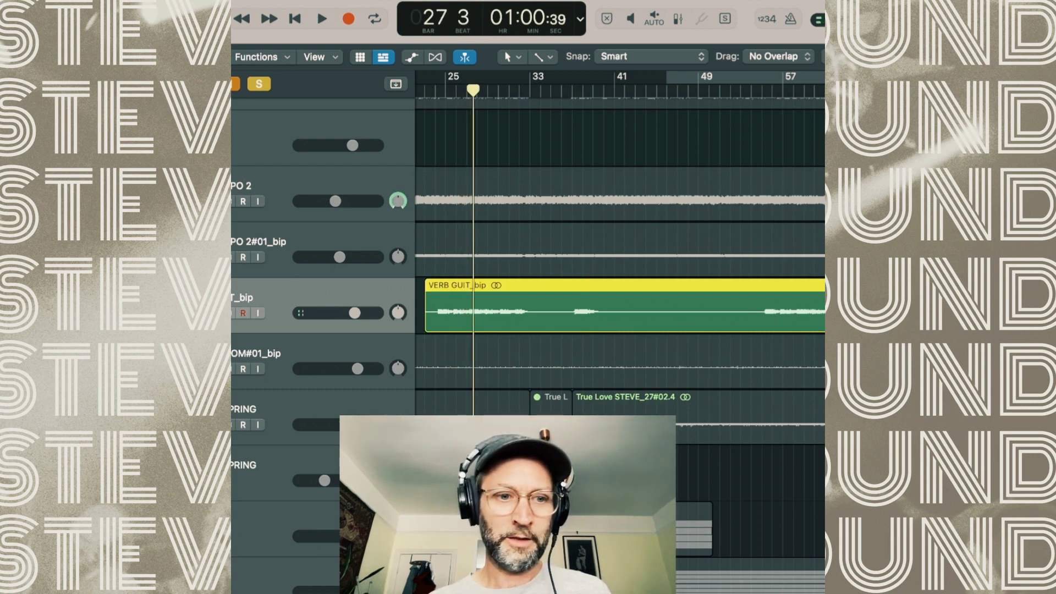
key("space")
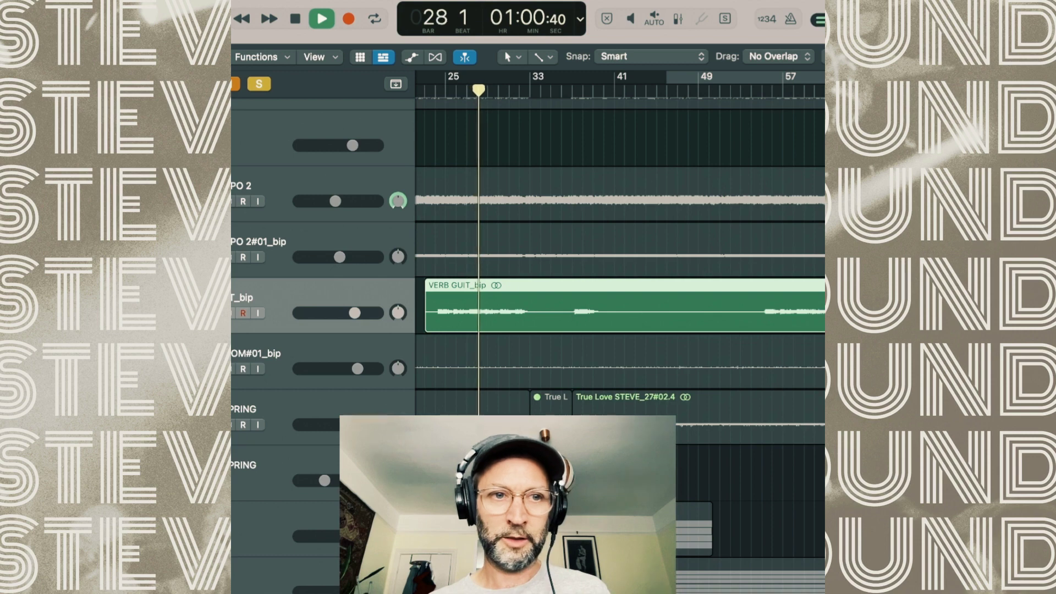
key("s")
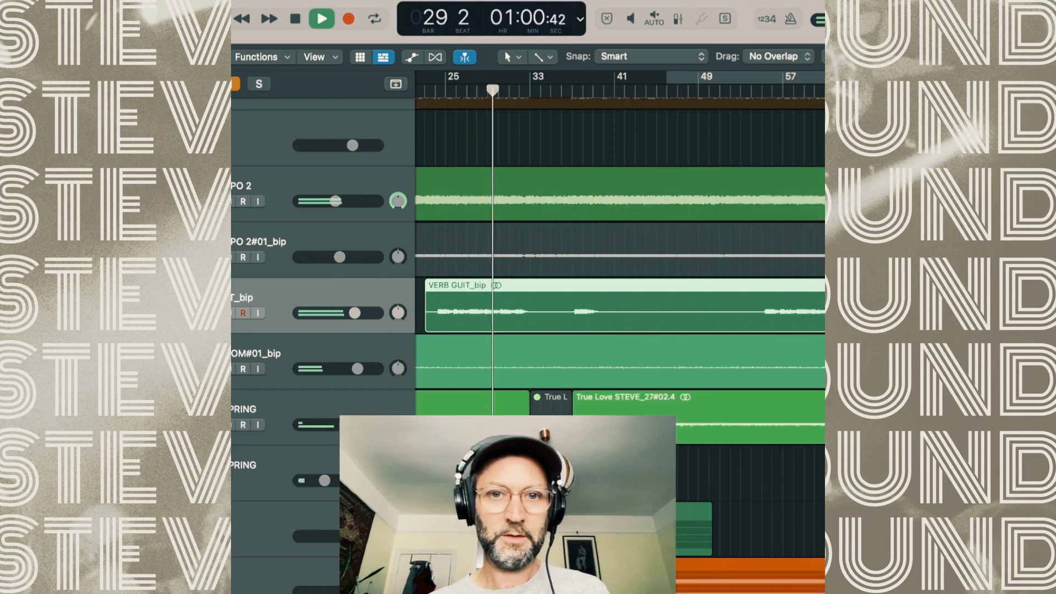
scroll(549, 371, "down", 4)
key("space")
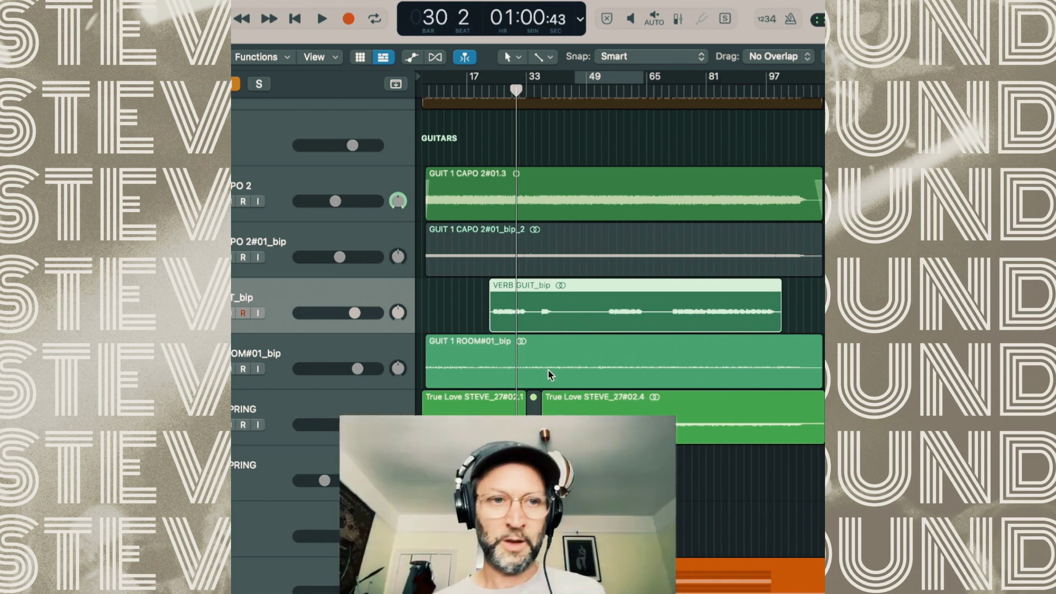
Solo the SPRING track holding the True Love STEVE_27 guitar regions and audition it from bar 25.
left_click(484, 91)
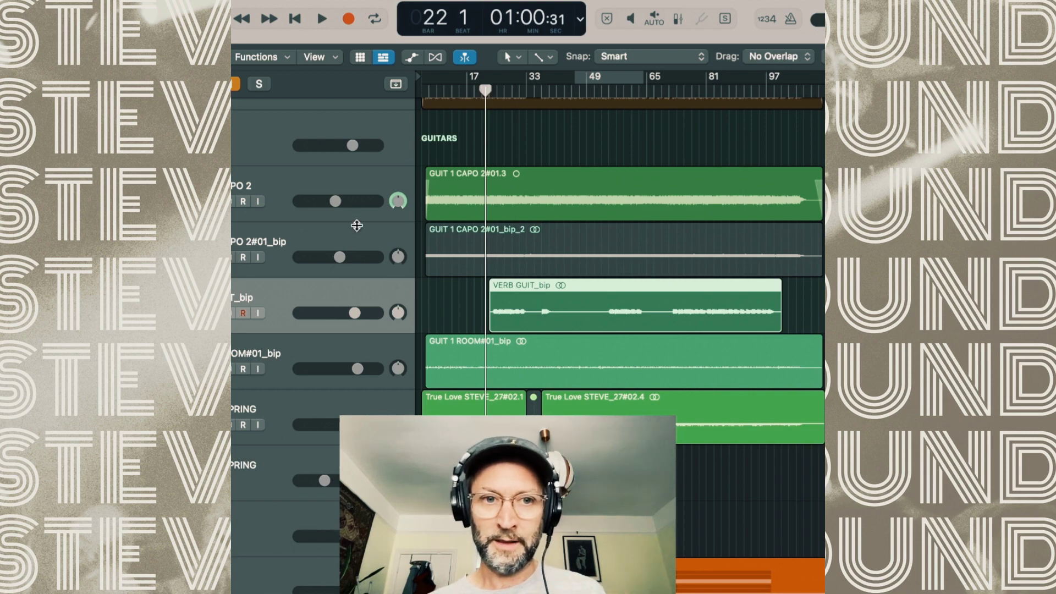
left_click(276, 352)
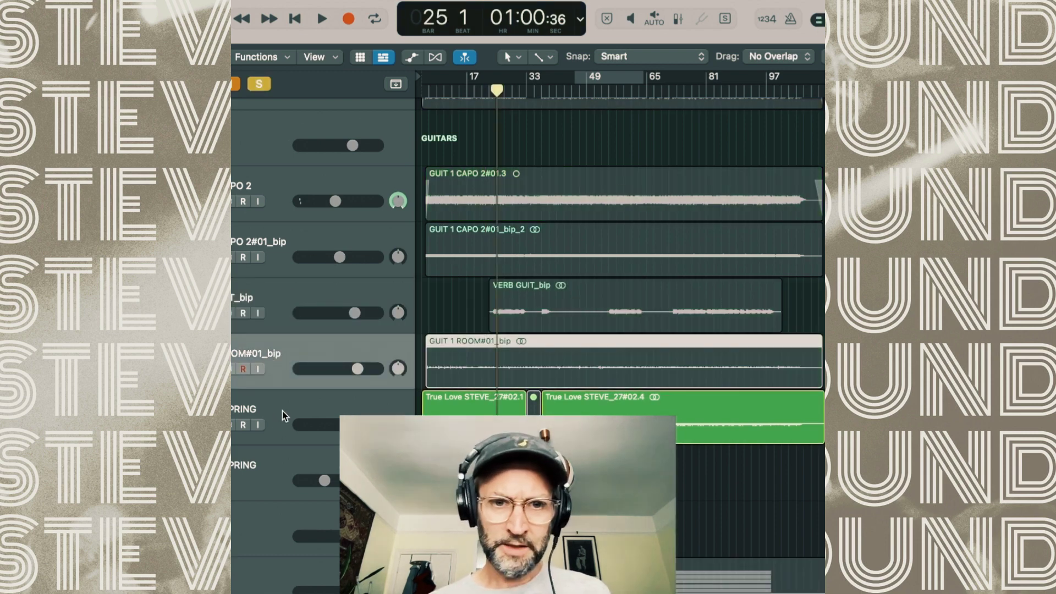
left_click(284, 411)
key("space")
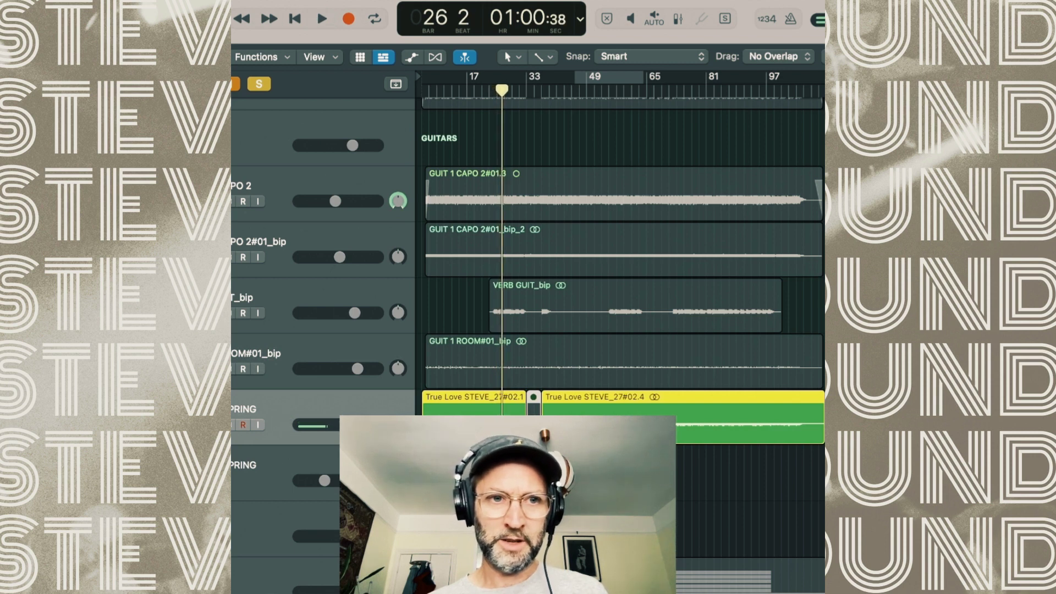
key("space")
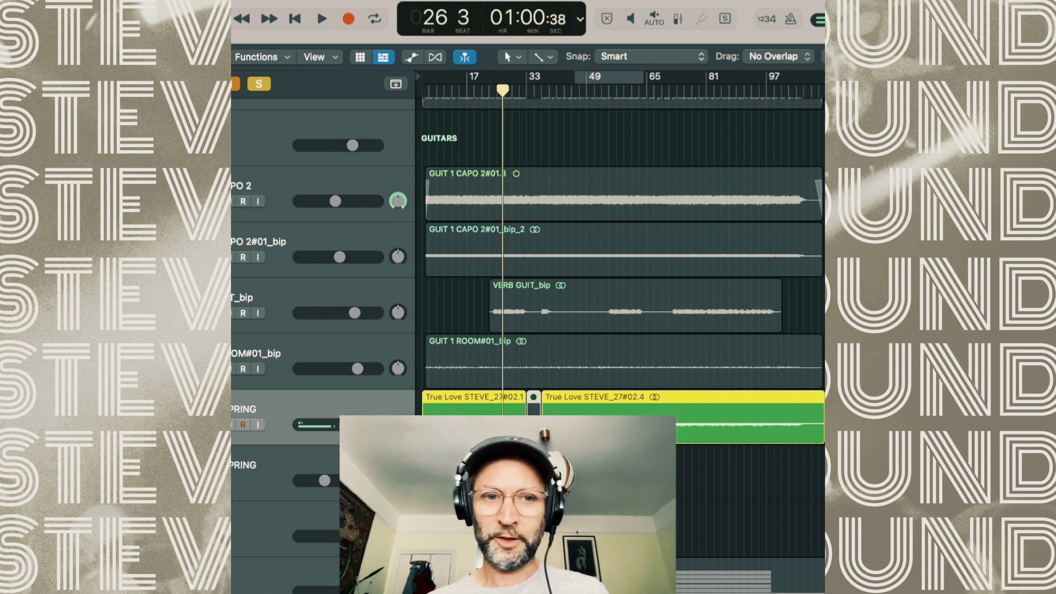
key("space")
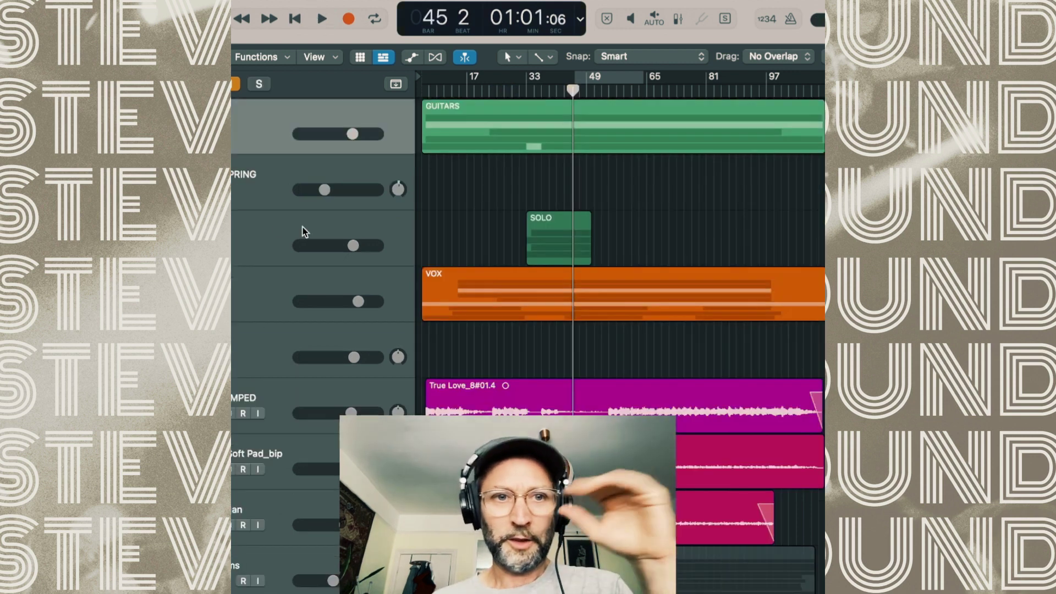
Expand the SOLO track stack, cycle bars 36 to 46, audition the stack soloed and unsolo it.
left_click(302, 232)
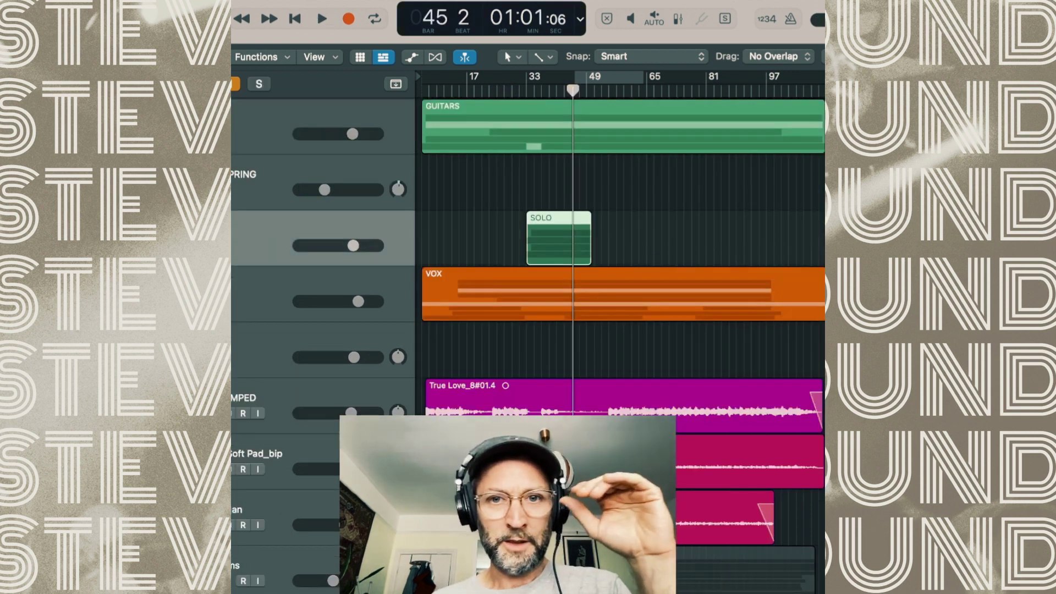
double_click(558, 242)
left_click_drag(551, 87, 575, 85)
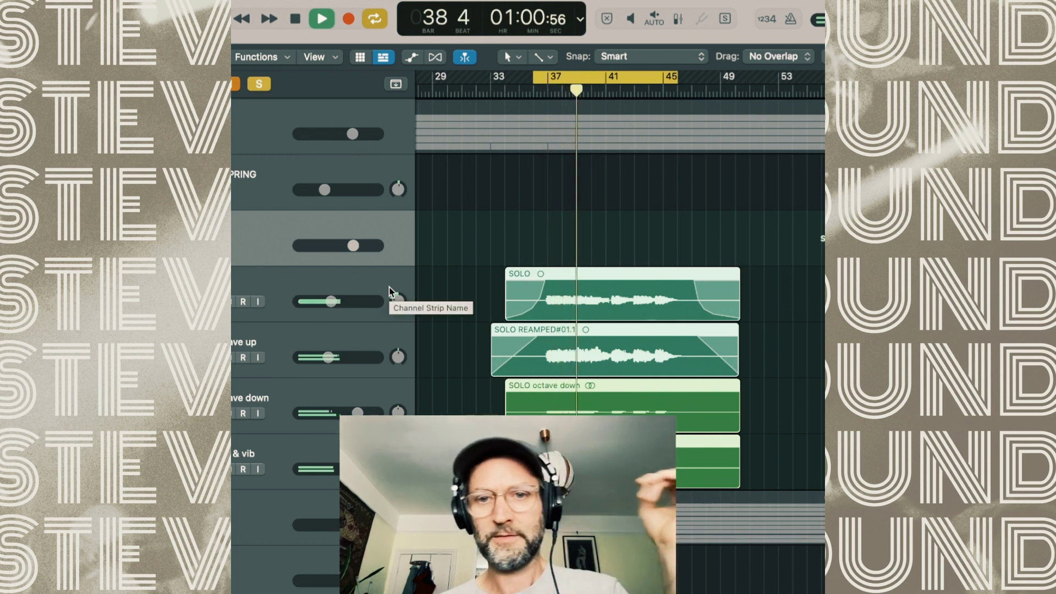
key("s")
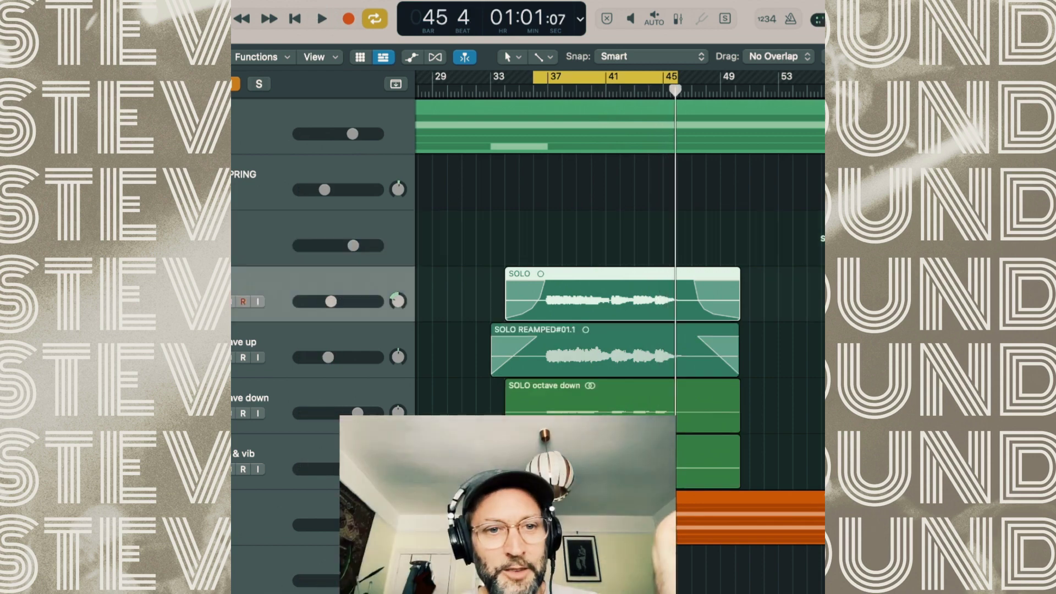
Solo the SOLO and SOLO REAMPED#01.1 tracks together and play them through the cycled section.
key("s")
left_click(614, 350)
key("space")
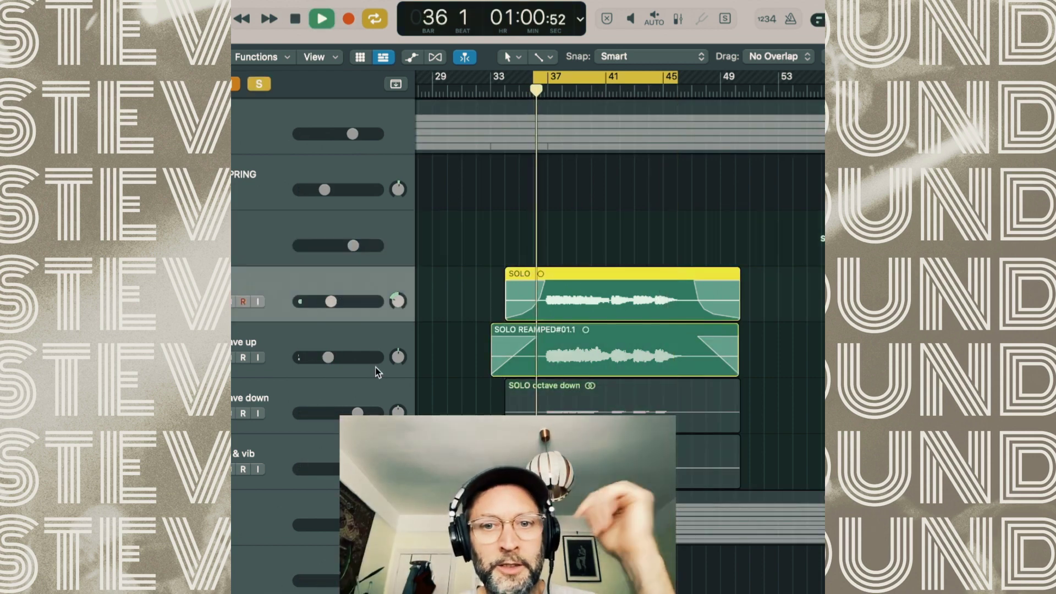
key("super+Right")
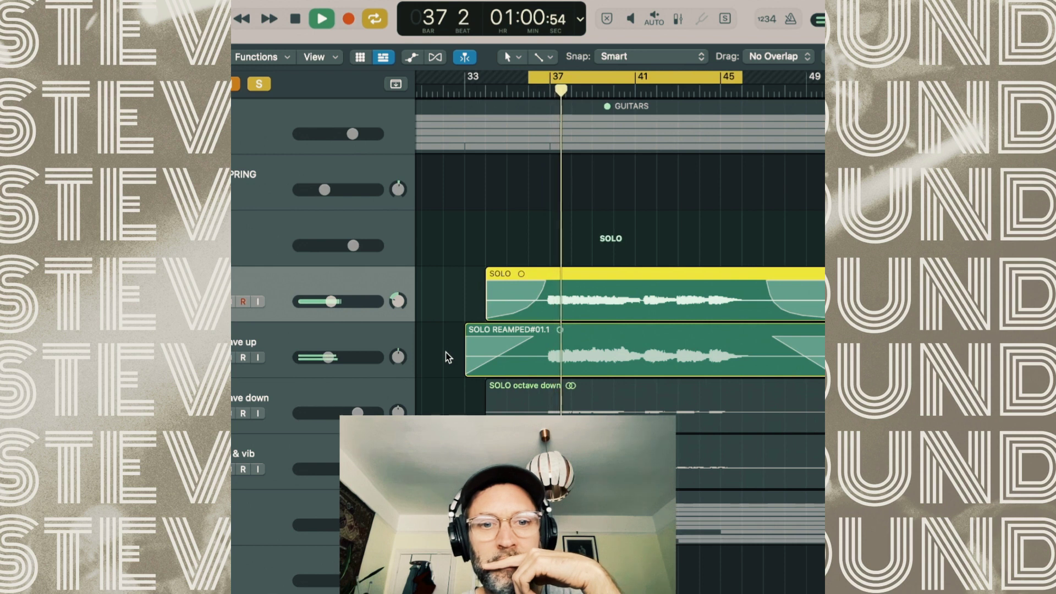
Compare the solo guitar without its octave-up layer, audition SOLO REAMPED#01.1 alone, and unsolo the track.
left_click(353, 338)
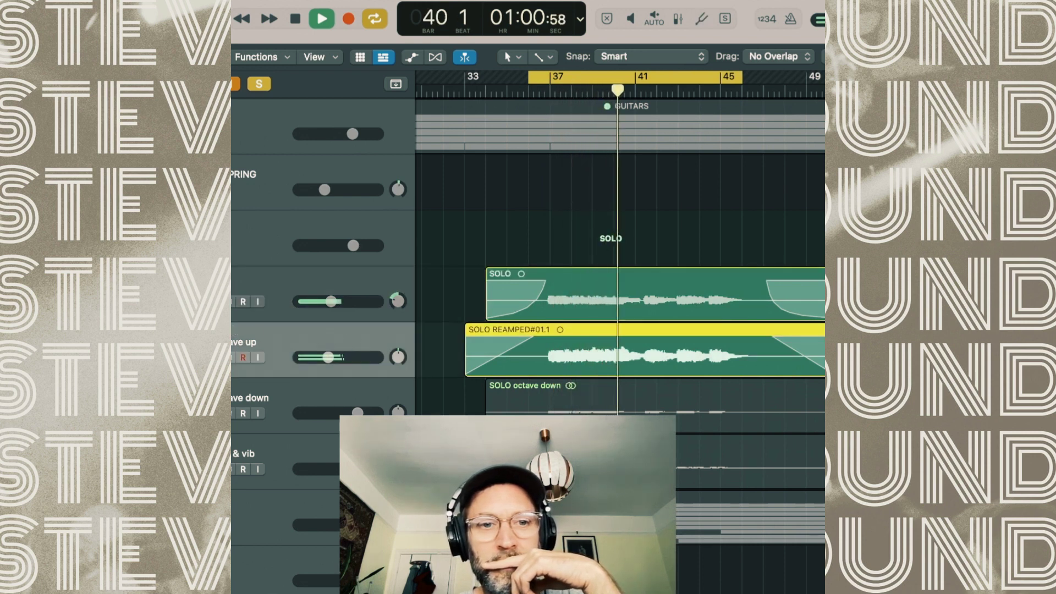
key("space")
key("s")
key("space")
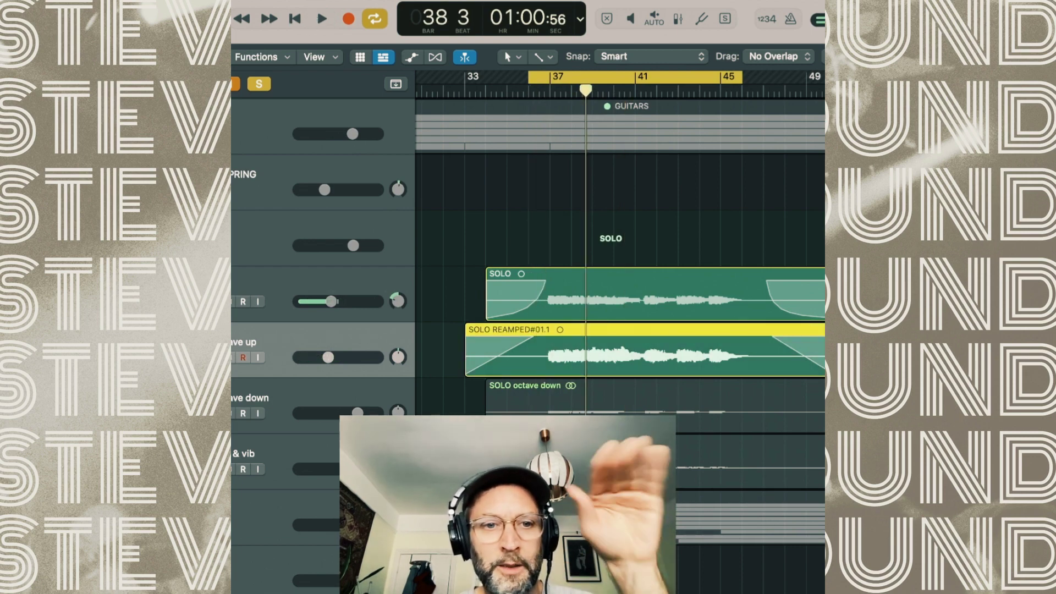
key("s")
key("space")
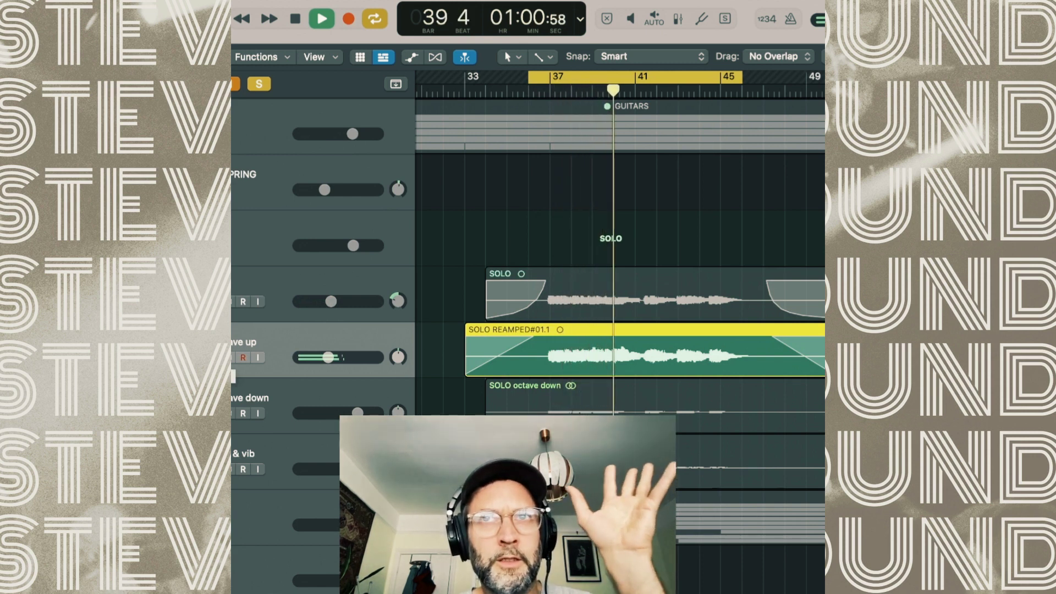
key("s")
key("space")
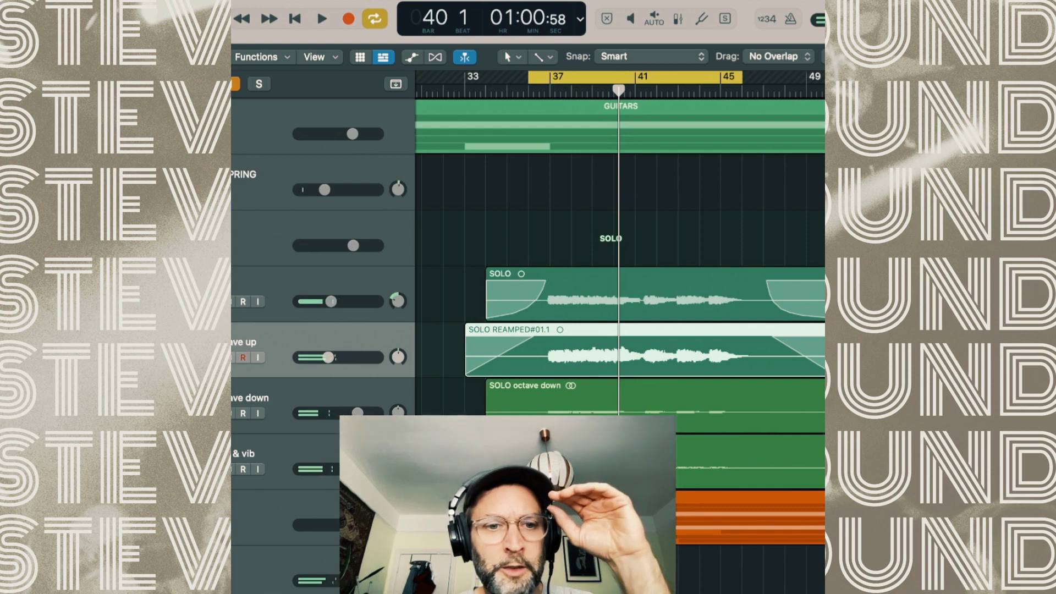
Audition the SOLO octave down track alone and layered with the soloed SOLO and SOLO REAMPED#01.1 tracks.
scroll(528, 258, "down", 2)
key("s")
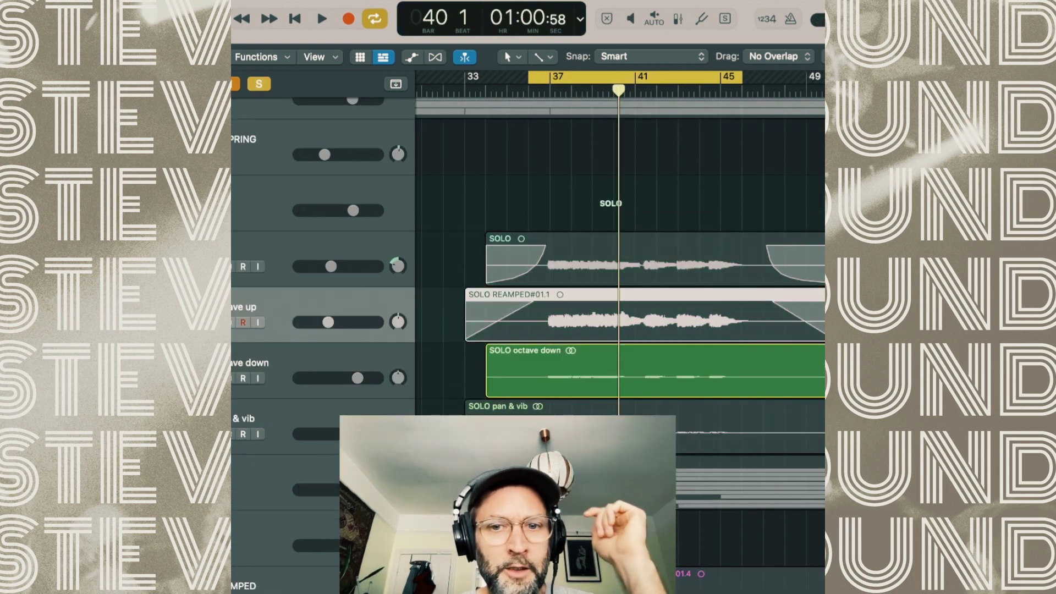
left_click(277, 358)
key("space")
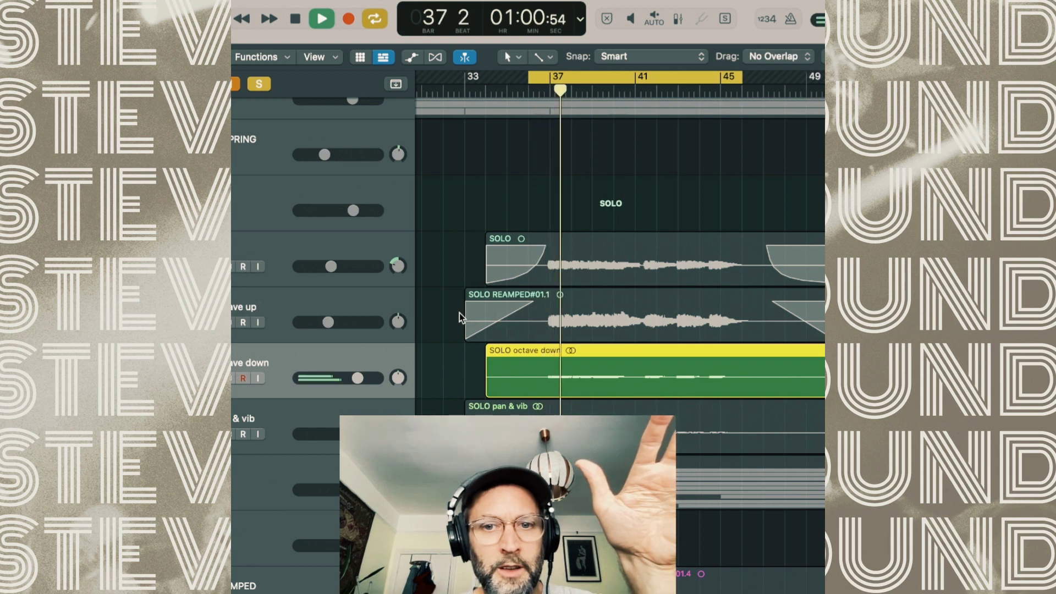
key("space")
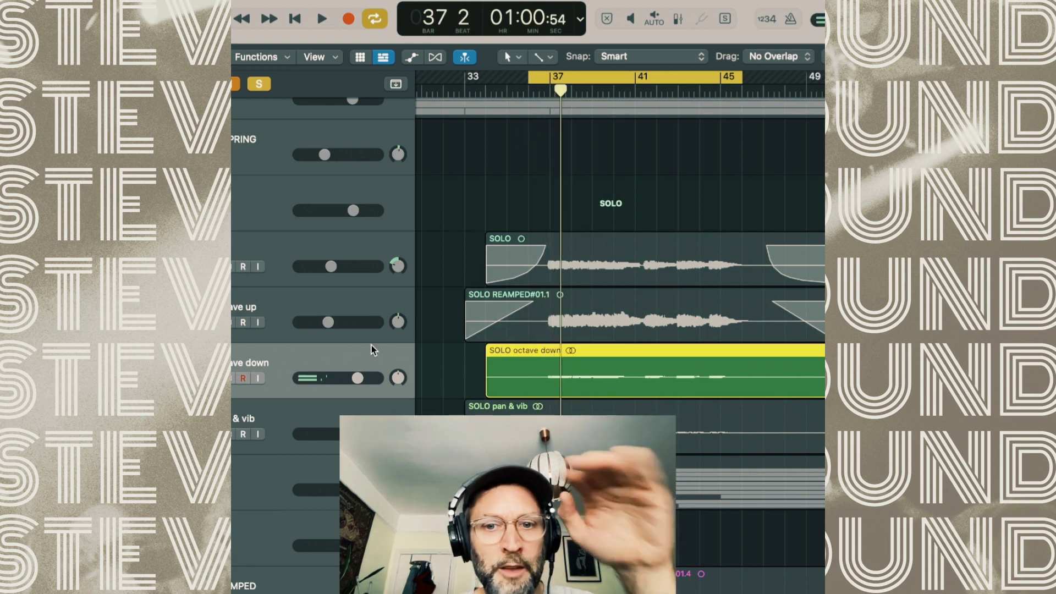
left_click(232, 267)
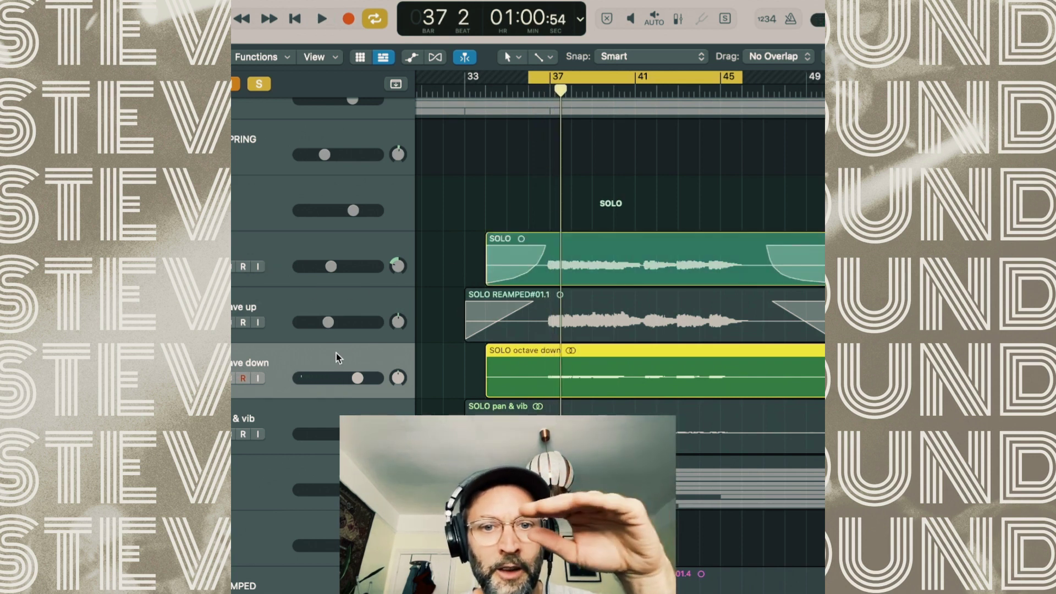
key("space")
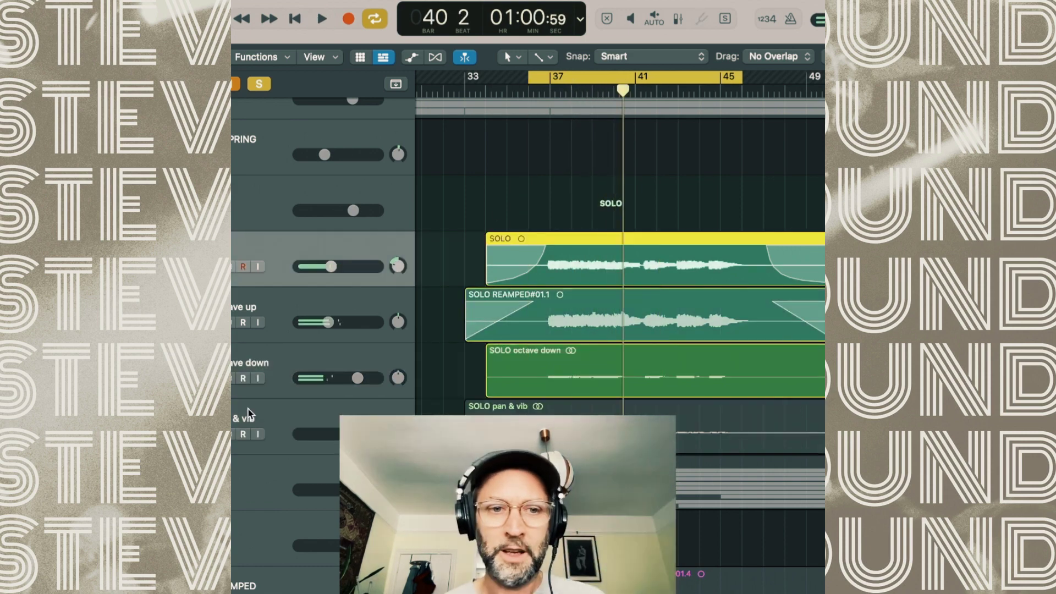
Leave only the SOLO pan & vib track soloed and audition it in the cycled section.
left_click(249, 416)
left_click_drag(228, 377, 227, 266)
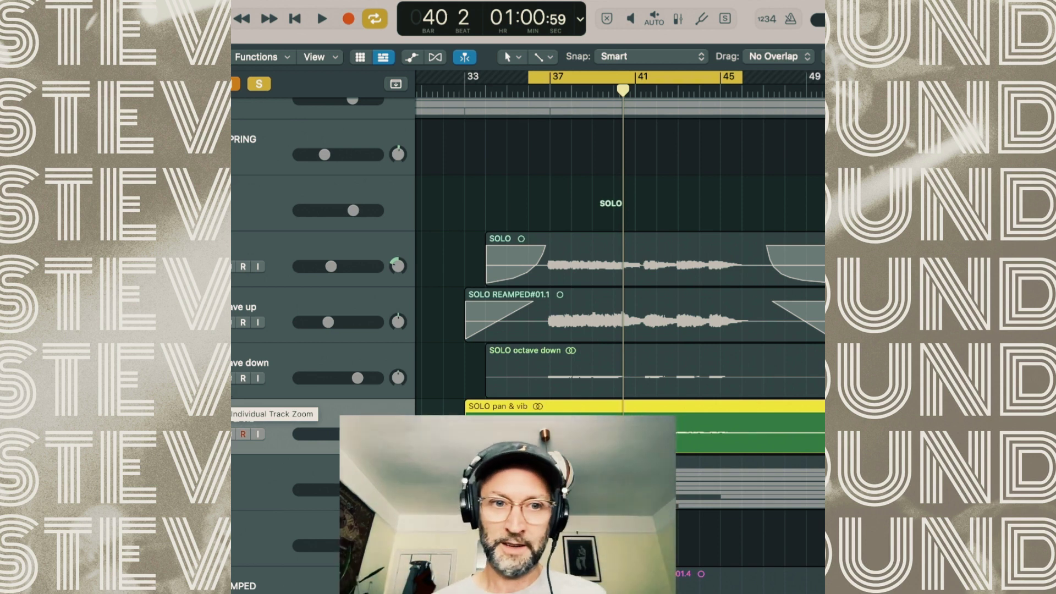
key("space")
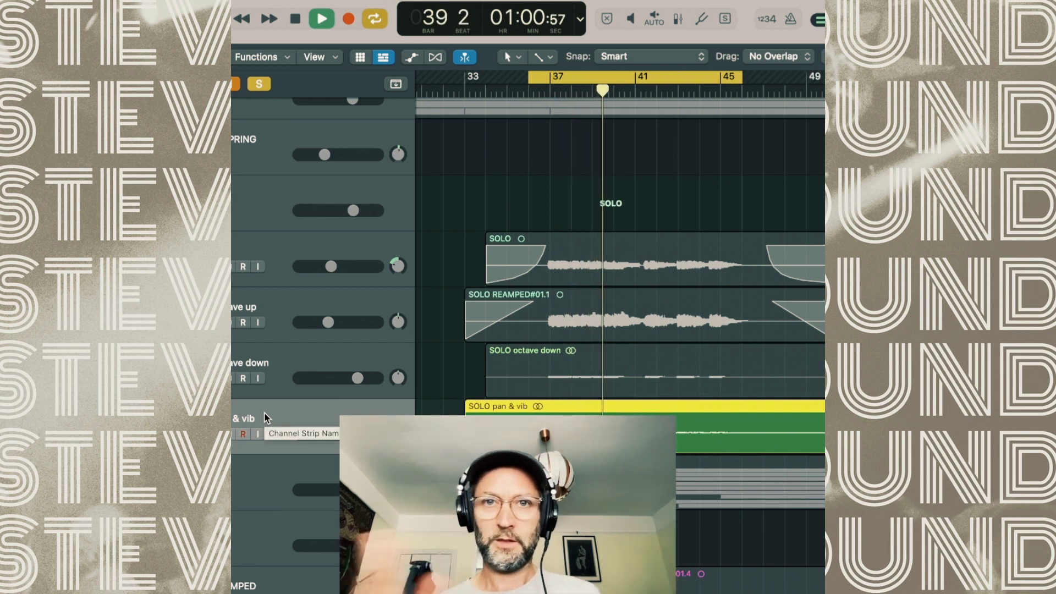
key("space")
Add the octave down, SOLO REAMPED#01.1 and SOLO tracks to the solo and audition all four guitar layers together.
left_click(232, 378)
left_click(233, 321)
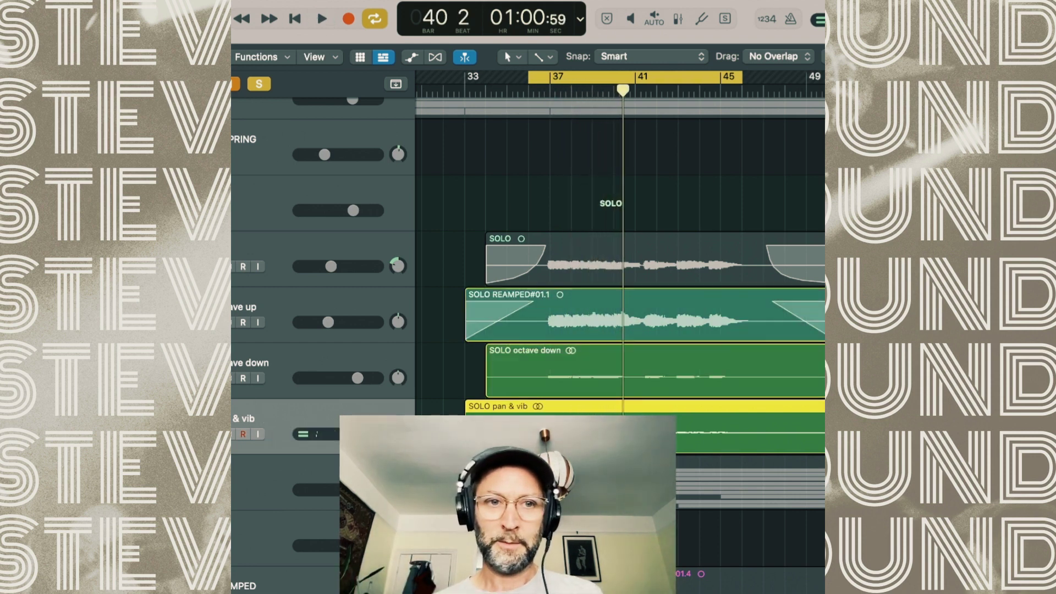
left_click(232, 266)
key("space")
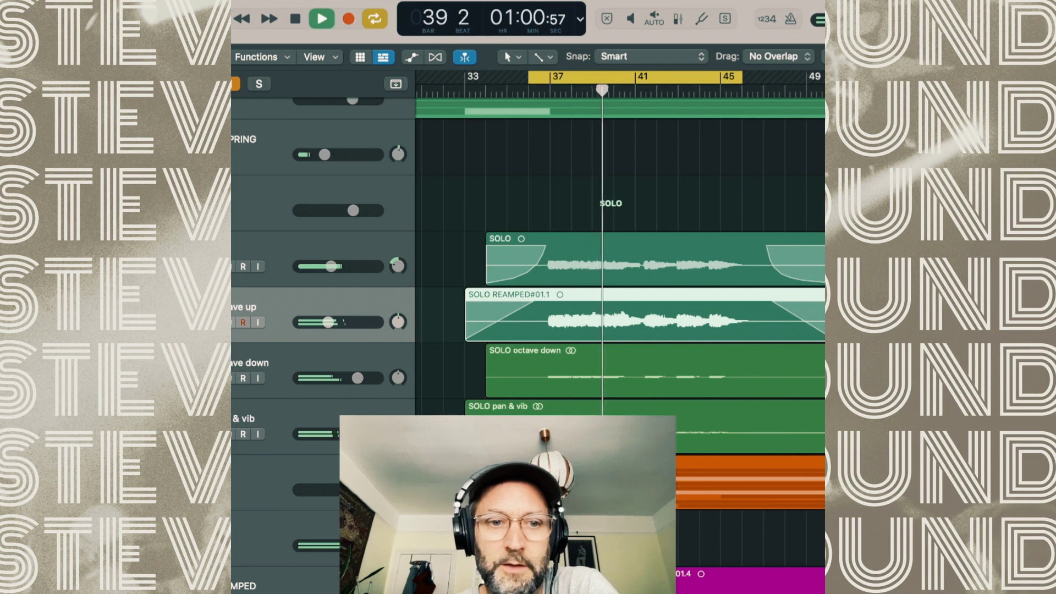
Select the SOLO pan & vib region during full-mix playback, stop playback and turn off cycle mode.
left_click(498, 405)
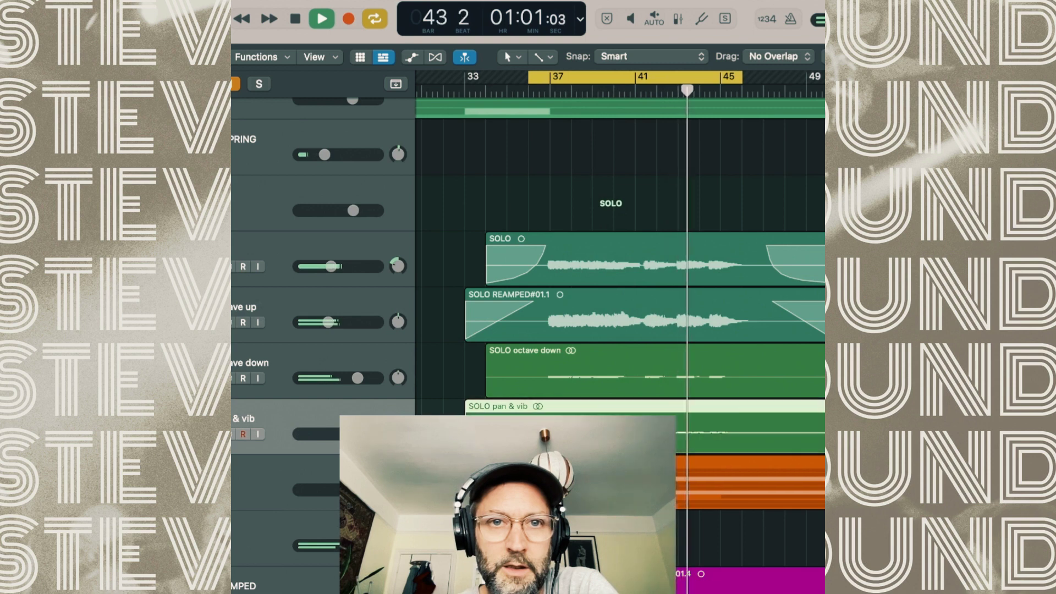
key("space")
scroll(293, 268, "up", 2)
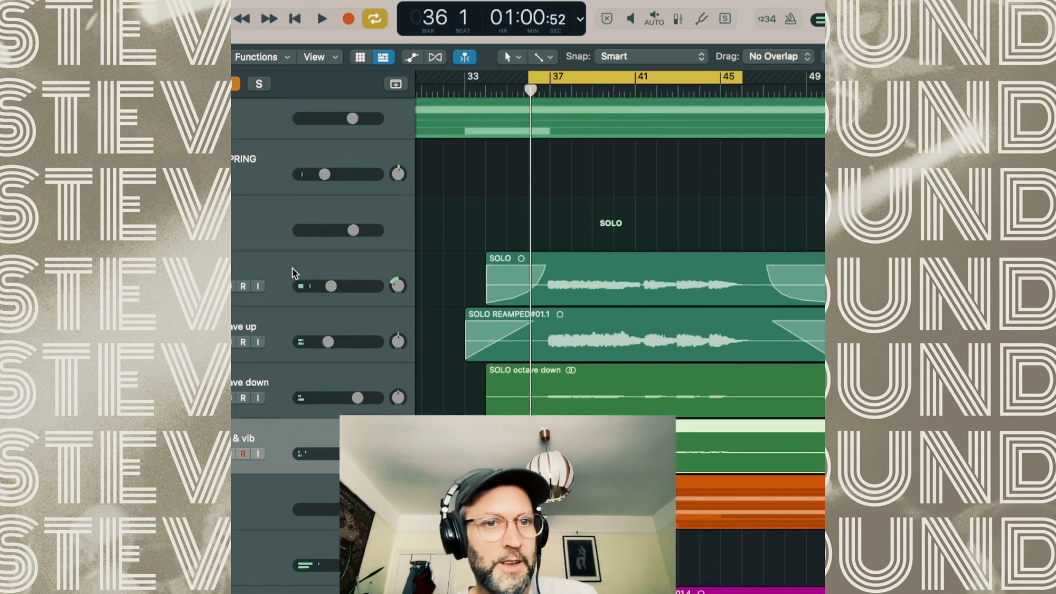
key("c")
Select the SOLO, SOLO REAMPED#01.1, SOLO octave down and SOLO pan & vib tracks one after another to show their channel settings.
left_click(283, 278)
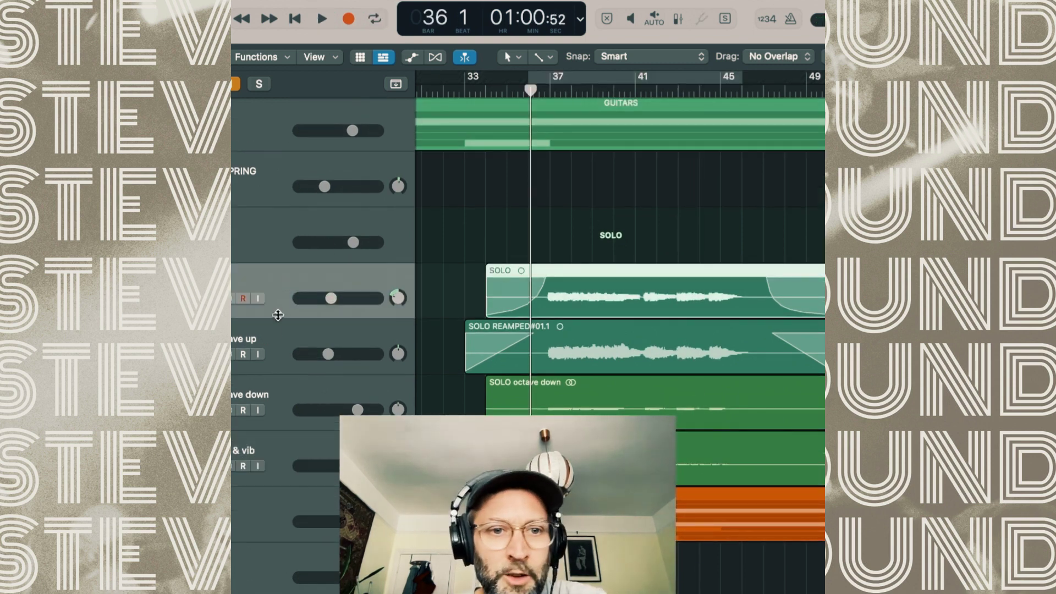
left_click(271, 332)
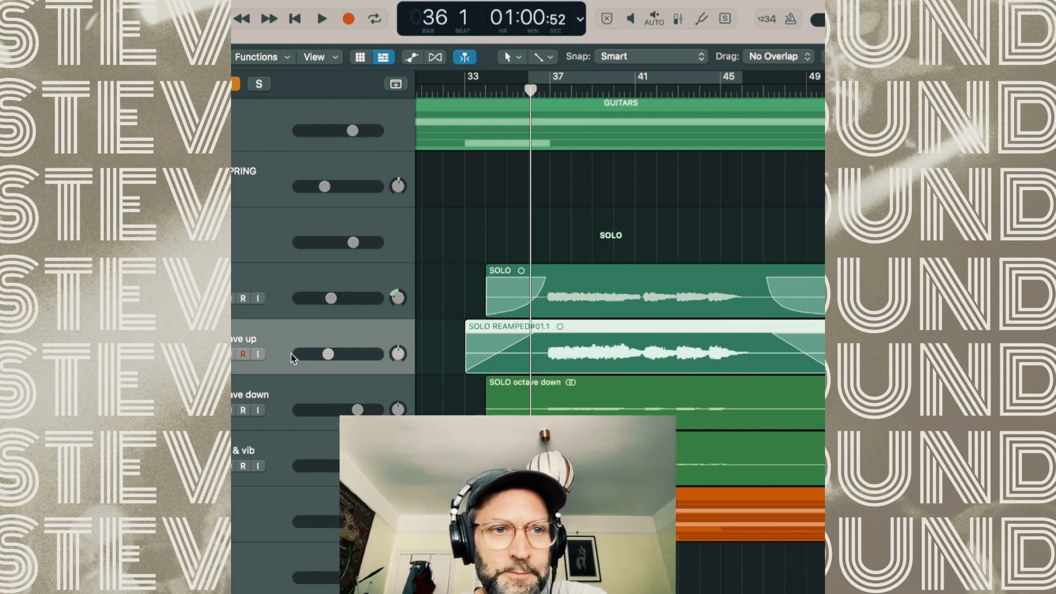
left_click(289, 390)
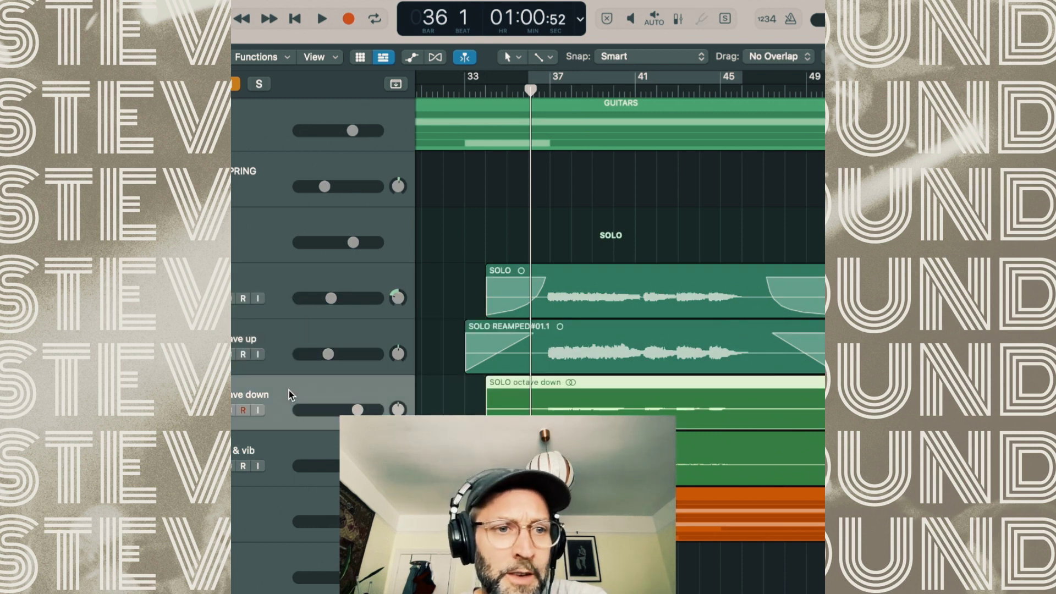
left_click(298, 448)
Select the reamped keyboard track holding the True Love_8#01.4 region and zoom the timeline out.
scroll(313, 444, "down", 5)
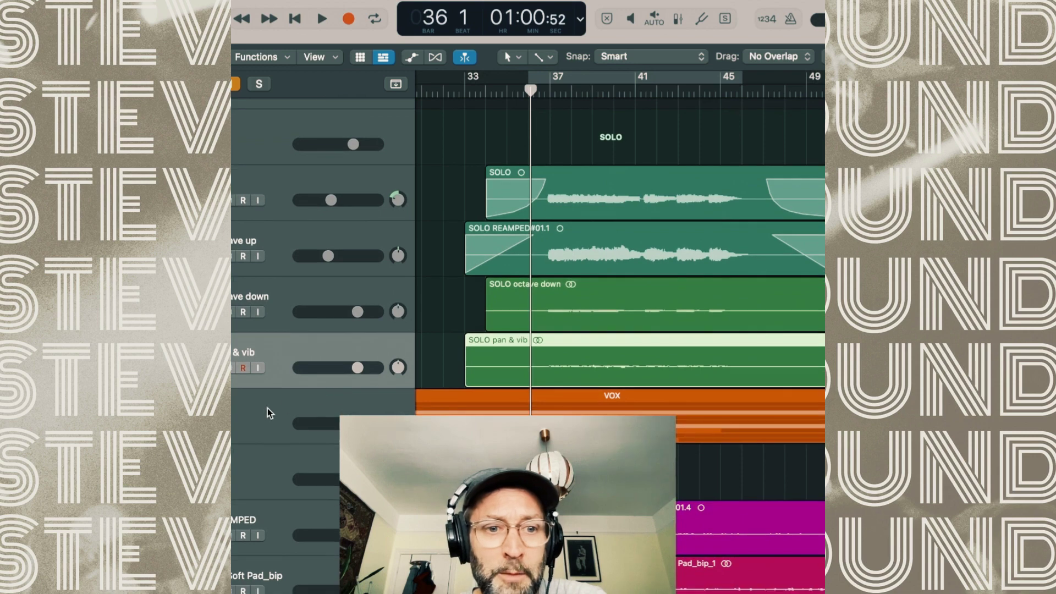
left_click(266, 408)
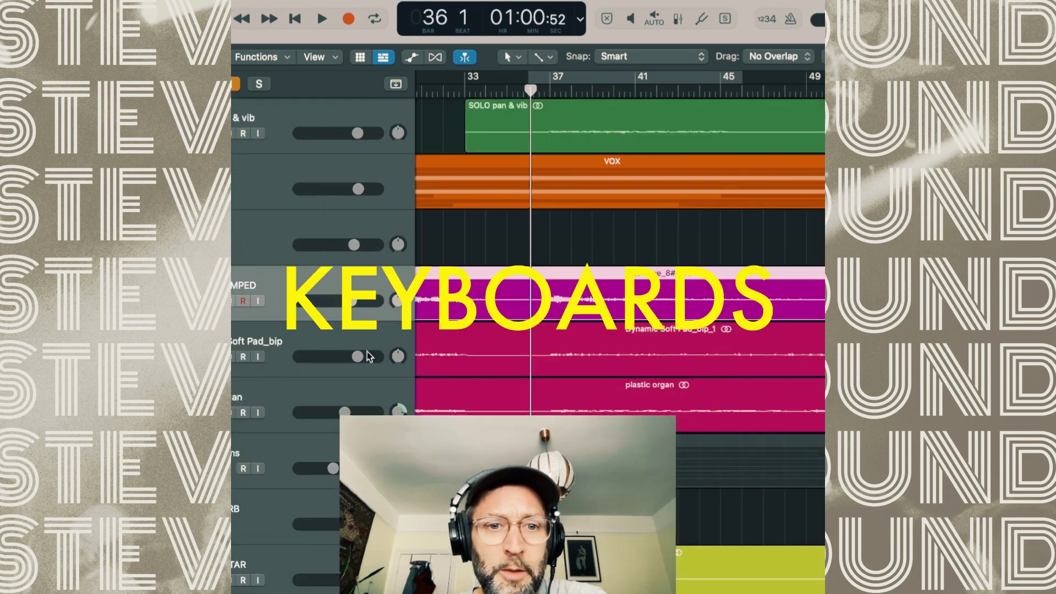
key("super+Left")
key("super+Left")
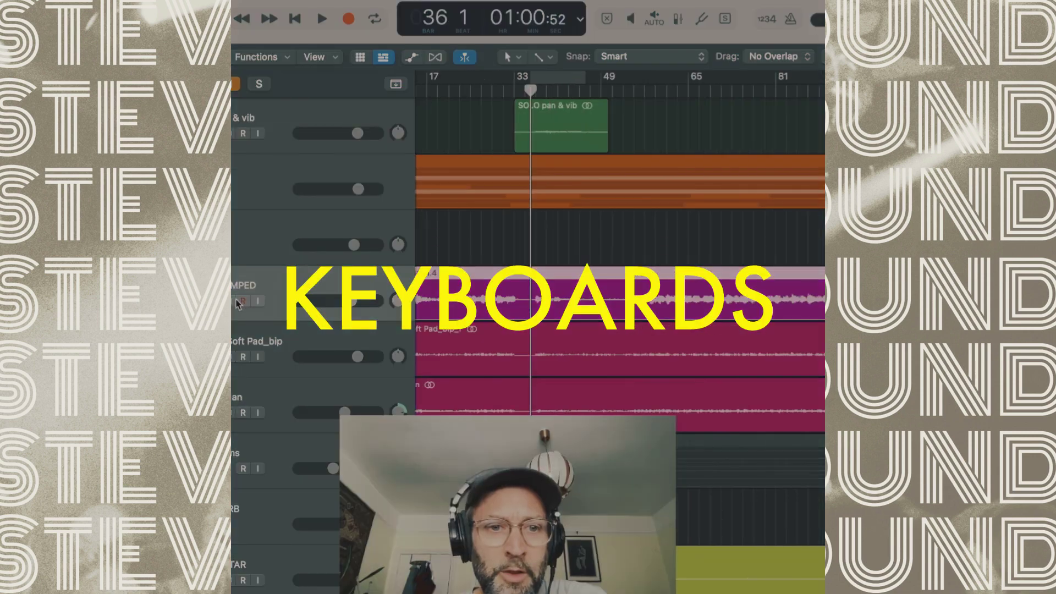
Solo the KEYS REAMPED track and audition it with a cycle range from about bar 55 to bar 75.
key("s")
scroll(658, 137, "left", 2)
left_click_drag(617, 83, 745, 82)
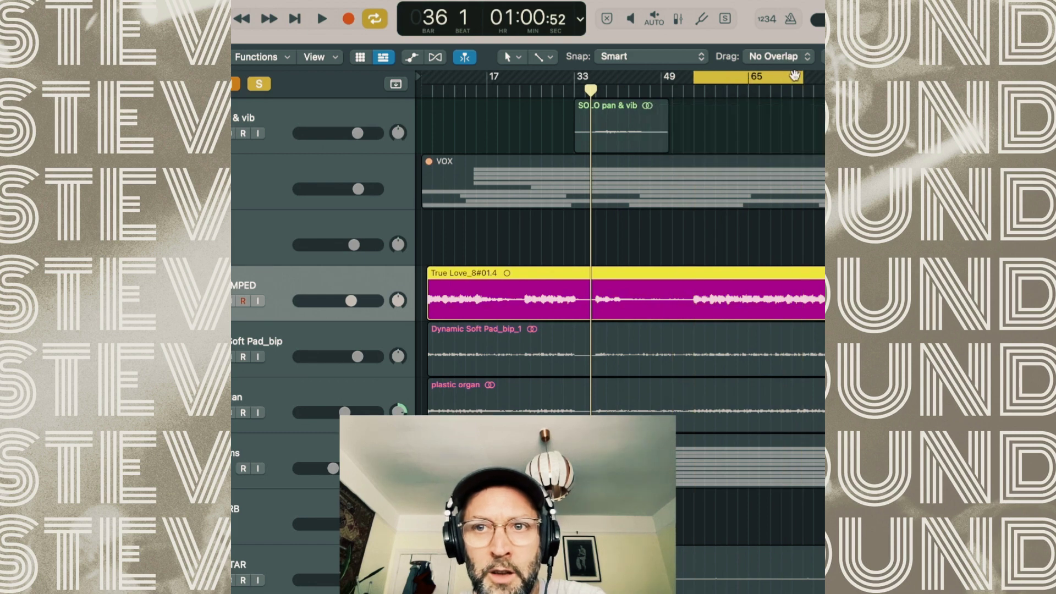
key("space")
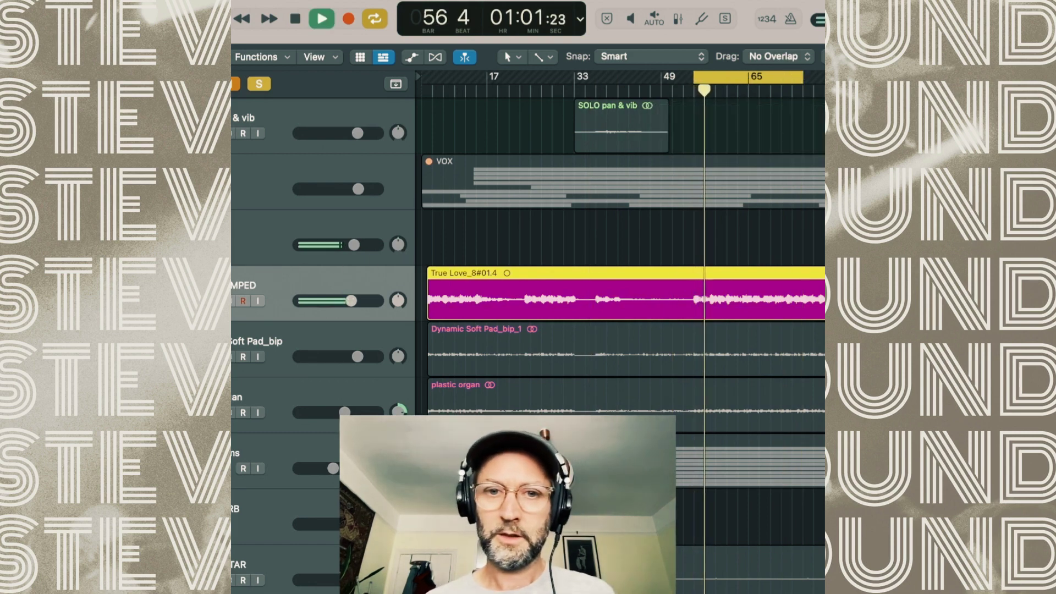
key("space")
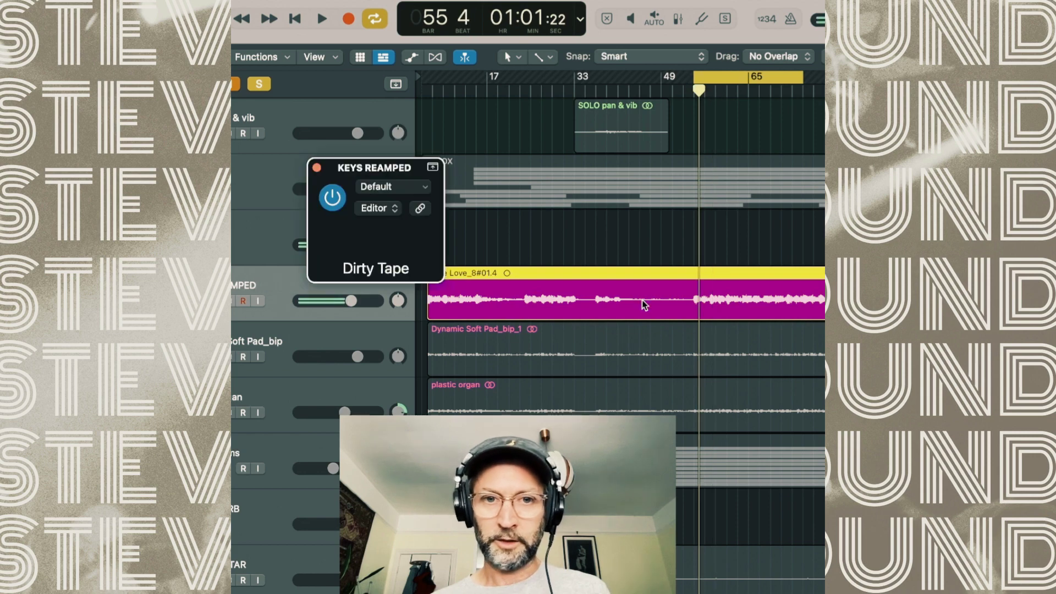
Show the Dirty Tape and Rev PLATE-140 effects on KEYS REAMPED and replay the soloed keyboard with them.
left_click_drag(557, 182, 532, 152)
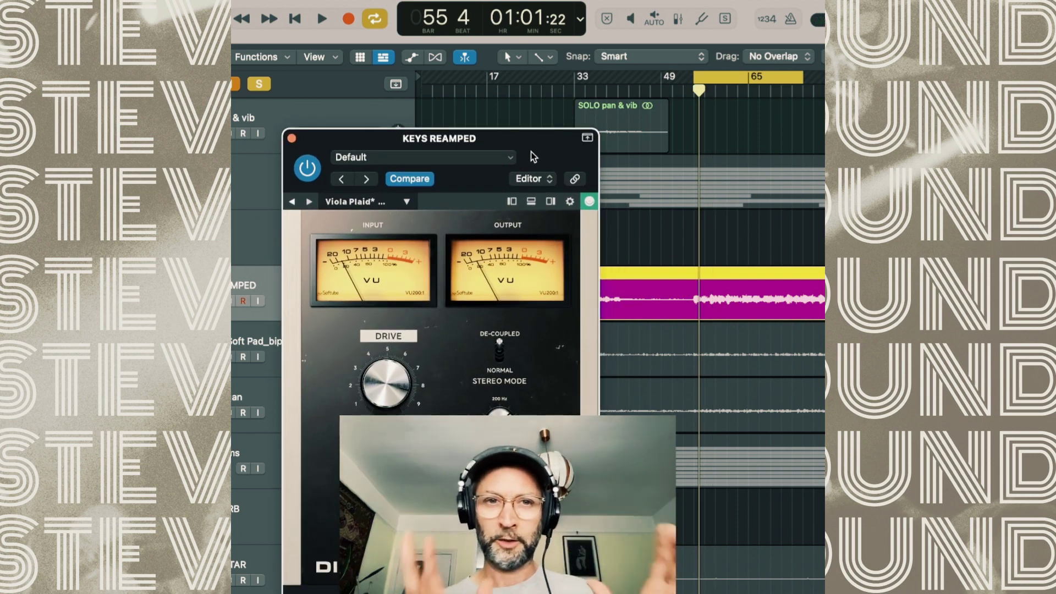
left_click(292, 139)
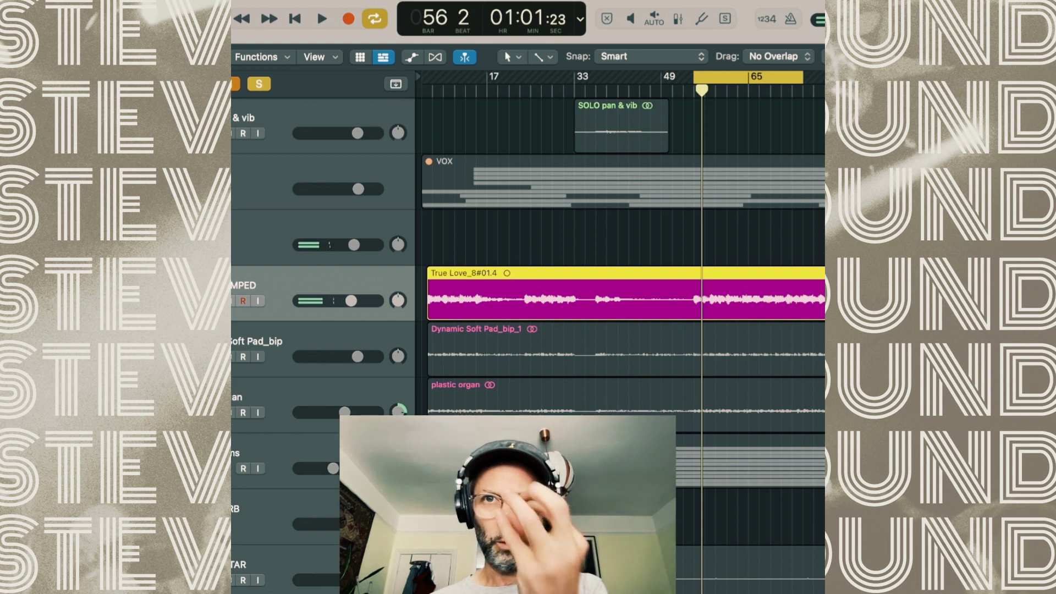
key("space")
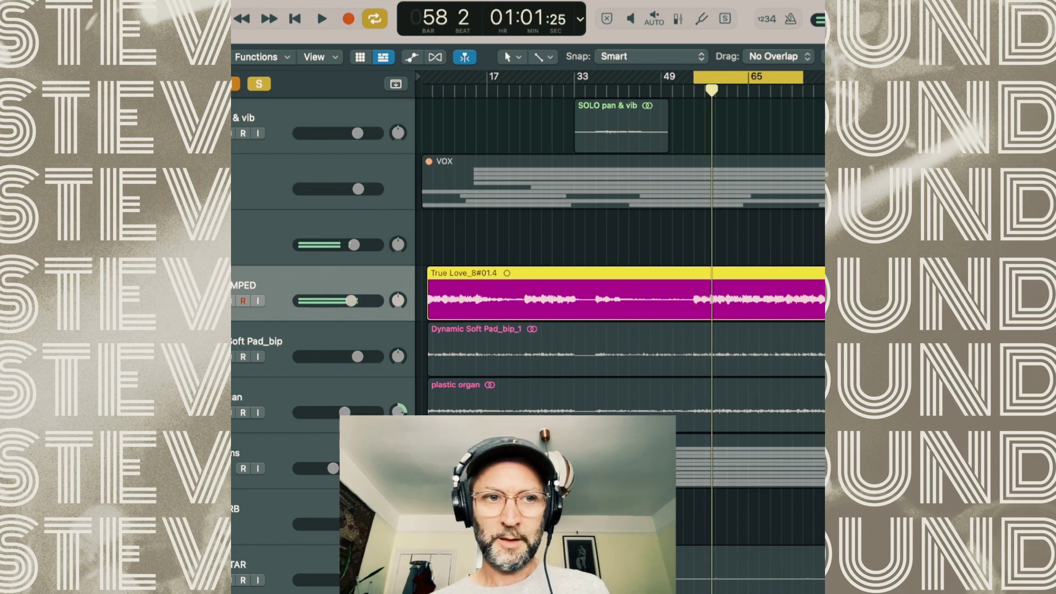
key("v")
left_click_drag(800, 176, 643, 39)
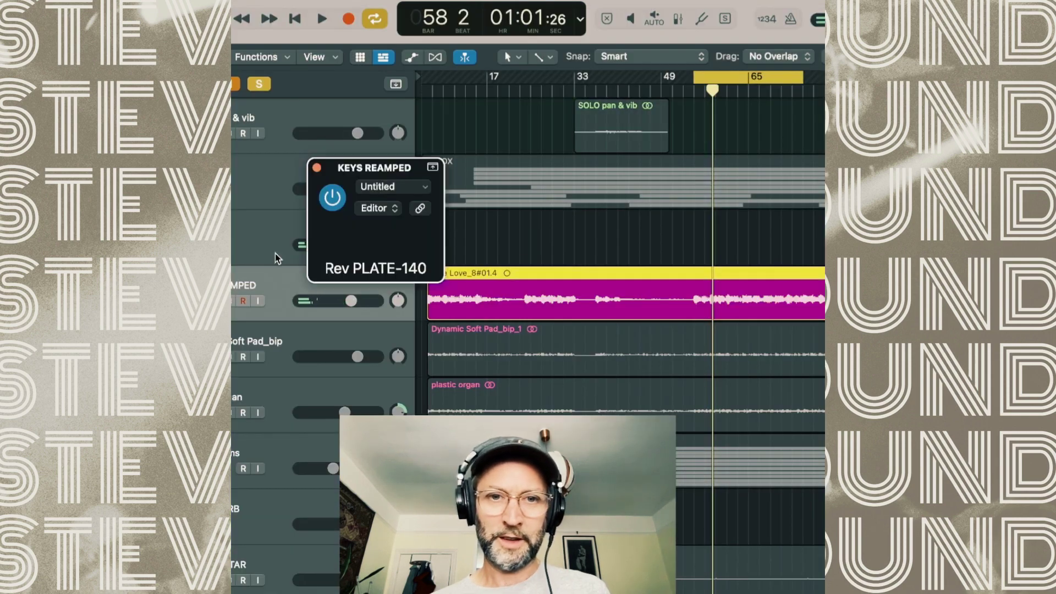
key("space")
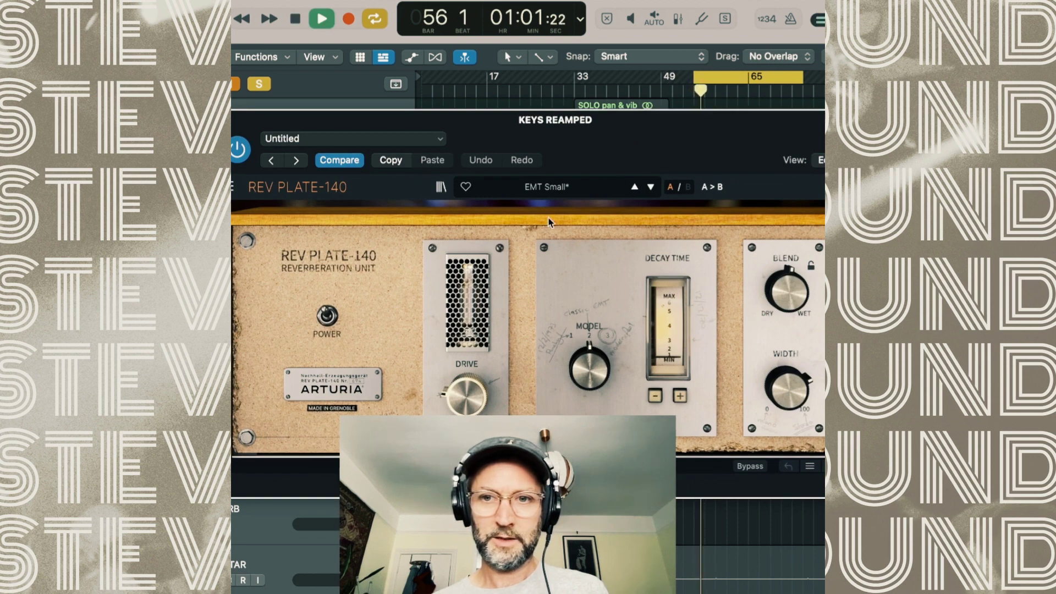
key("space")
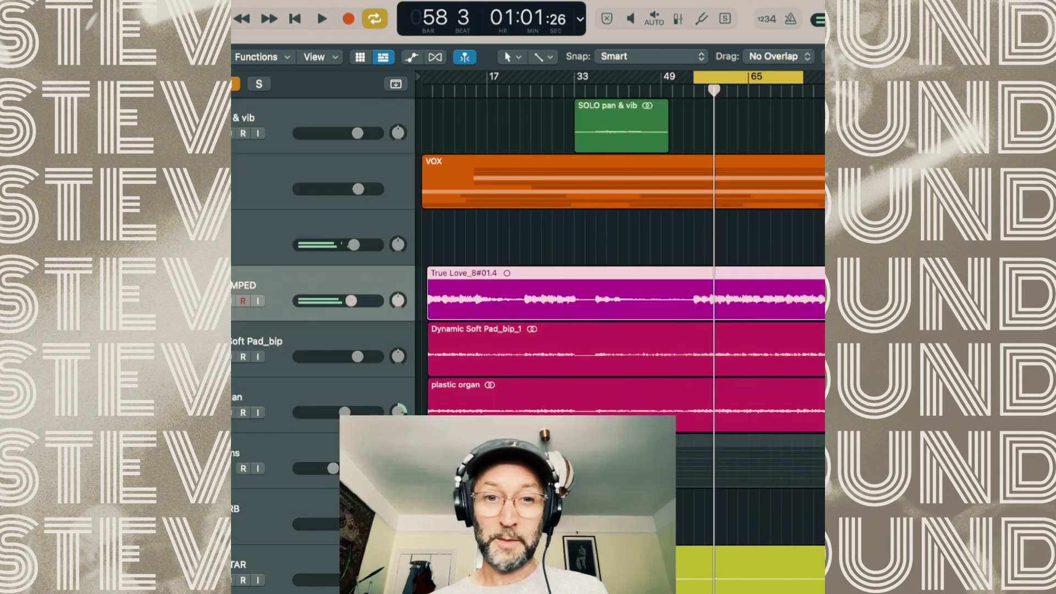
Solo and audition the Dynamic Soft Pad_bip_1 track, followed by the plastic organ track on its own.
key("Down")
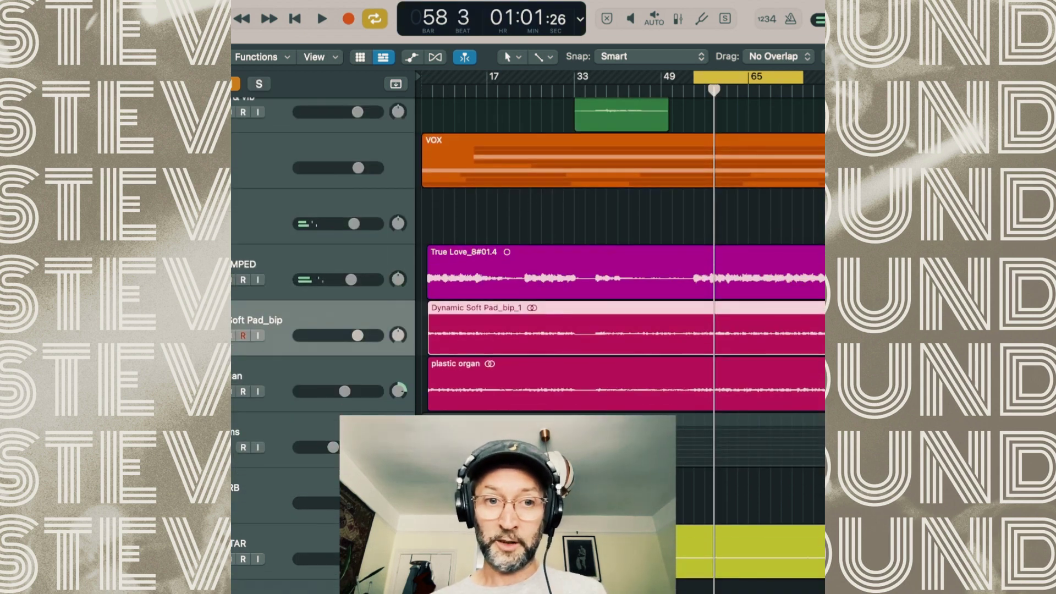
key("s")
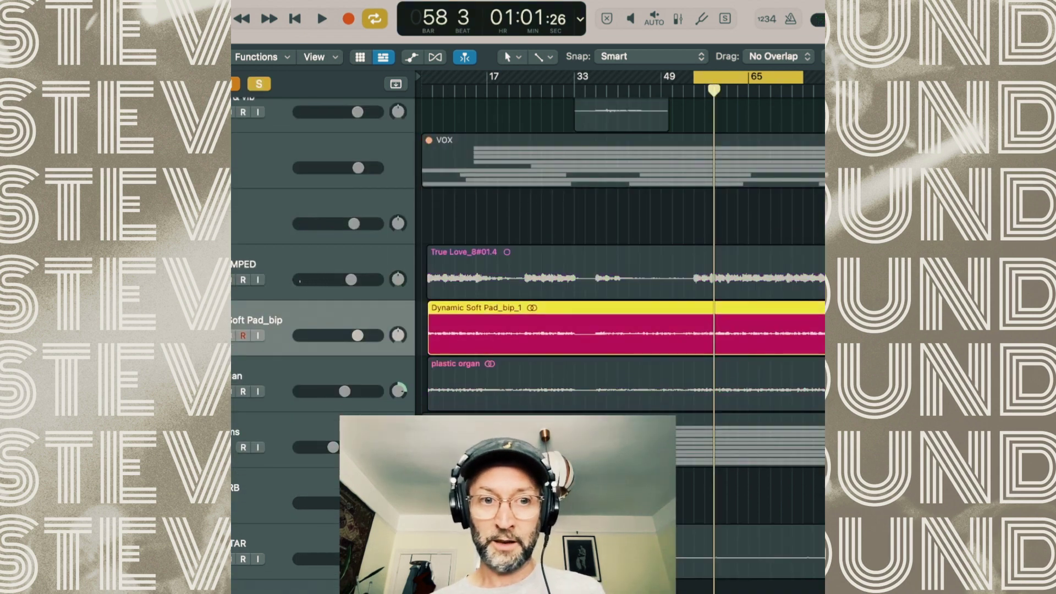
key("space")
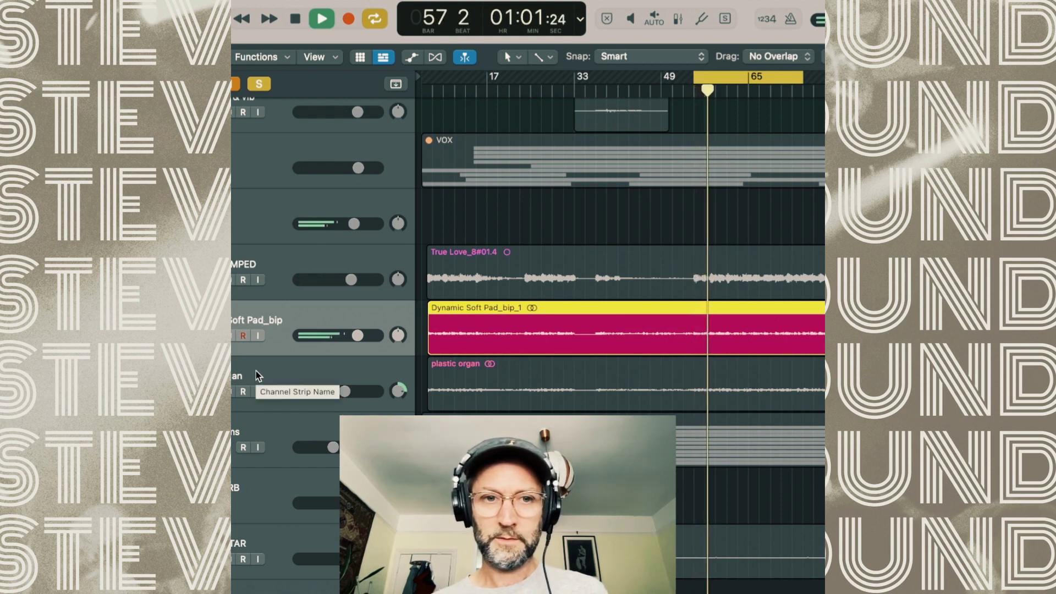
key("Down")
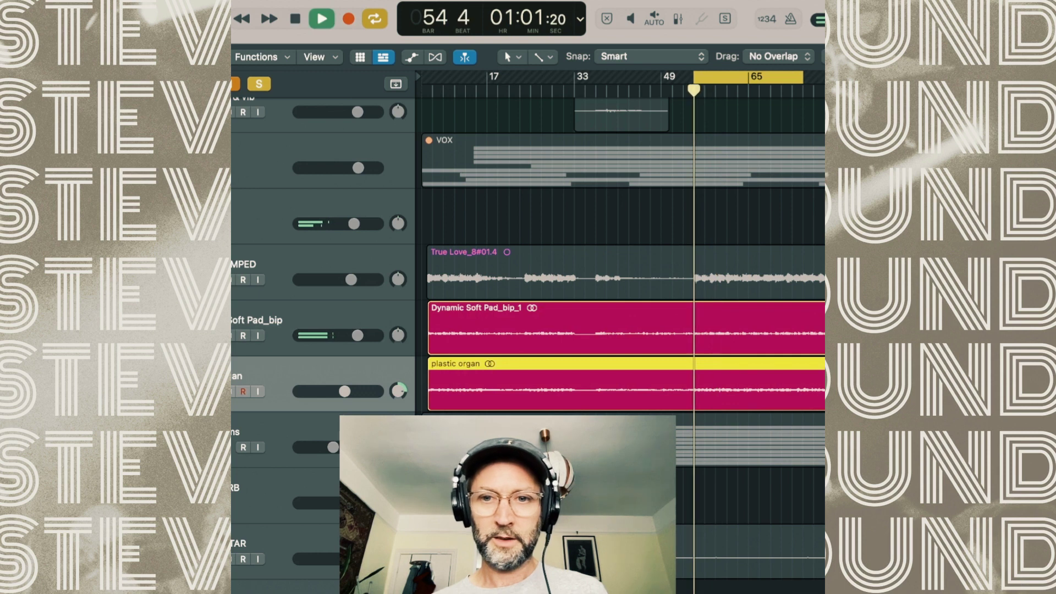
key("s")
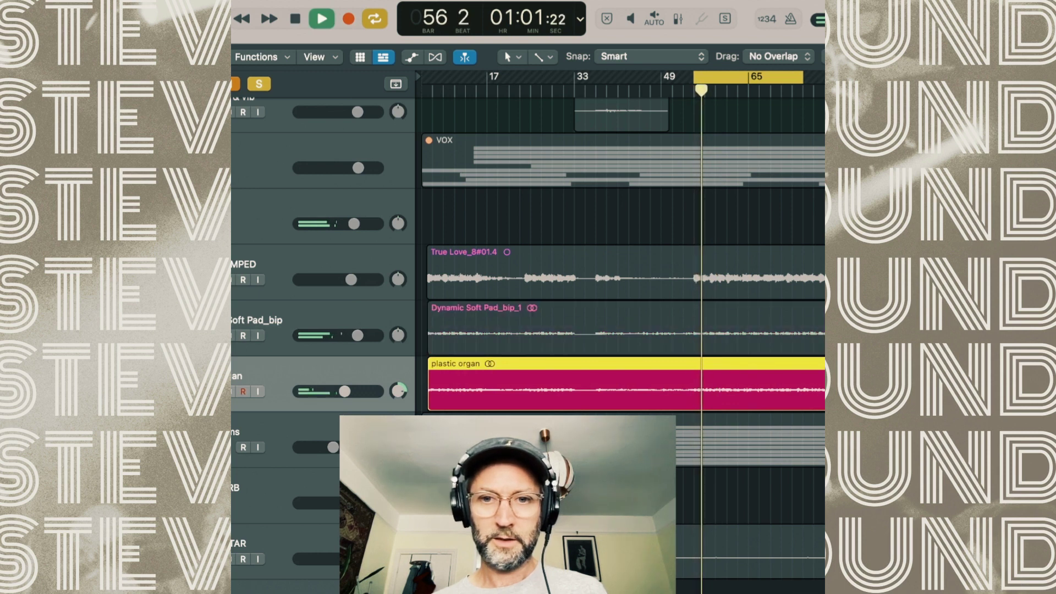
key("space")
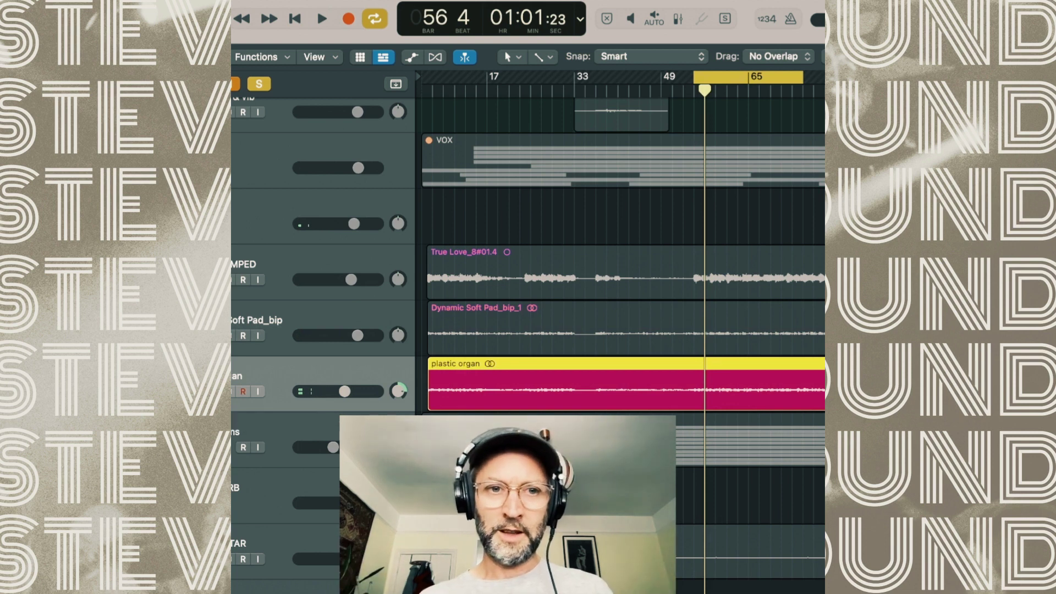
Audition the reamped keys, soft pad and plastic organ soloed together, and unsolo them during playback to hear the full mix.
key("s")
key("s")
key("space")
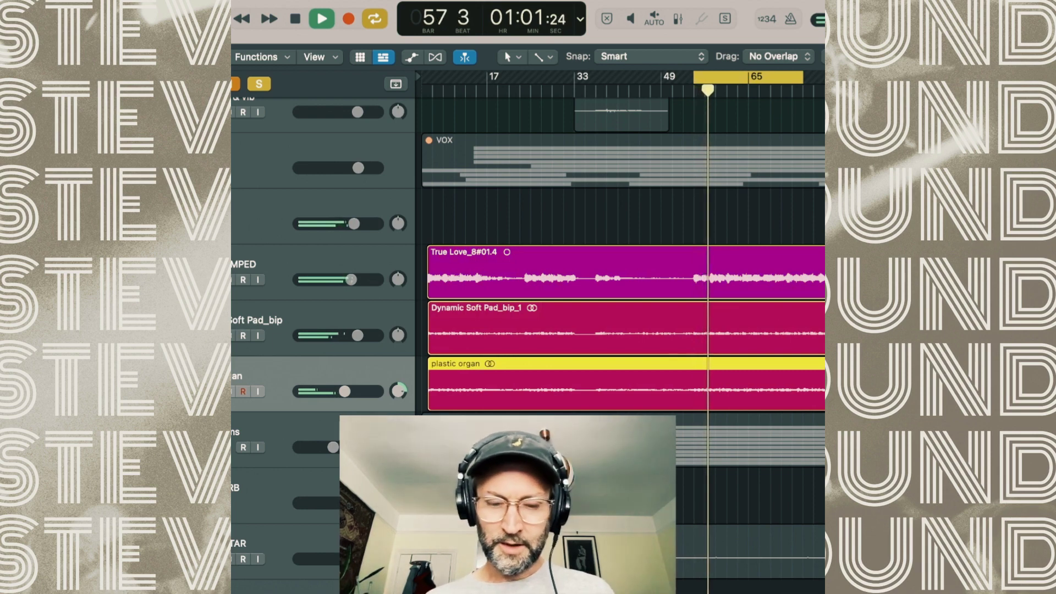
key("space")
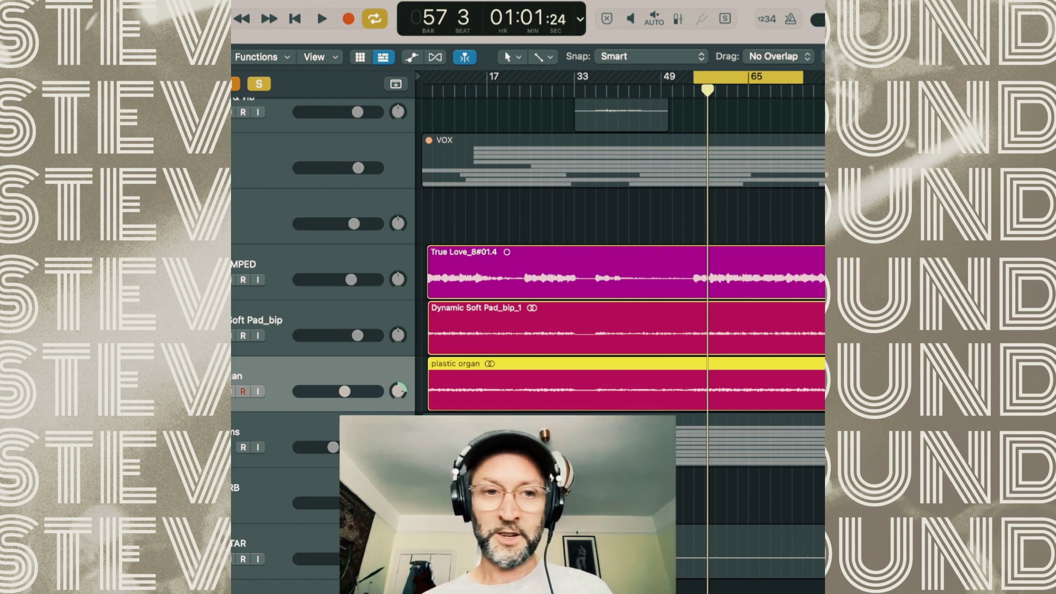
key("space")
key("s")
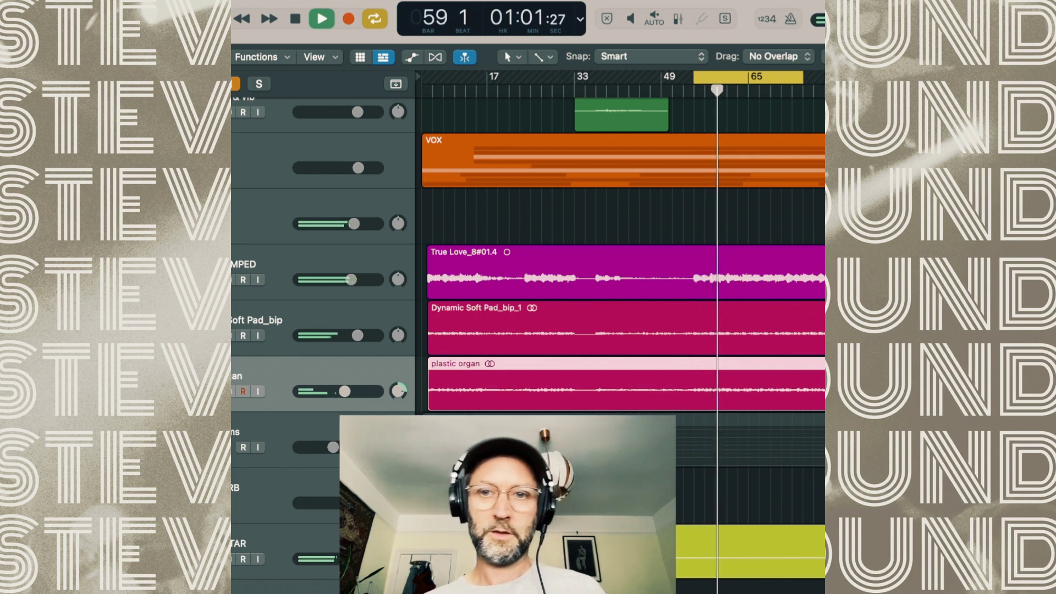
key("space")
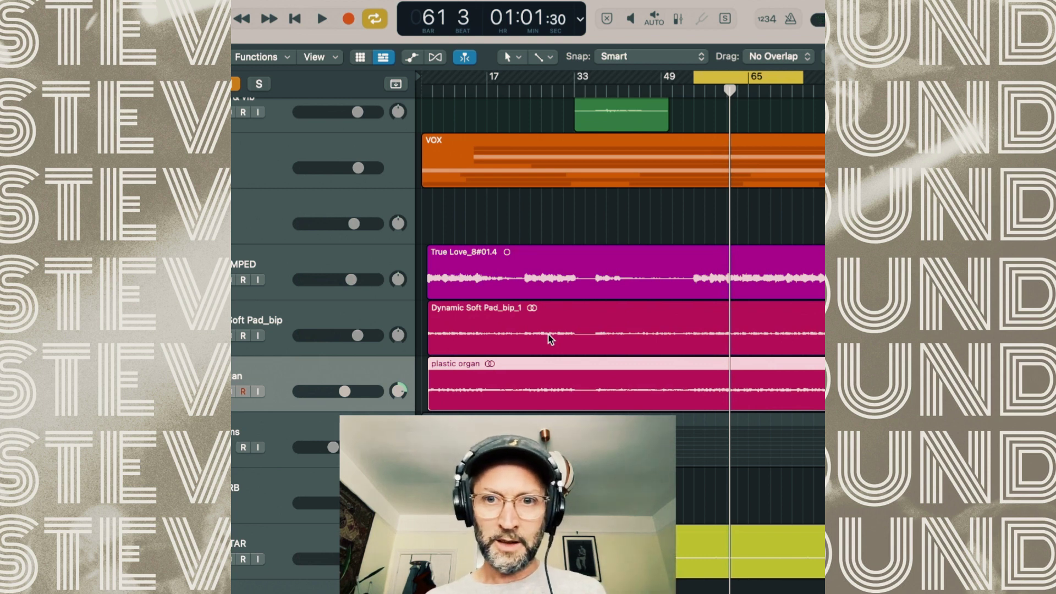
Turn off cycle mode and zoom the timeline out to fit the whole song.
scroll(685, 145, "right", 2)
left_click(673, 82)
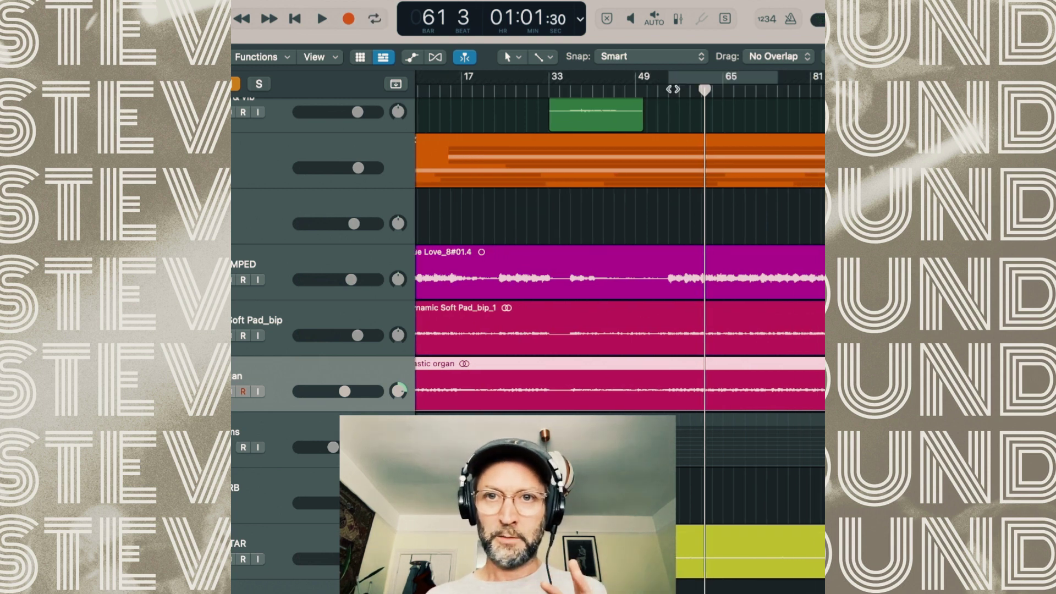
left_click(665, 98)
key("z")
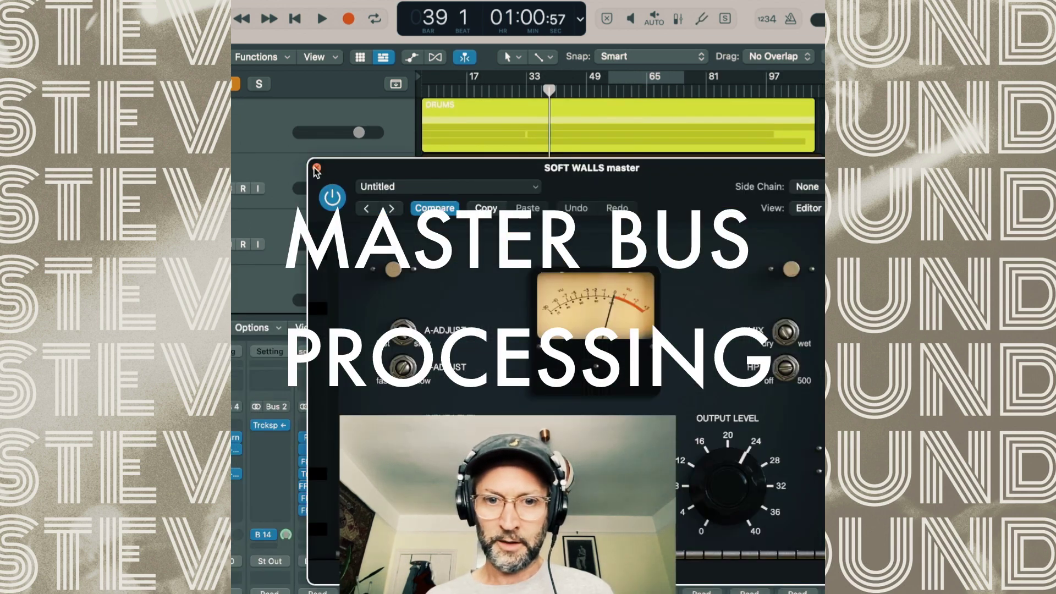
Play the mix briefly to show the compressor meter on the SOFT WALLS master, and close the plug-in.
key("space")
key("space")
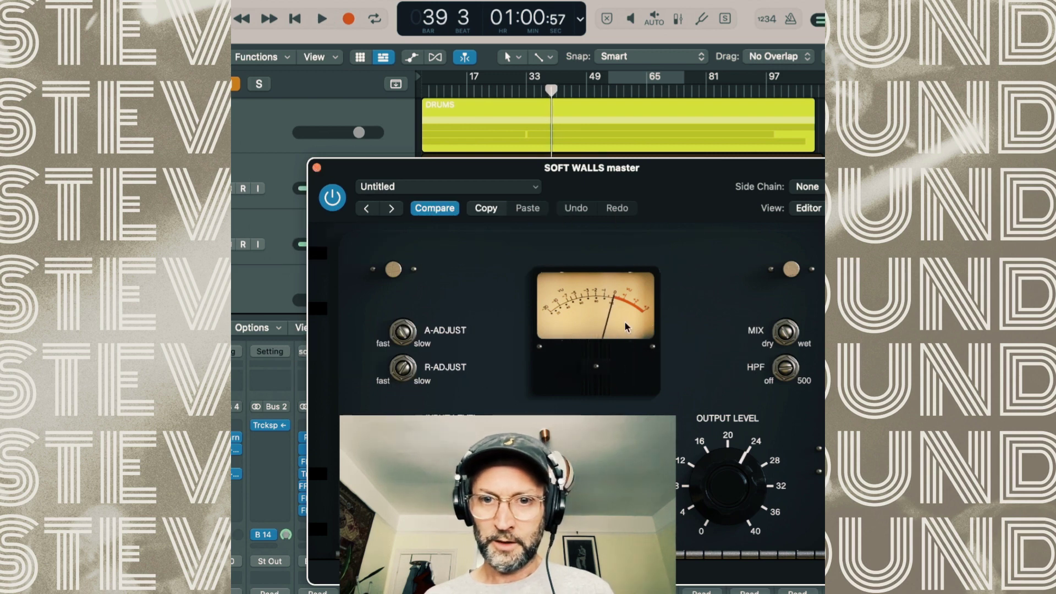
left_click(317, 168)
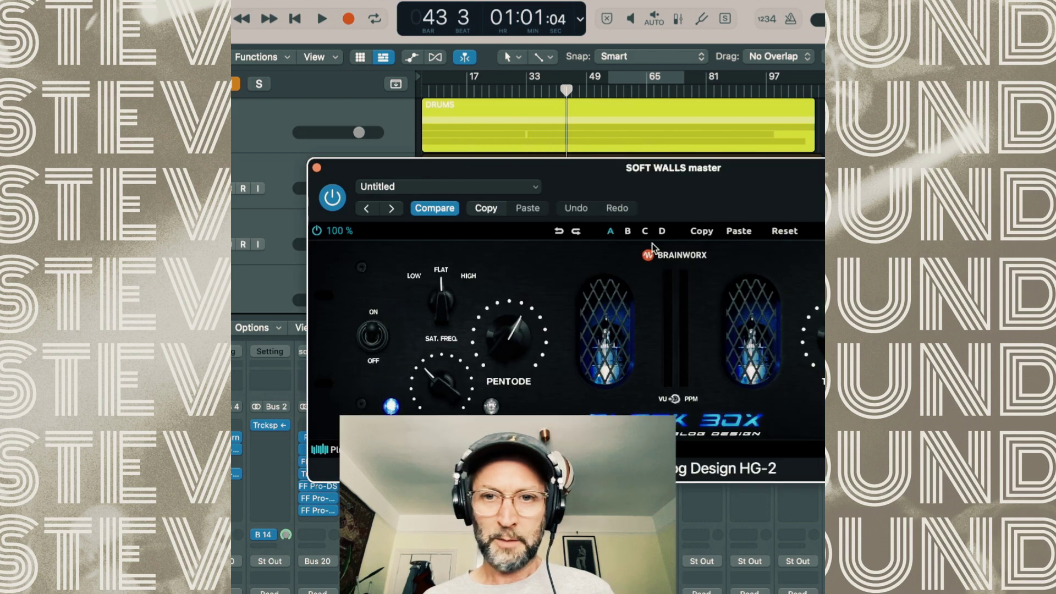
Bypass the Black Box Analog Design HG-2 on the master during playback and re-enable it to compare the sound.
left_click_drag(757, 195, 686, 161)
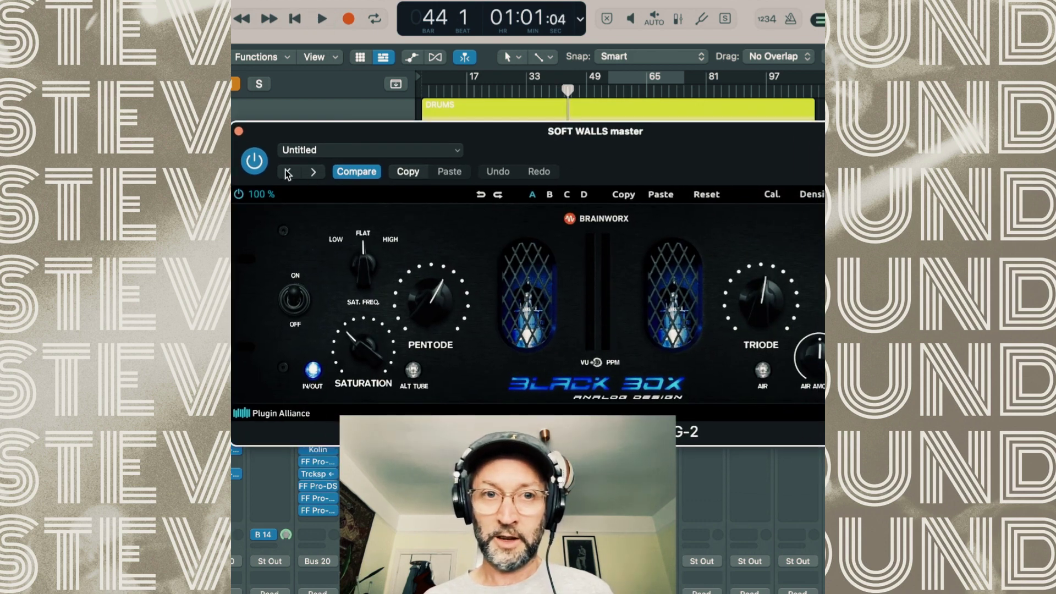
left_click(255, 161)
key("space")
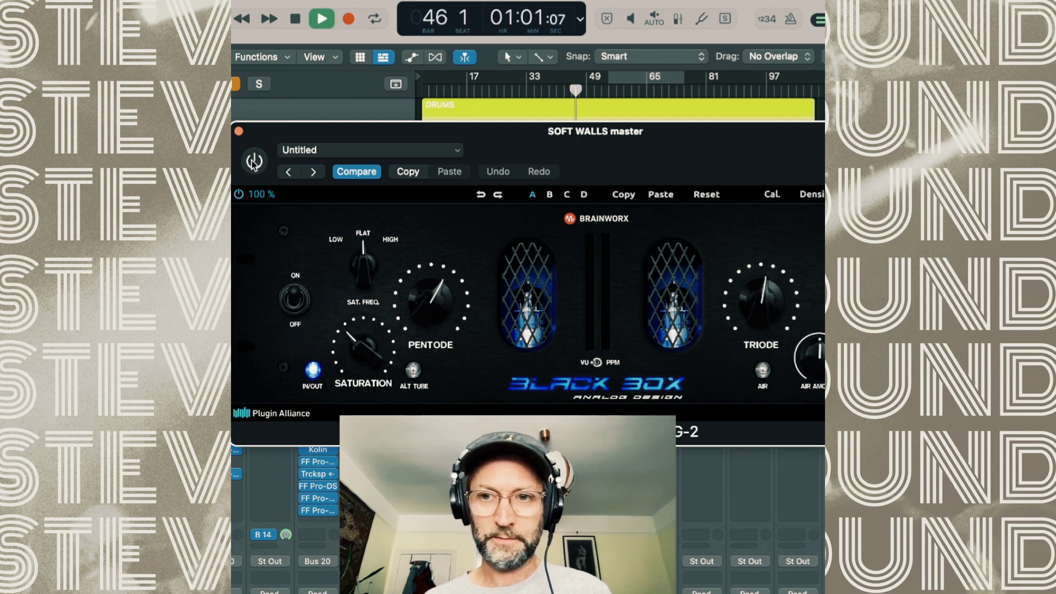
left_click(253, 163)
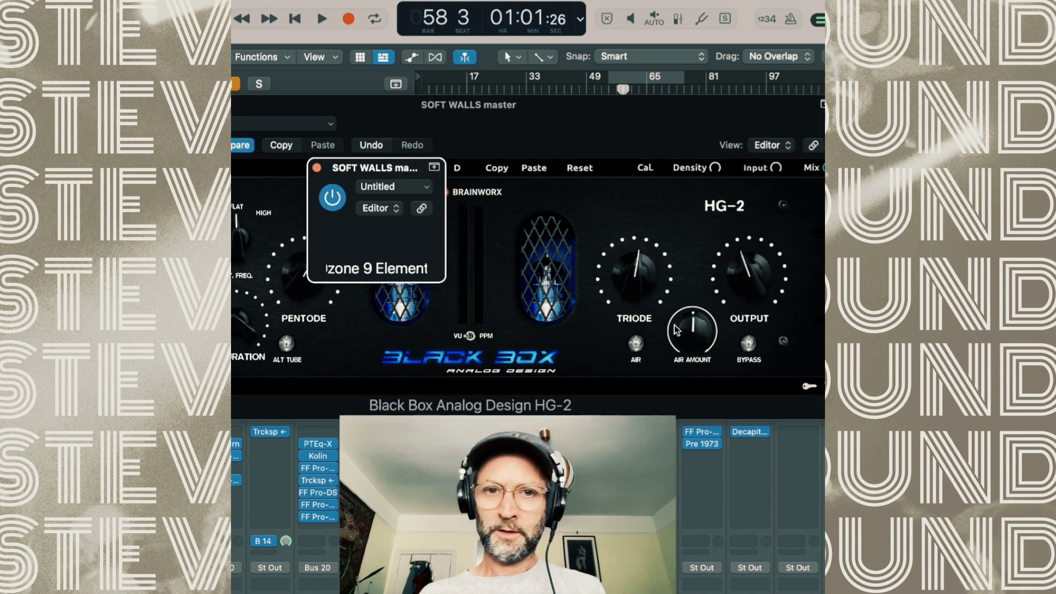
Show the Ozone 9 Elements equalizer and Imager modules and bx_masterdesk on the SOFT WALLS master, playing the mix through bx_masterdesk.
left_click_drag(677, 188, 536, 104)
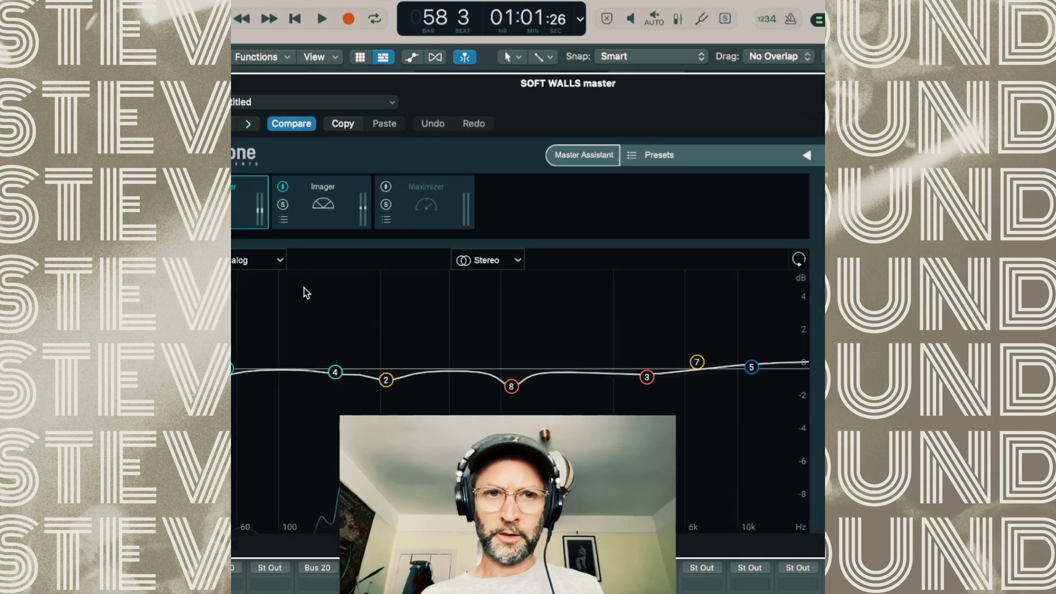
left_click(308, 208)
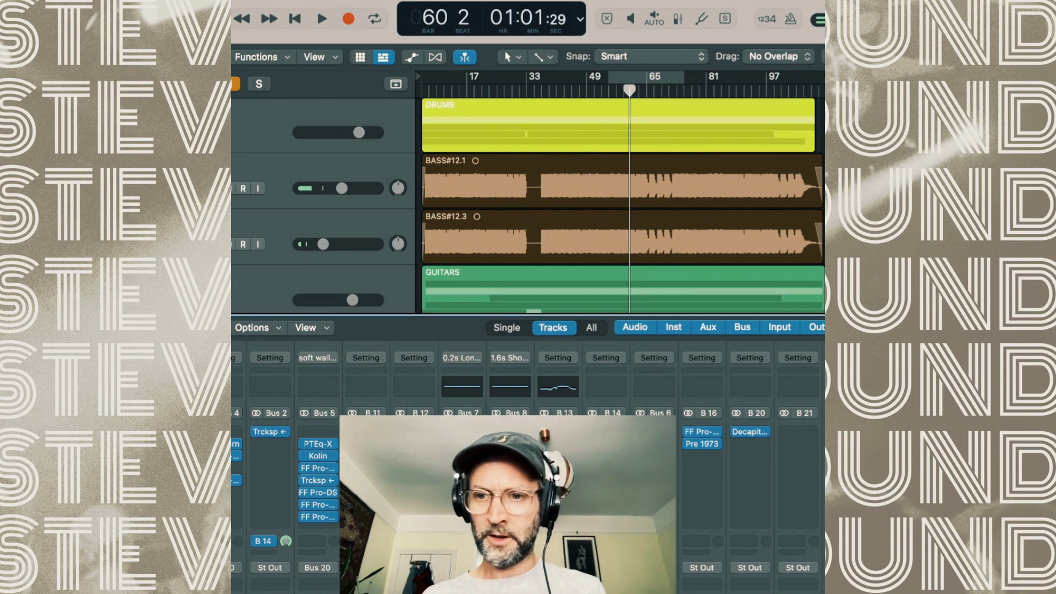
key("v")
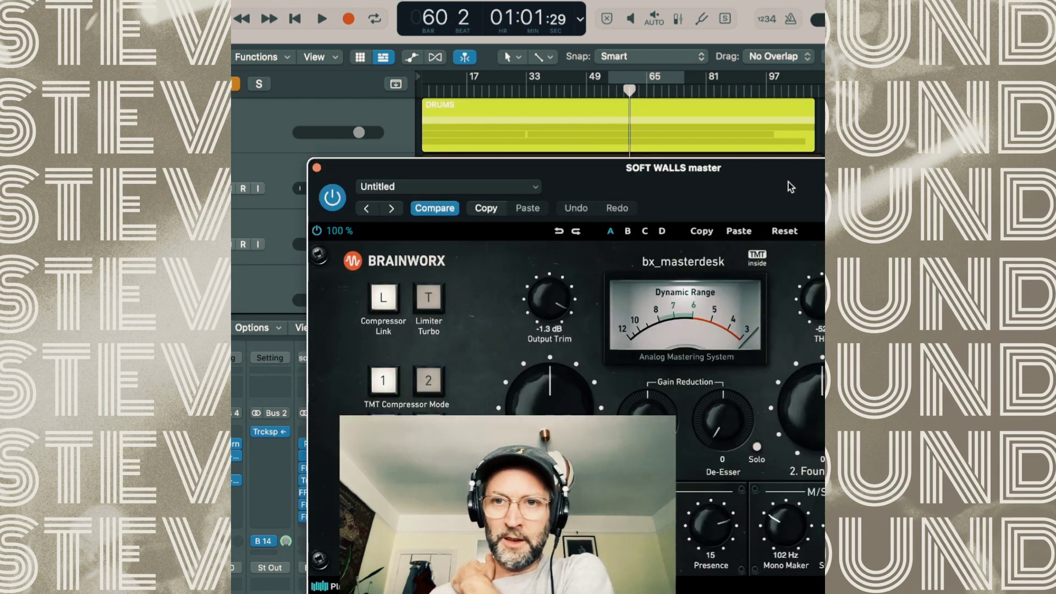
left_click_drag(788, 181, 574, 94)
key("space")
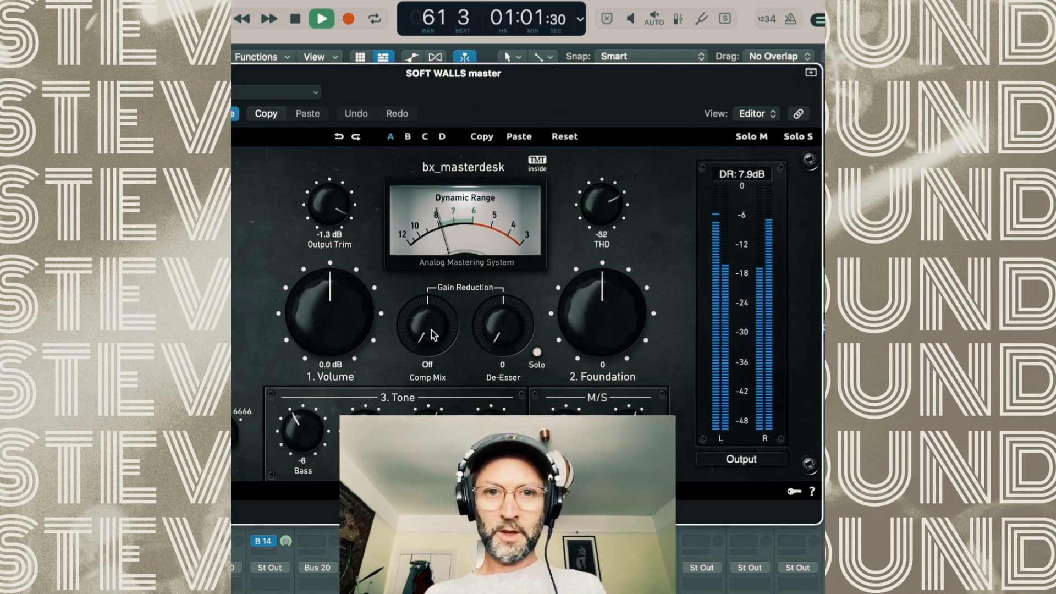
key("space")
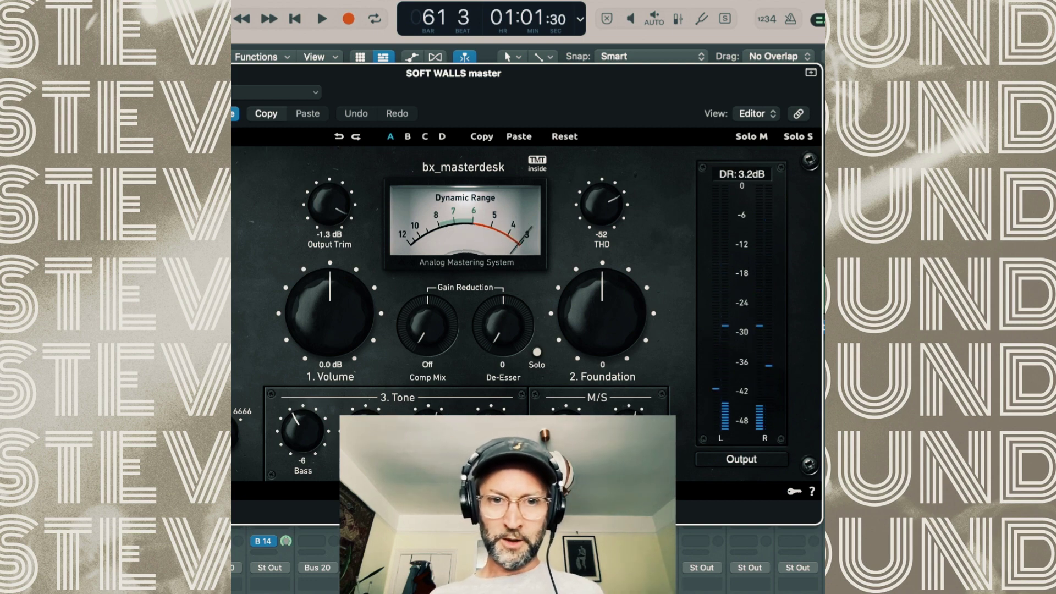
key("super+w")
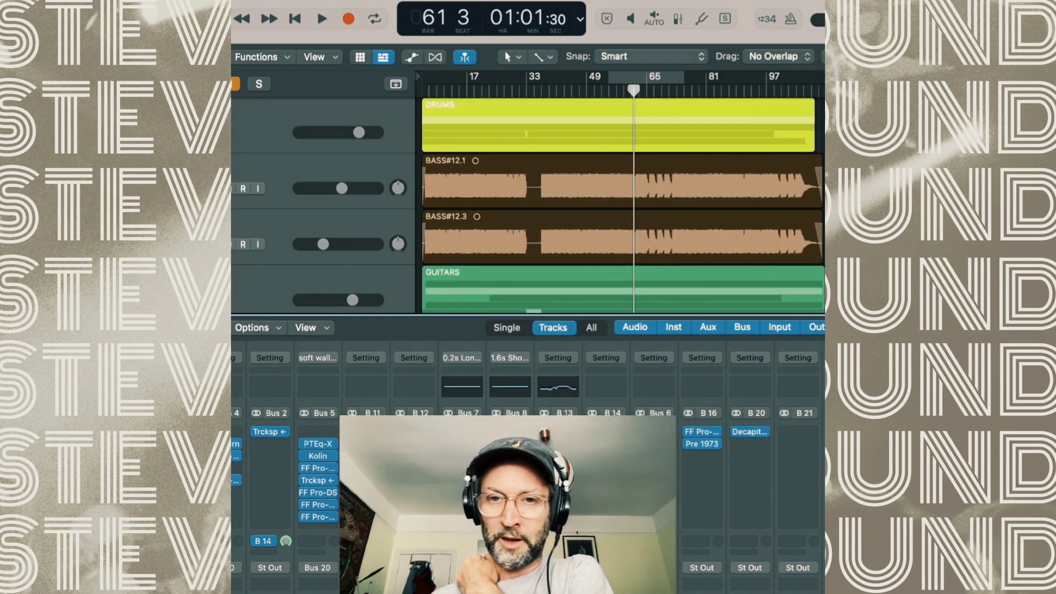
Hide the mixer and look through the full arrangement of tracks.
key("x")
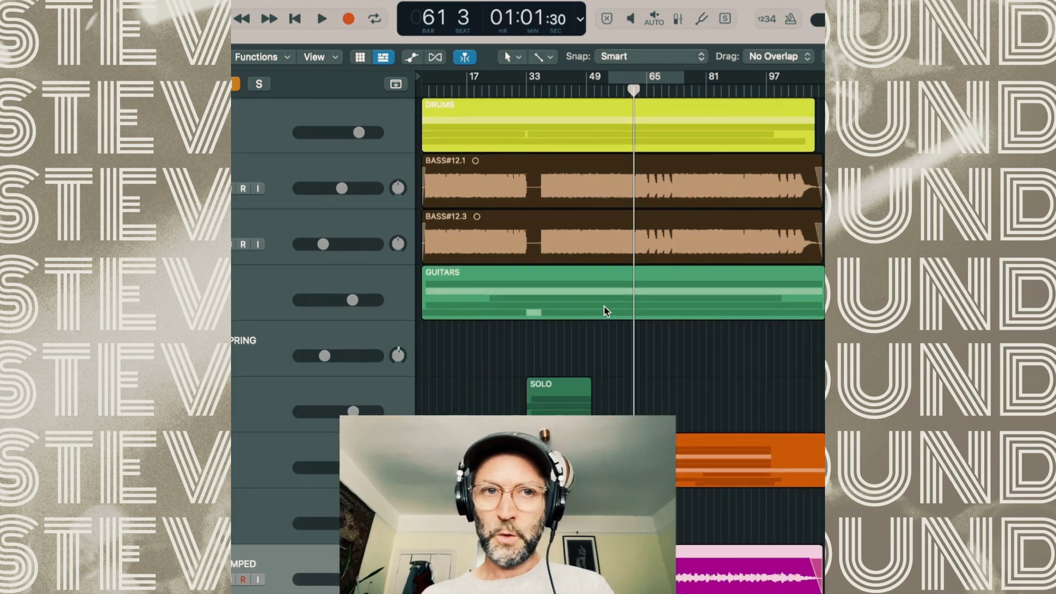
scroll(604, 308, "down", 10)
scroll(604, 308, "up", 15)
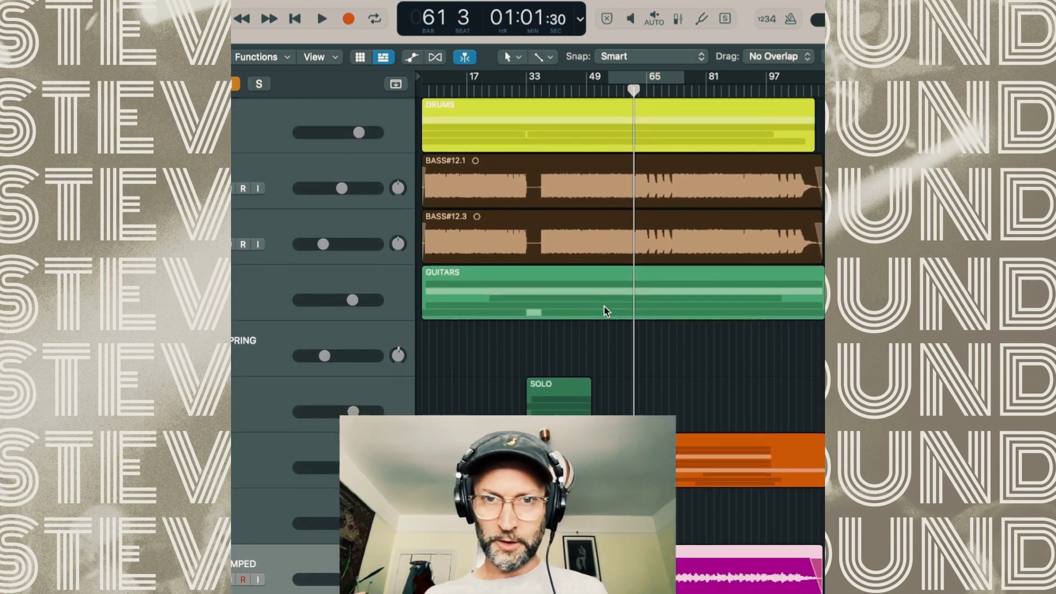